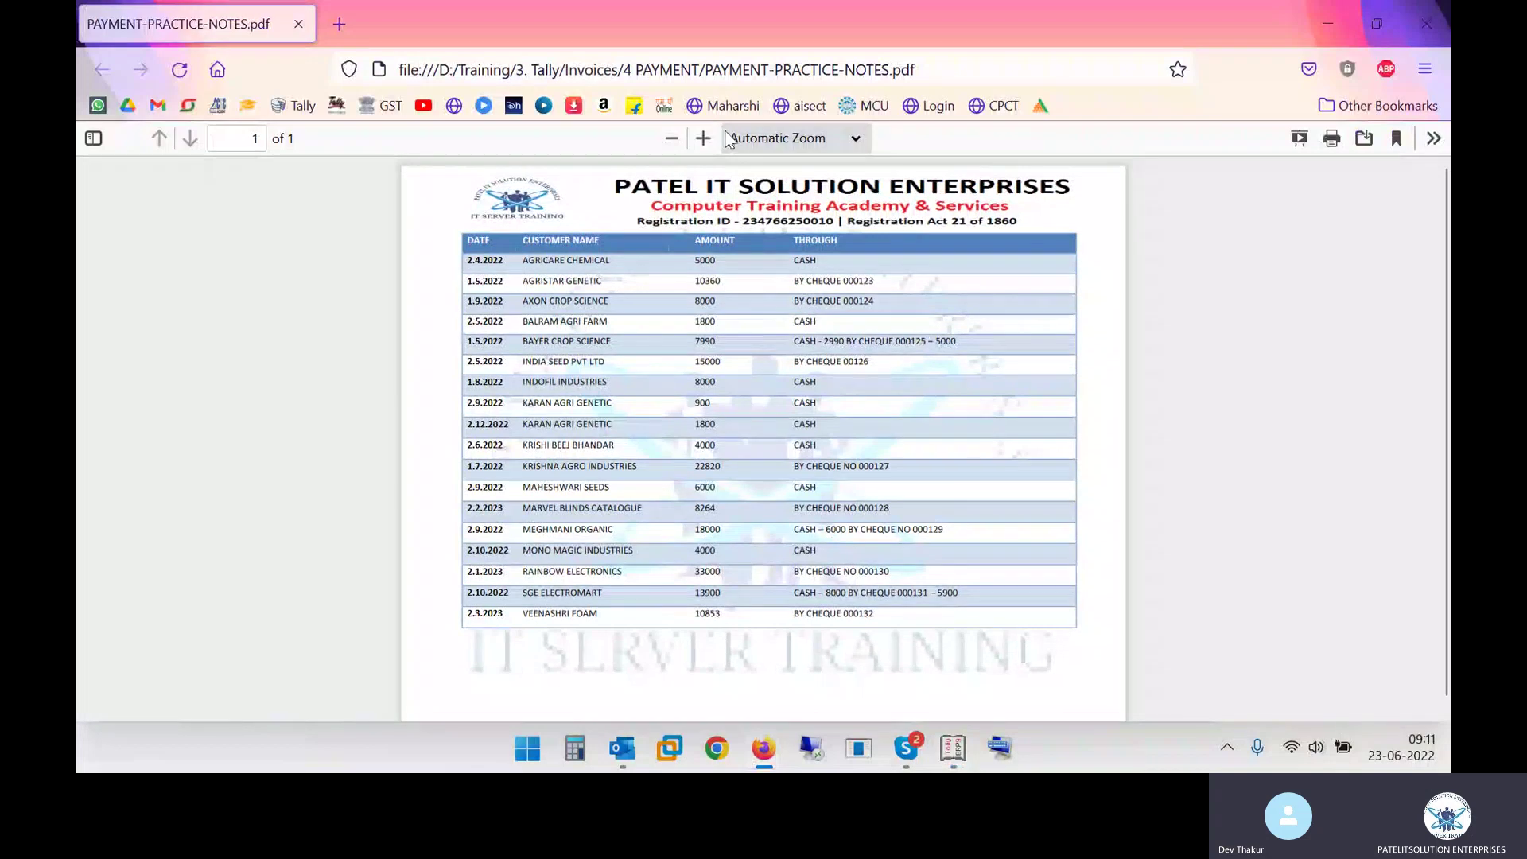
# Enlarge the payment practice notes to 110% and examine the first entry's date, customer name and amount.
pyautogui.click(715, 138)
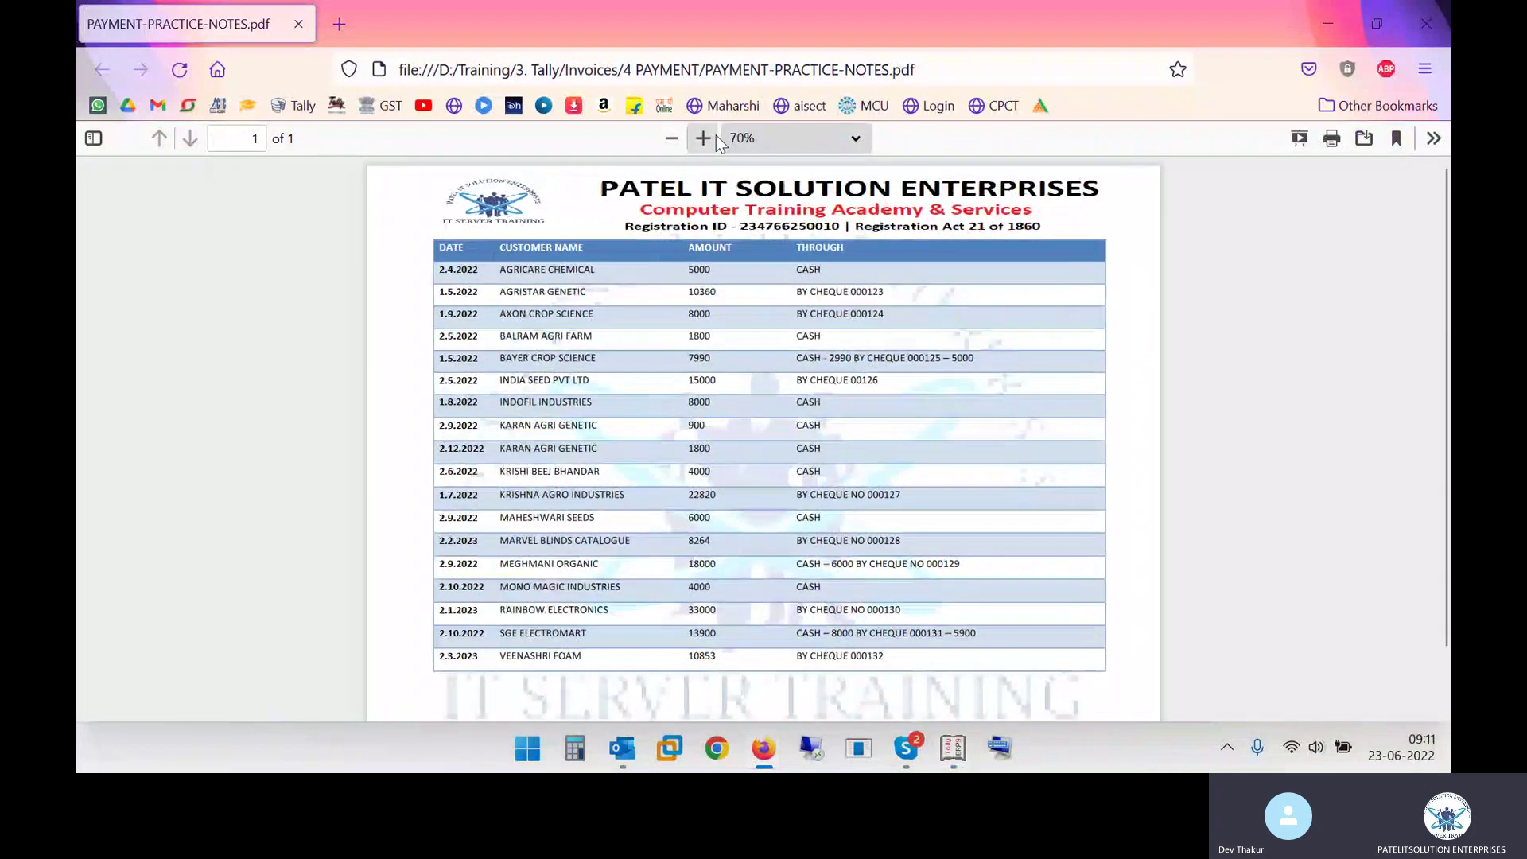
pyautogui.click(703, 138)
pyautogui.click(703, 138)
pyautogui.click(714, 137)
pyautogui.click(714, 138)
pyautogui.moveTo(253, 328); pyautogui.dragTo(307, 329)
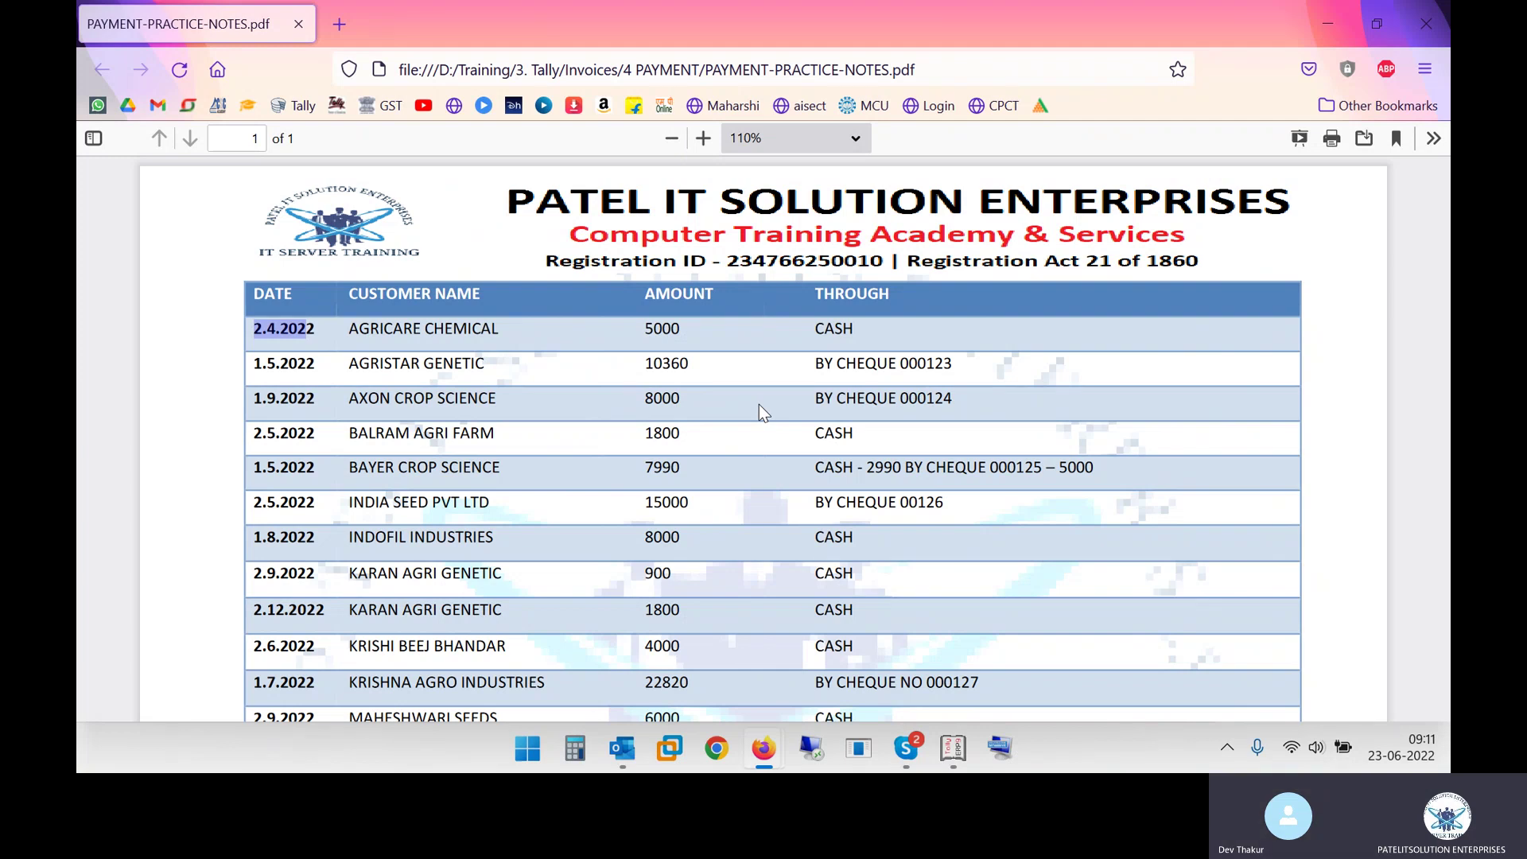
pyautogui.moveTo(288, 348); pyautogui.dragTo(469, 333)
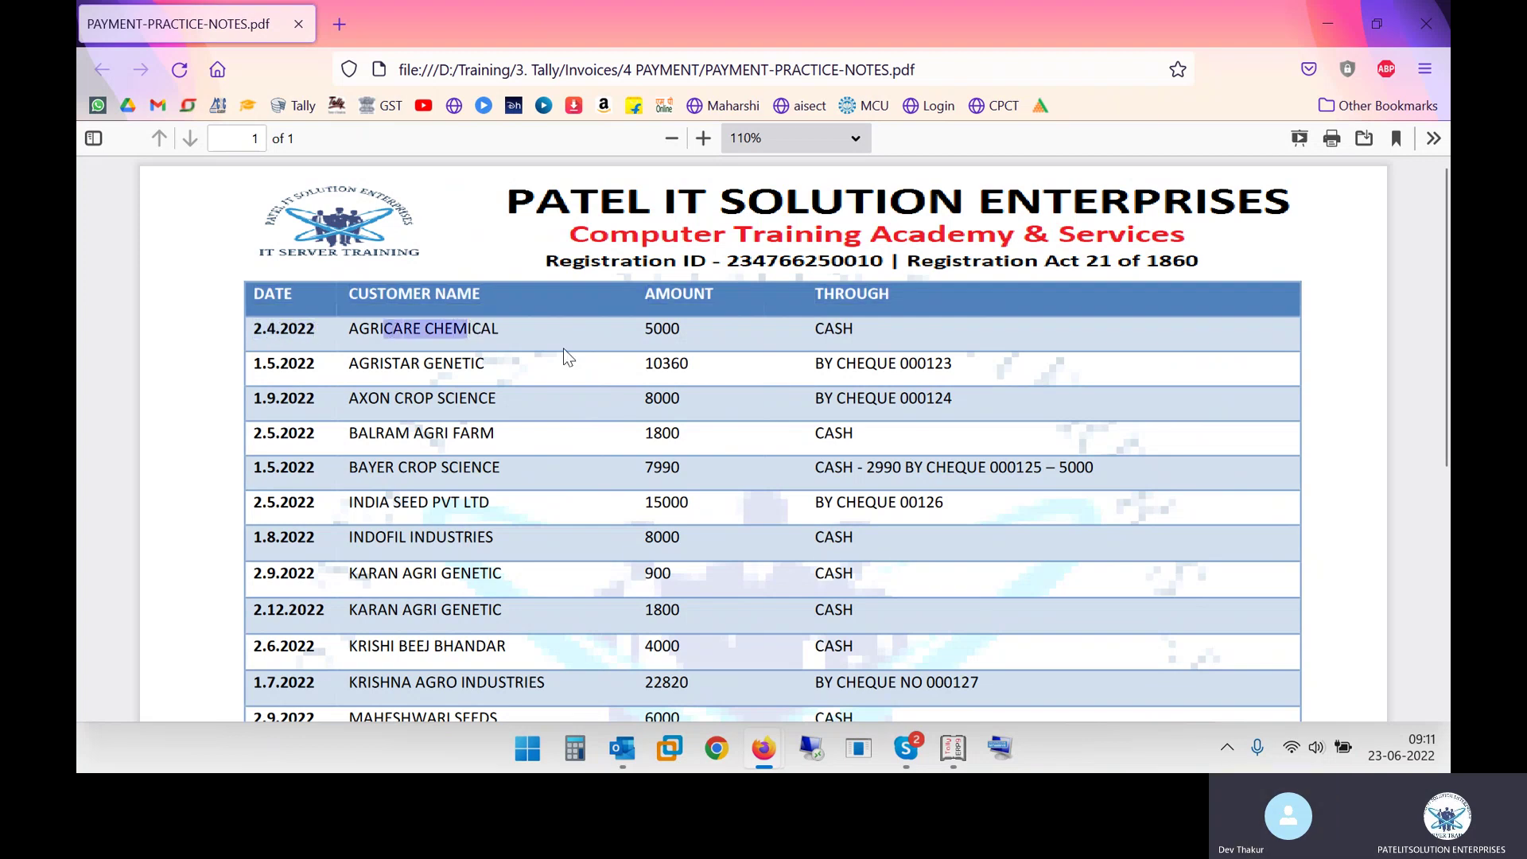
pyautogui.moveTo(644, 329); pyautogui.dragTo(696, 334)
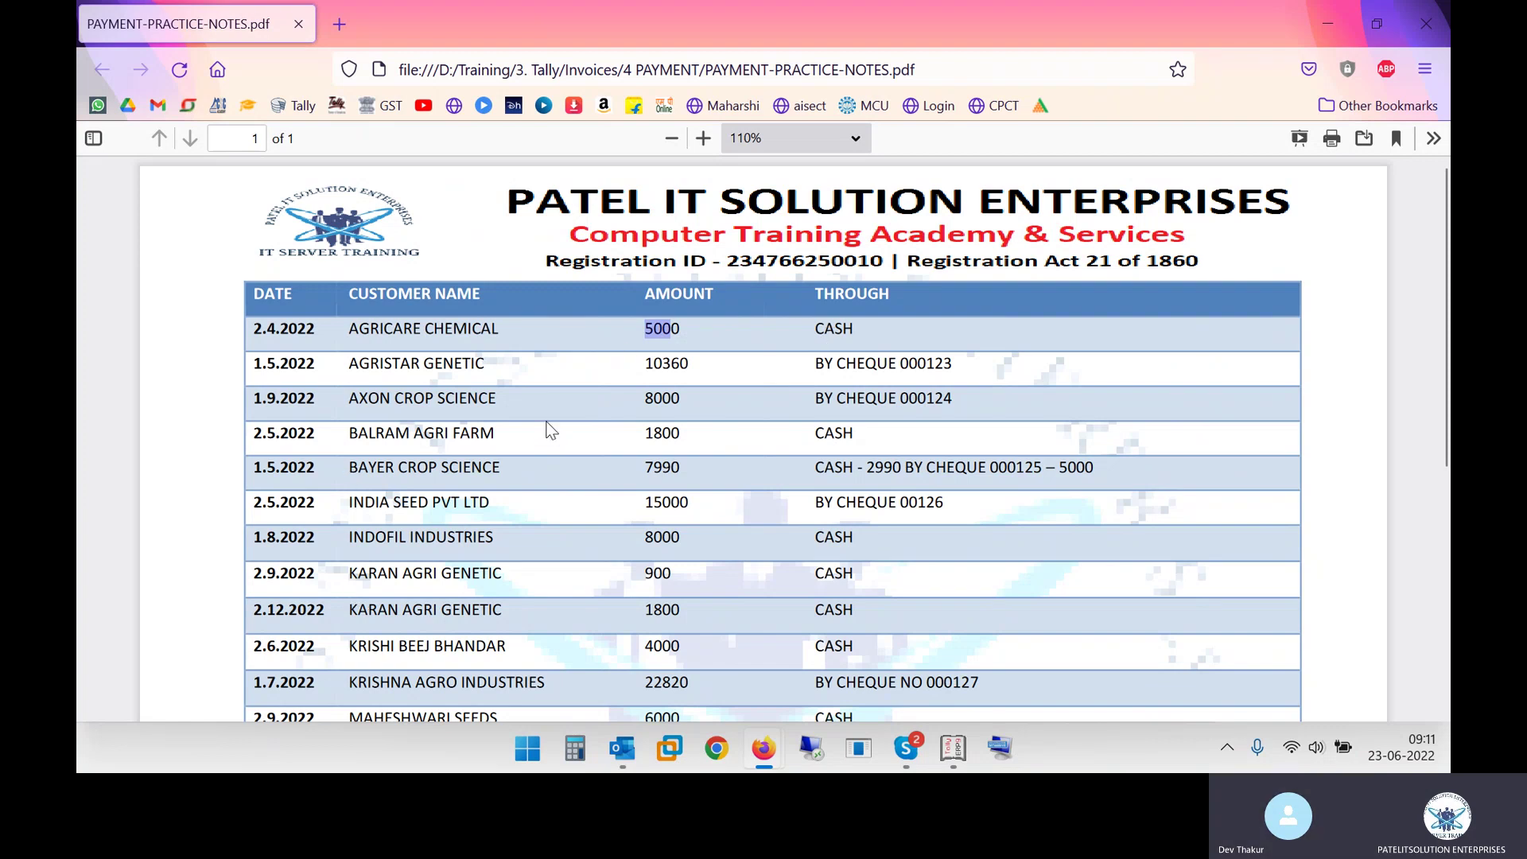
# Compare the Agricare Chemical entry in the notes with the blank payment voucher in Tally.ERP 9, and maximize the Tally window.
pyautogui.hotkey('alt', 'Tab')
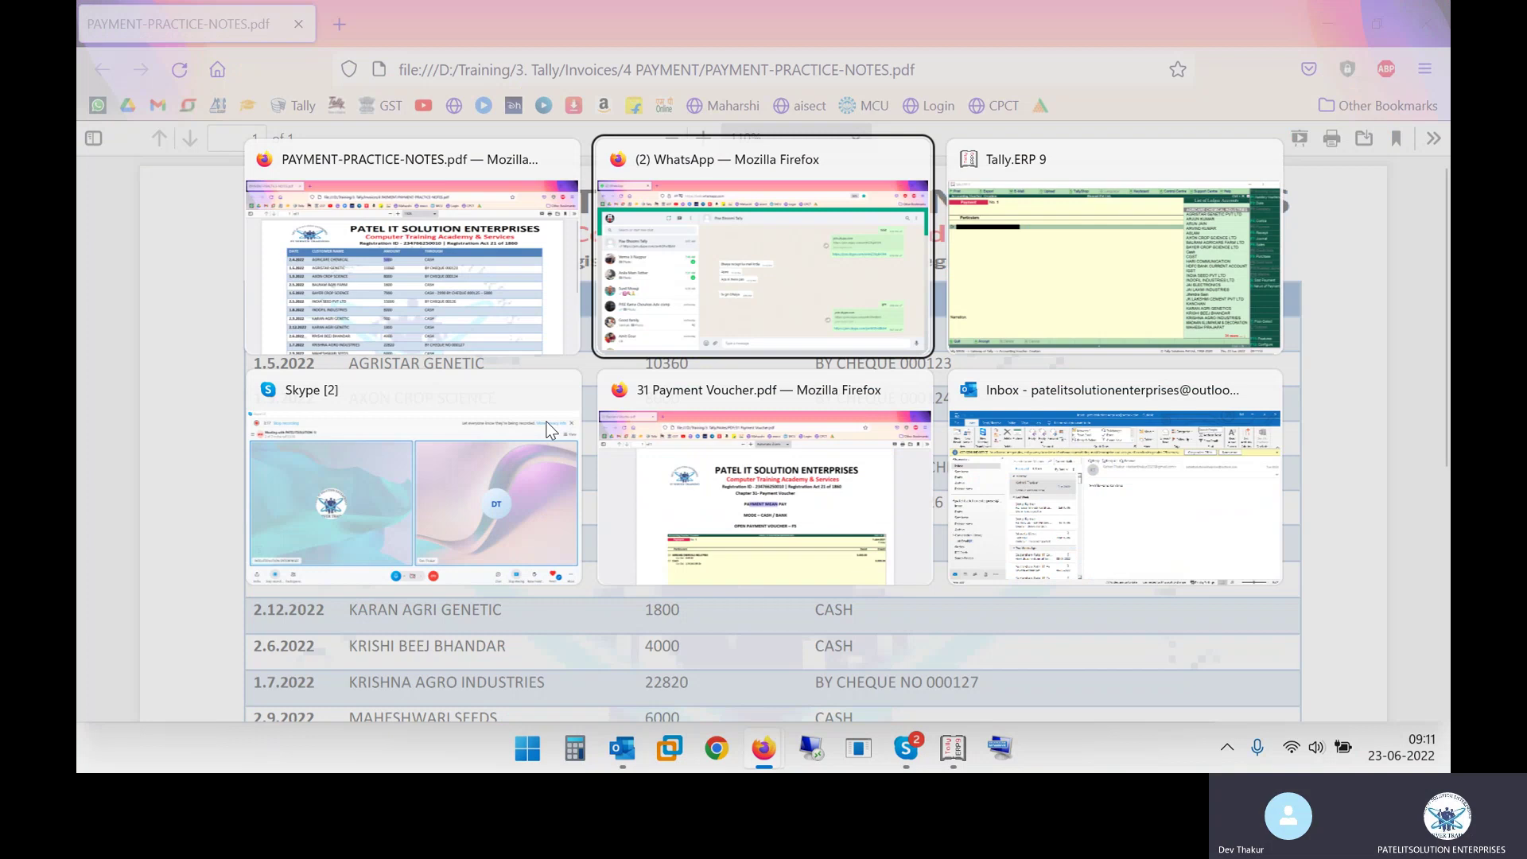
pyautogui.hotkey('alt', 'Tab')
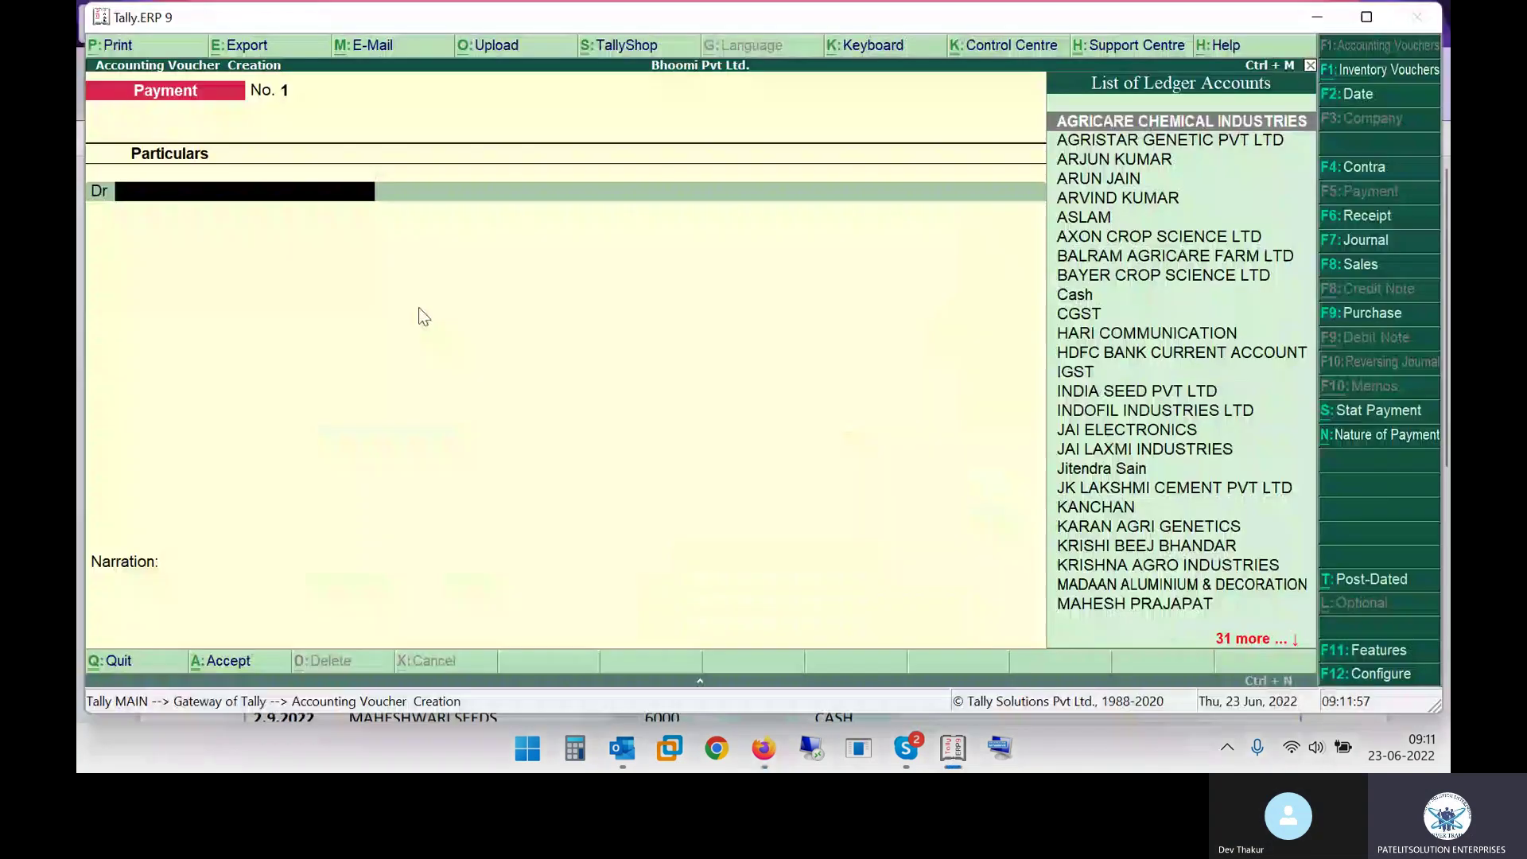
pyautogui.hotkey('alt', 'Tab')
pyautogui.moveTo(358, 328); pyautogui.dragTo(417, 322)
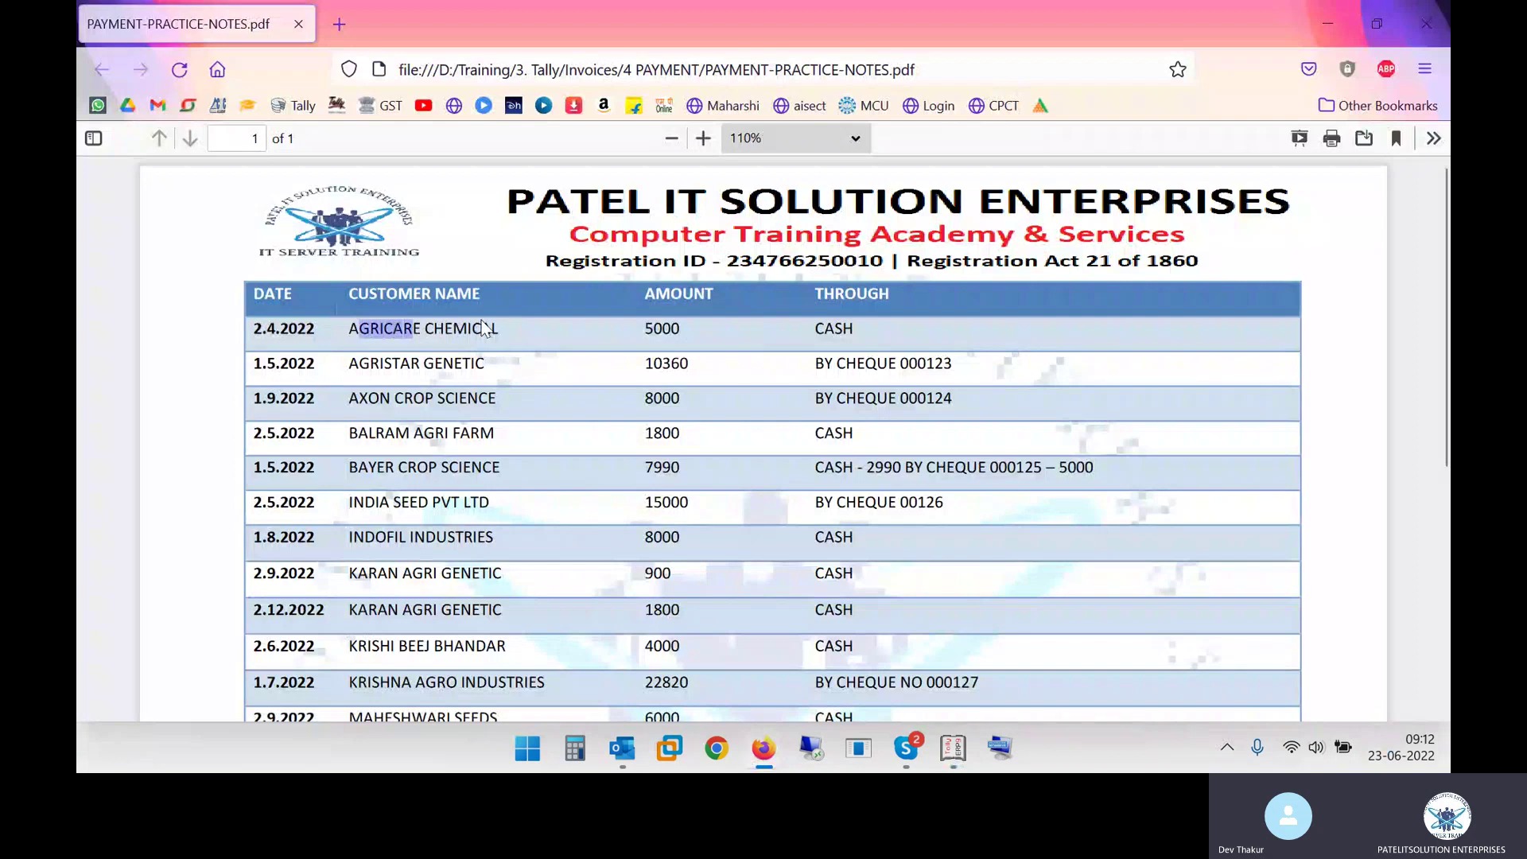
pyautogui.click(468, 354)
pyautogui.moveTo(360, 328); pyautogui.dragTo(460, 332)
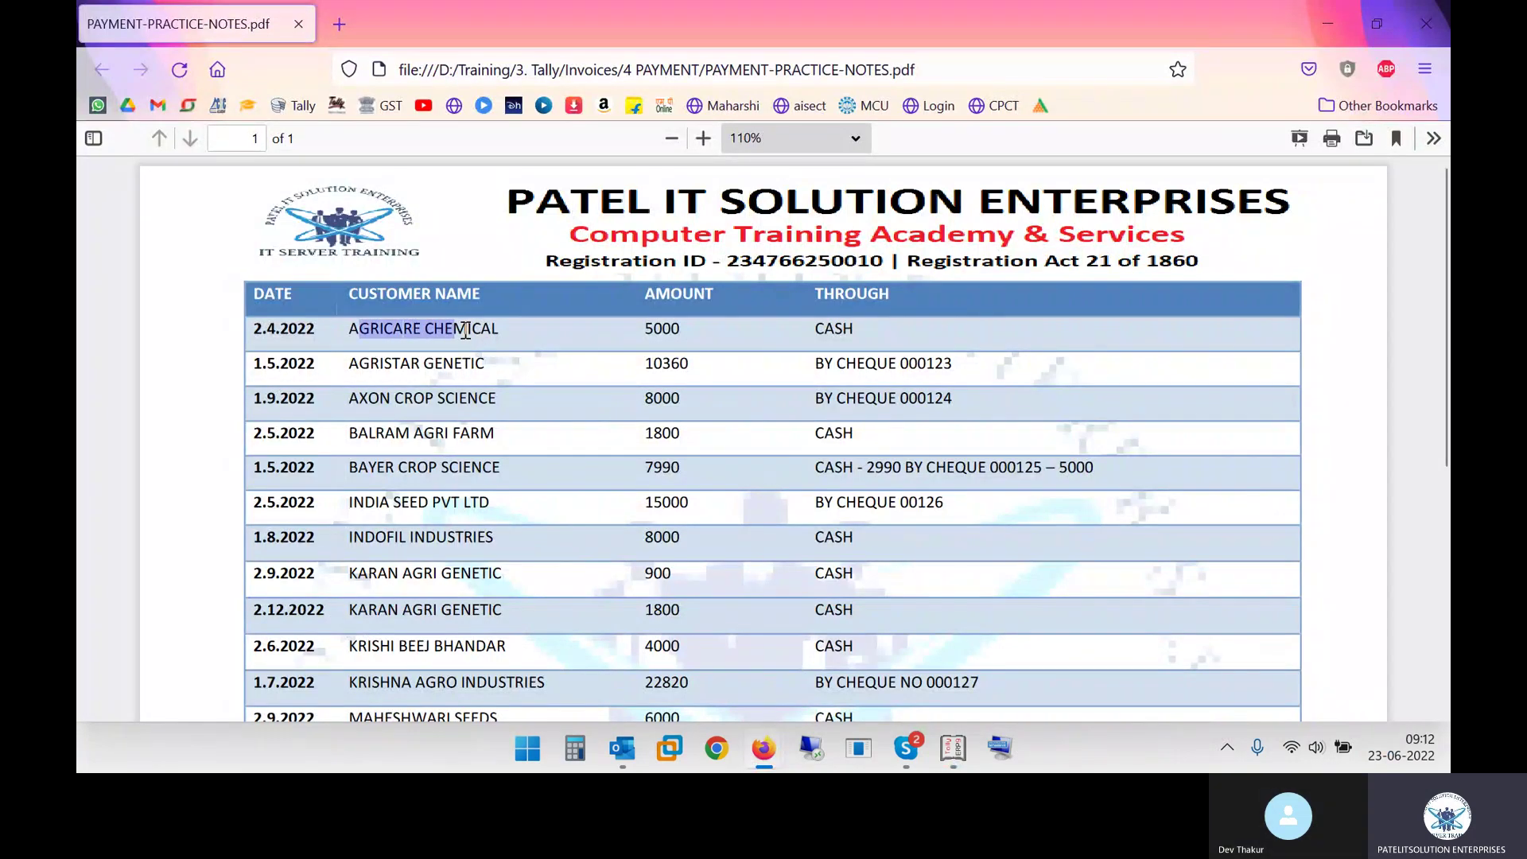
pyautogui.hotkey('alt', 'Tab')
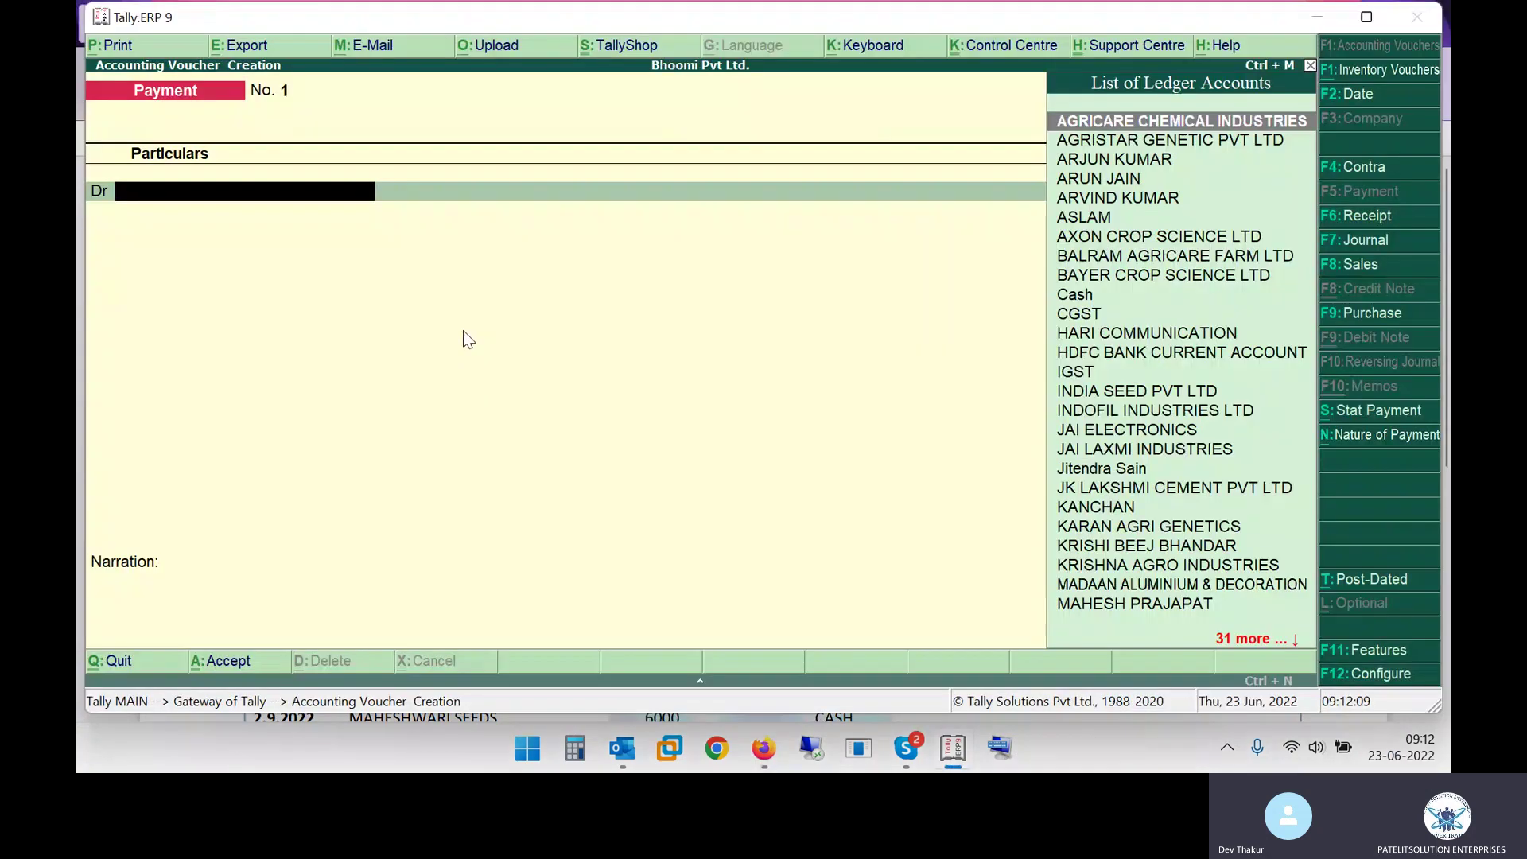
pyautogui.press('super+Up')
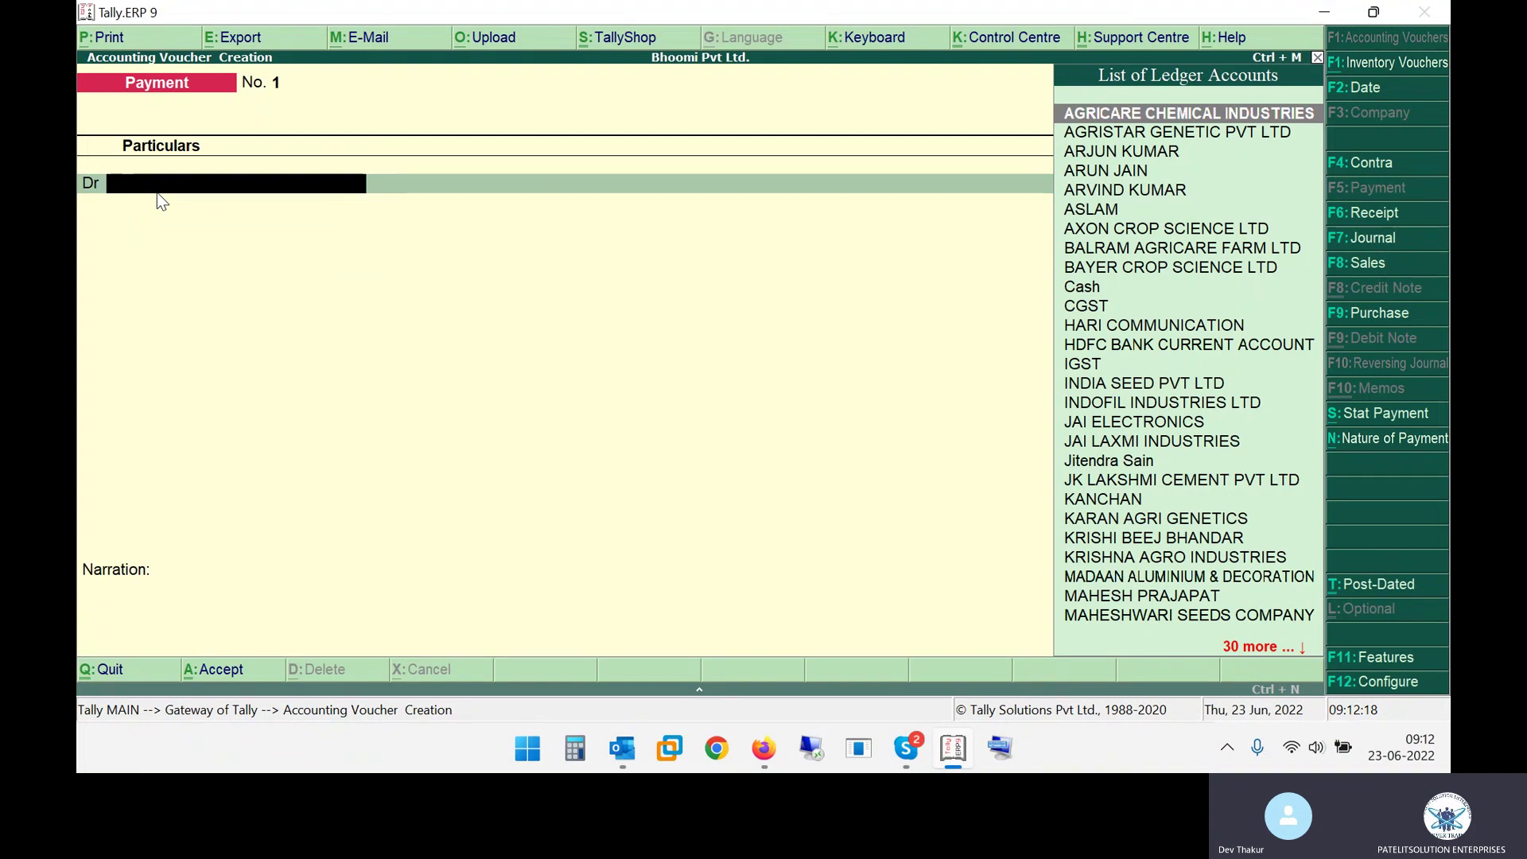
# Switch back to the payment notes and check the payment mode and customer name of the 2.4.2022 entry.
pyautogui.hotkey('alt', 'Tab')
pyautogui.moveTo(814, 328); pyautogui.dragTo(870, 332)
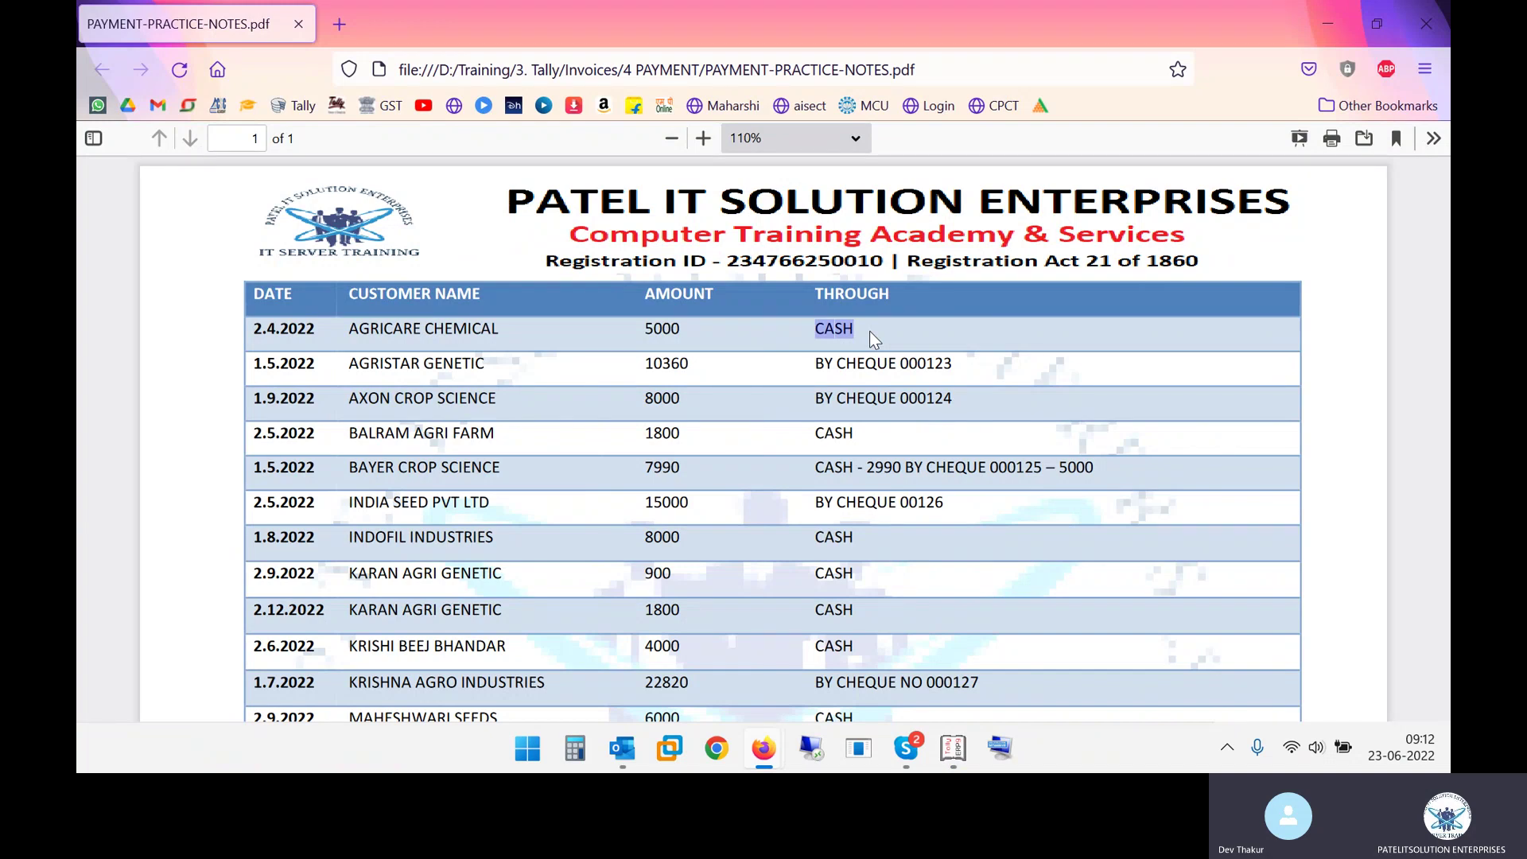
pyautogui.moveTo(360, 331); pyautogui.dragTo(607, 341)
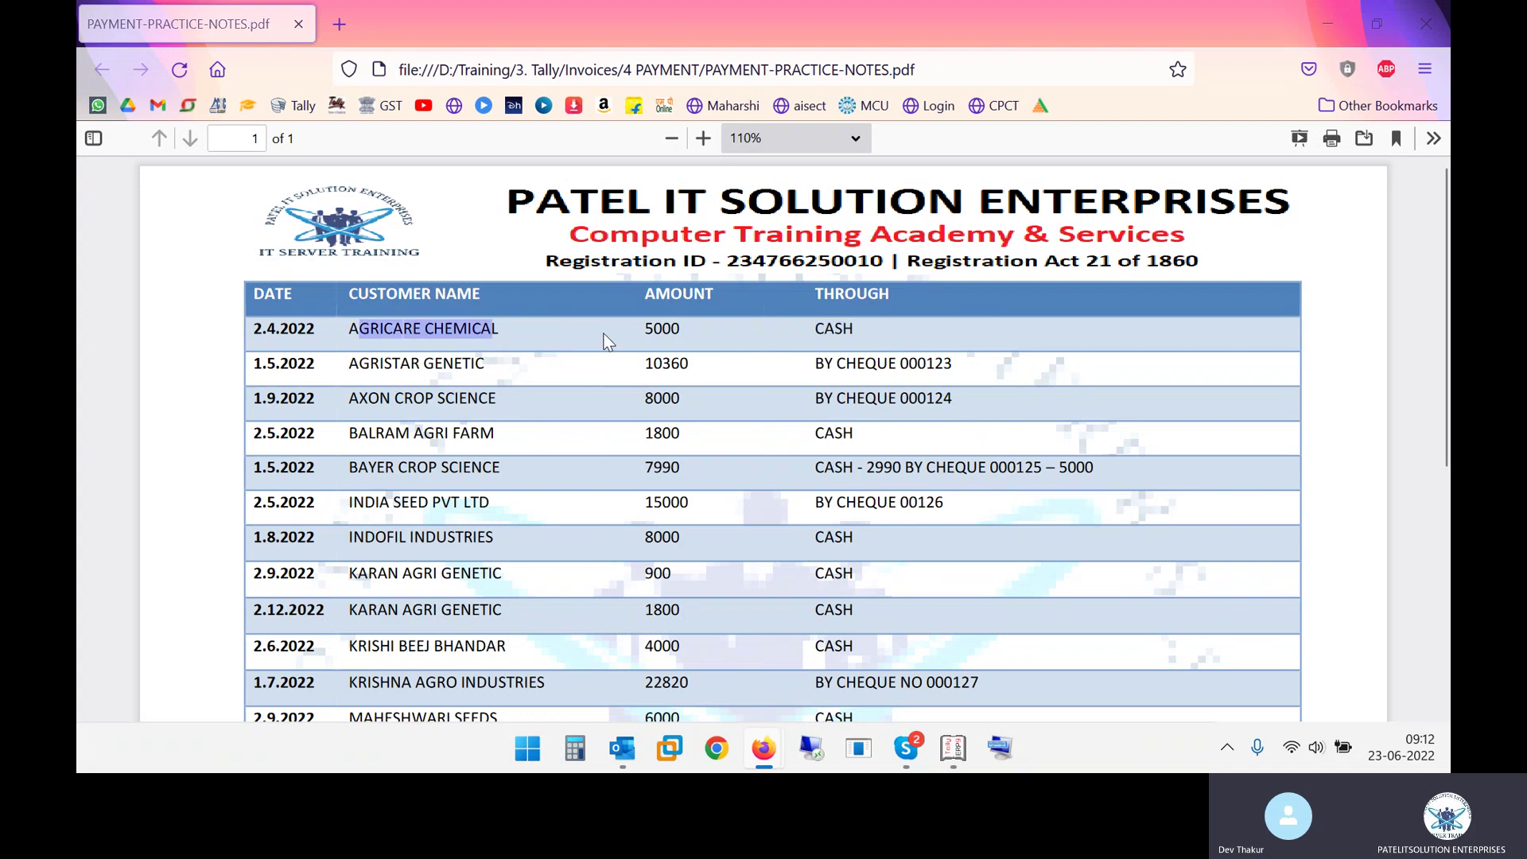
# Switch to Tally.ERP 9 and set the payment voucher's date to 2-Apr-2022.
pyautogui.hotkey('alt', 'Tab')
pyautogui.press('F2')
pyautogui.write('02-4')
pyautogui.press('Return')
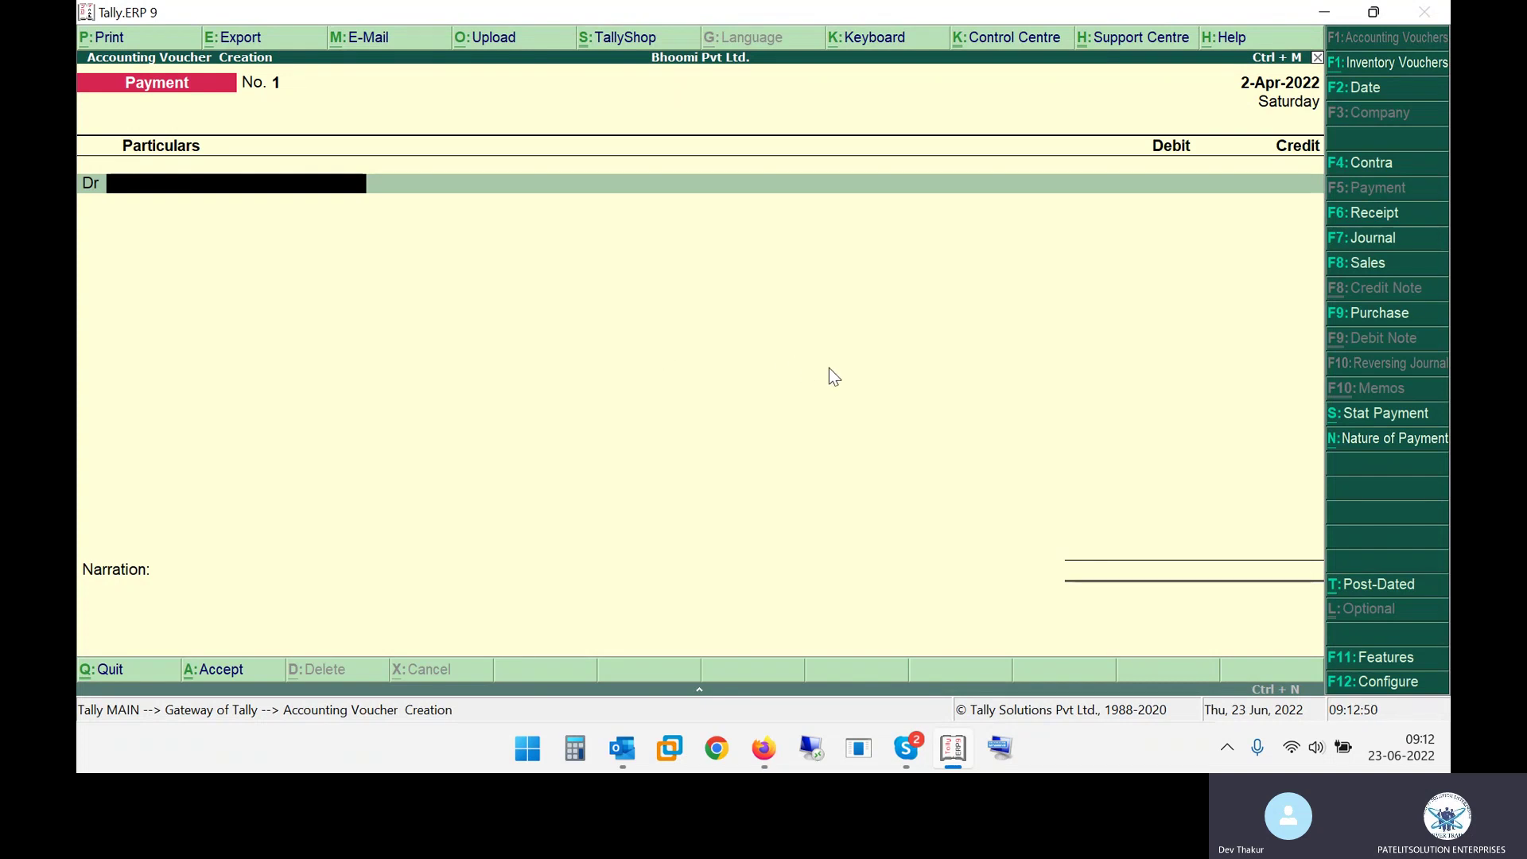
pyautogui.press('F2')
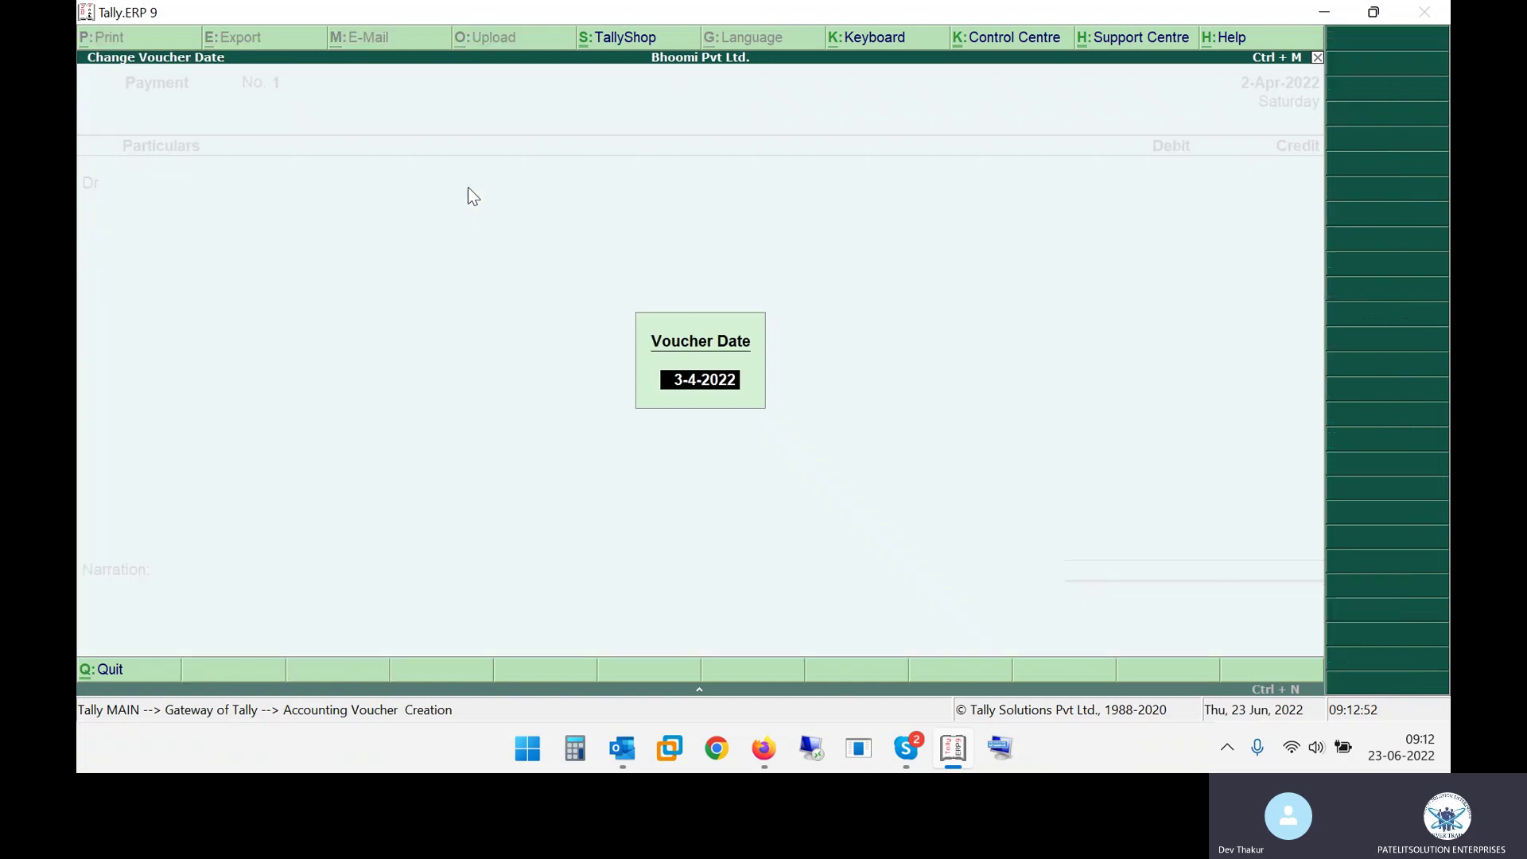
pyautogui.write('02-04')
pyautogui.press('Return')
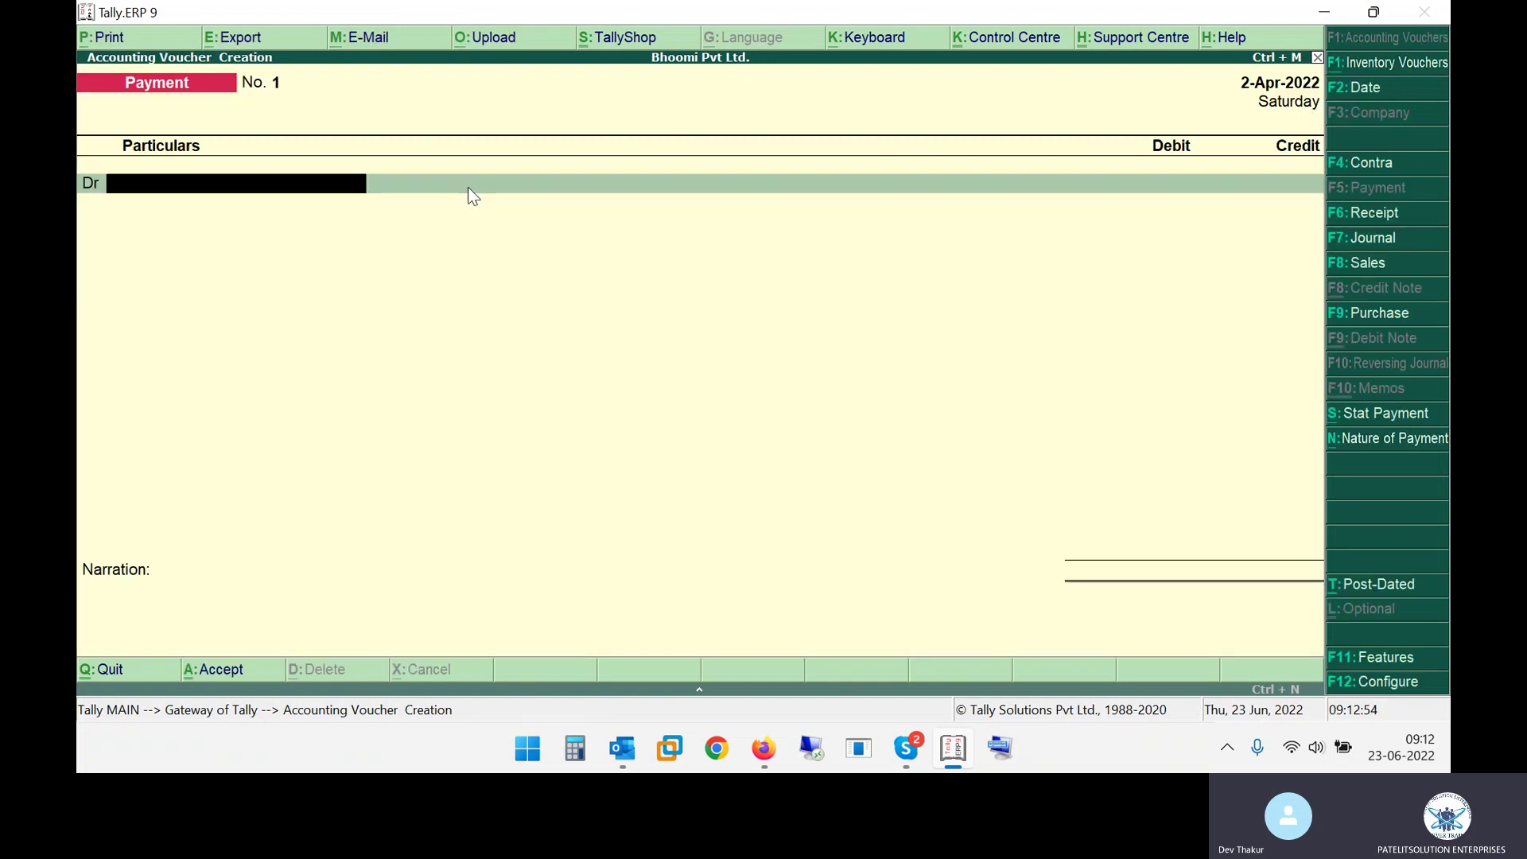
# Check the customer name in the notes and choose AGRICARE CHEMICAL INDUSTRIES as the voucher's debit ledger.
pyautogui.hotkey('alt', 'Tab')
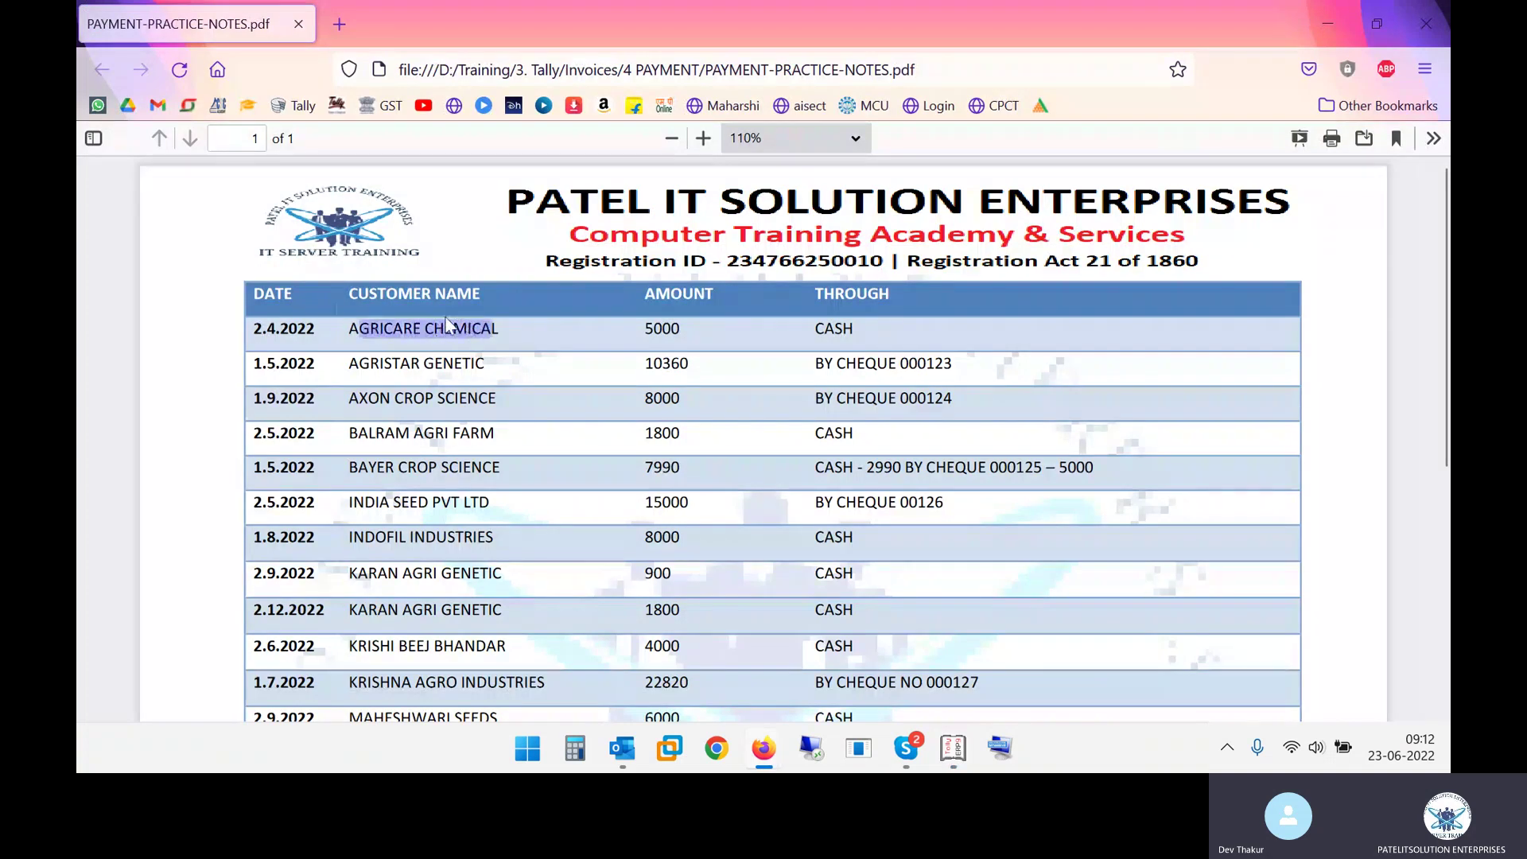
pyautogui.hotkey('alt', 'Tab')
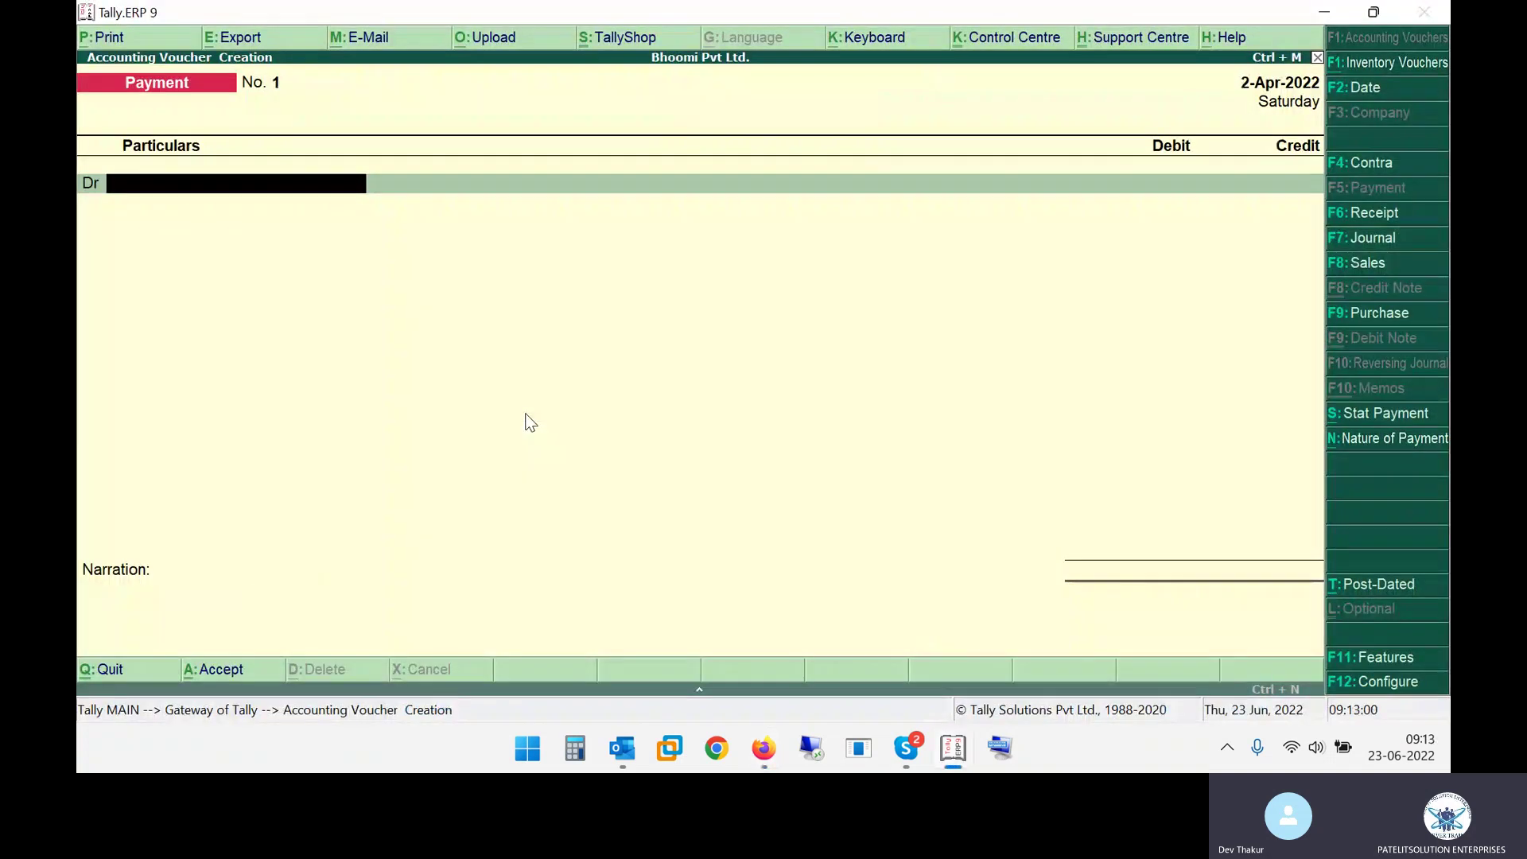
pyautogui.write('Agr')
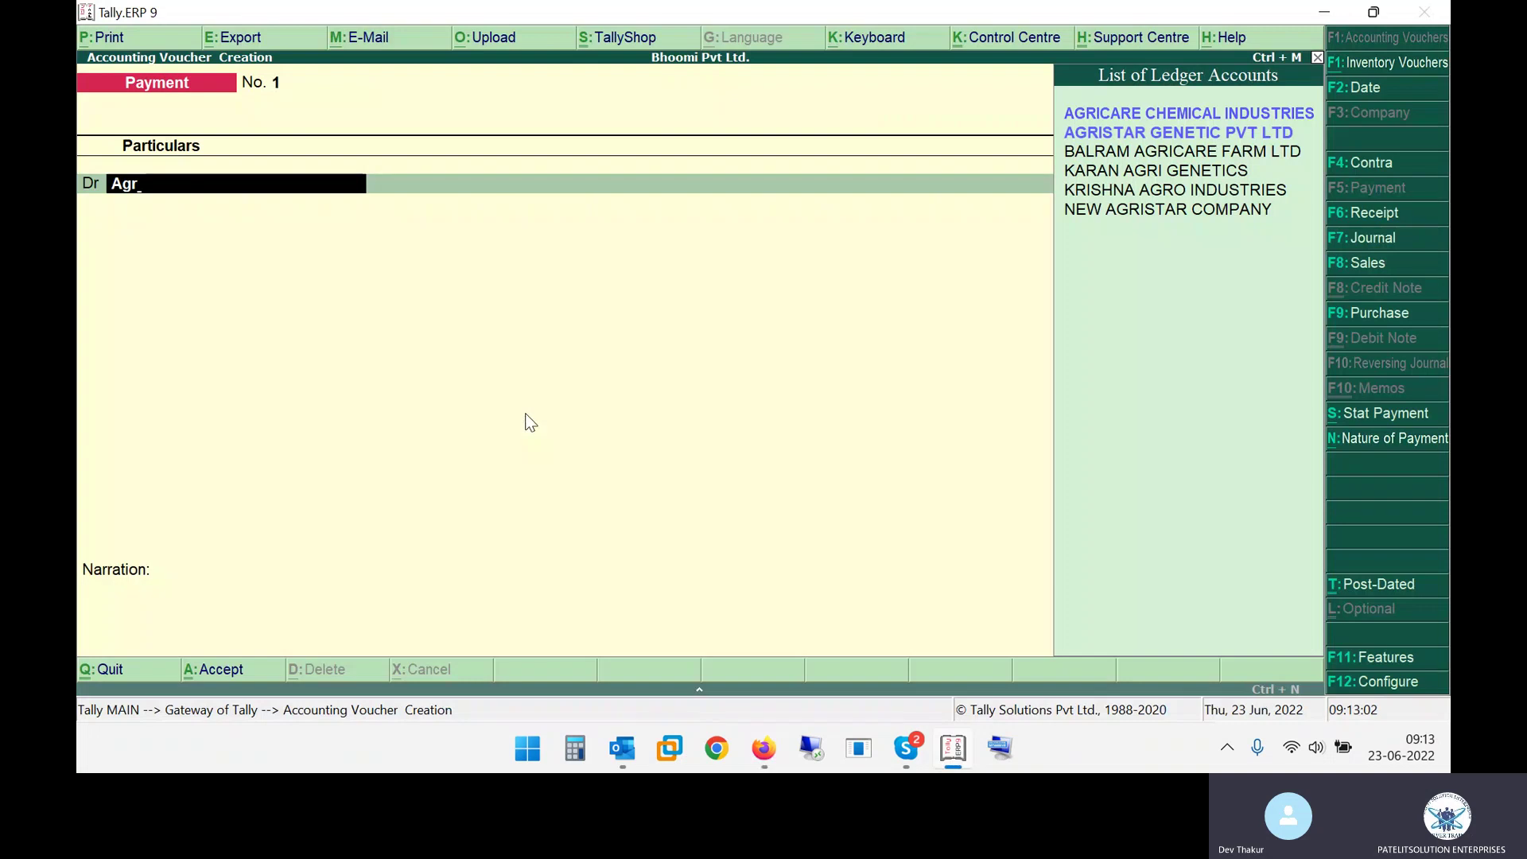
pyautogui.click(1215, 117)
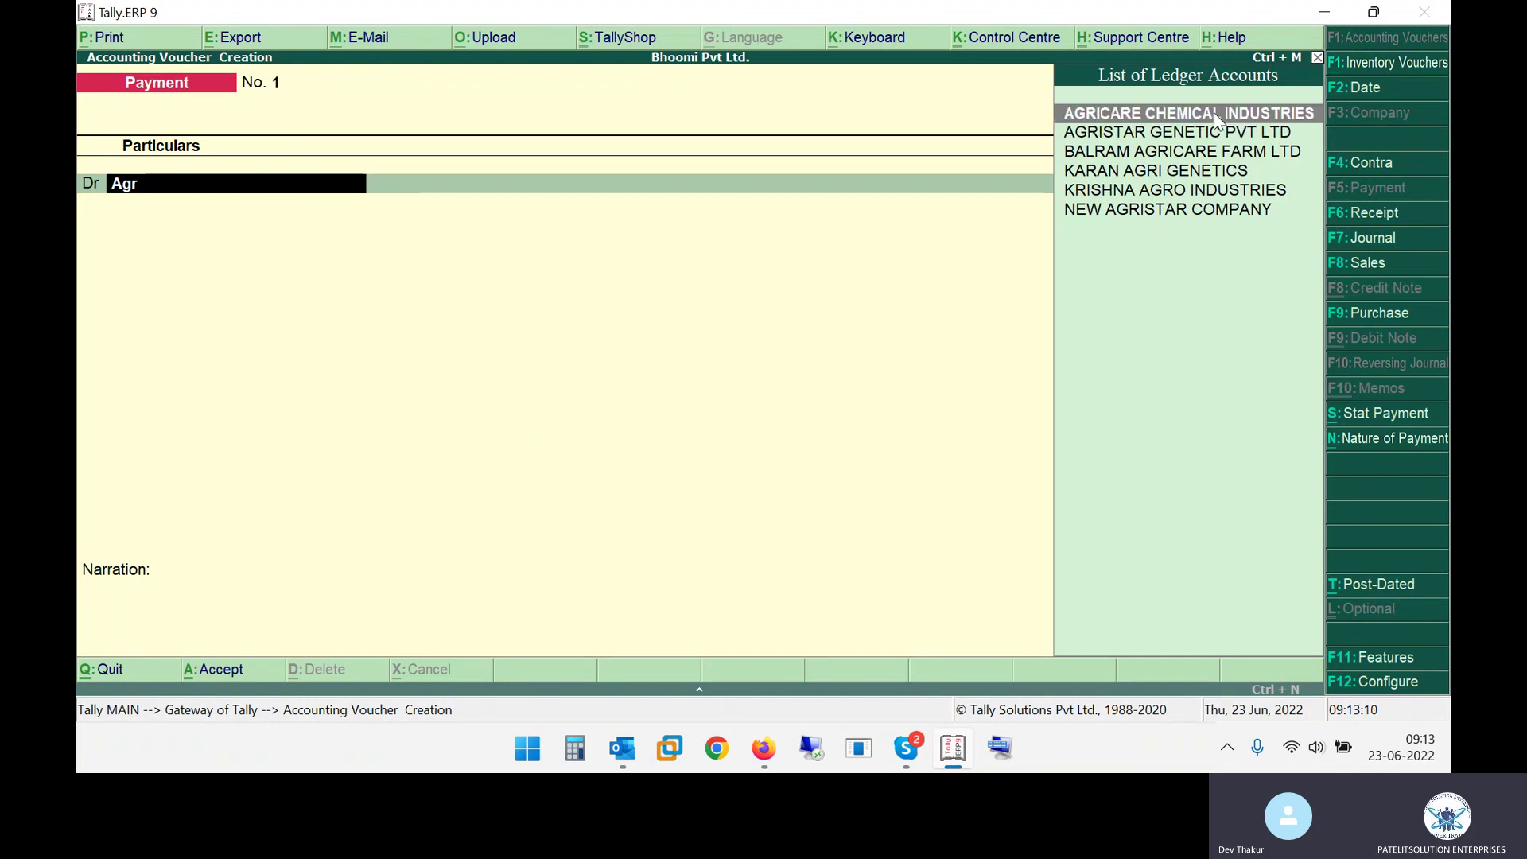
pyautogui.click(1215, 117)
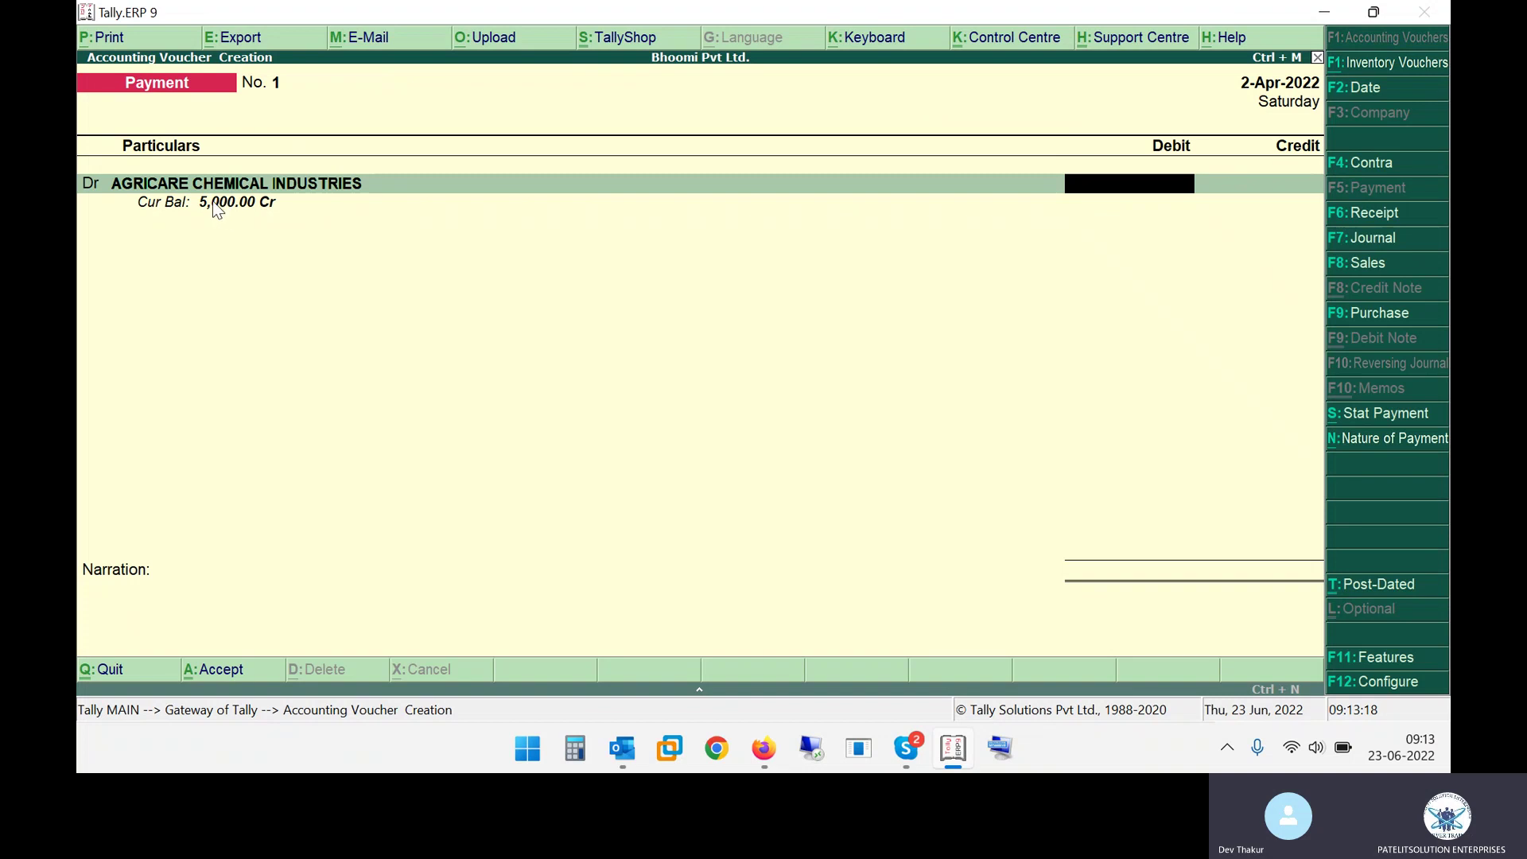
# Look up the Agricare Chemical amount in the notes and enter a debit of 5,000 in the voucher.
pyautogui.hotkey('alt', 'Tab')
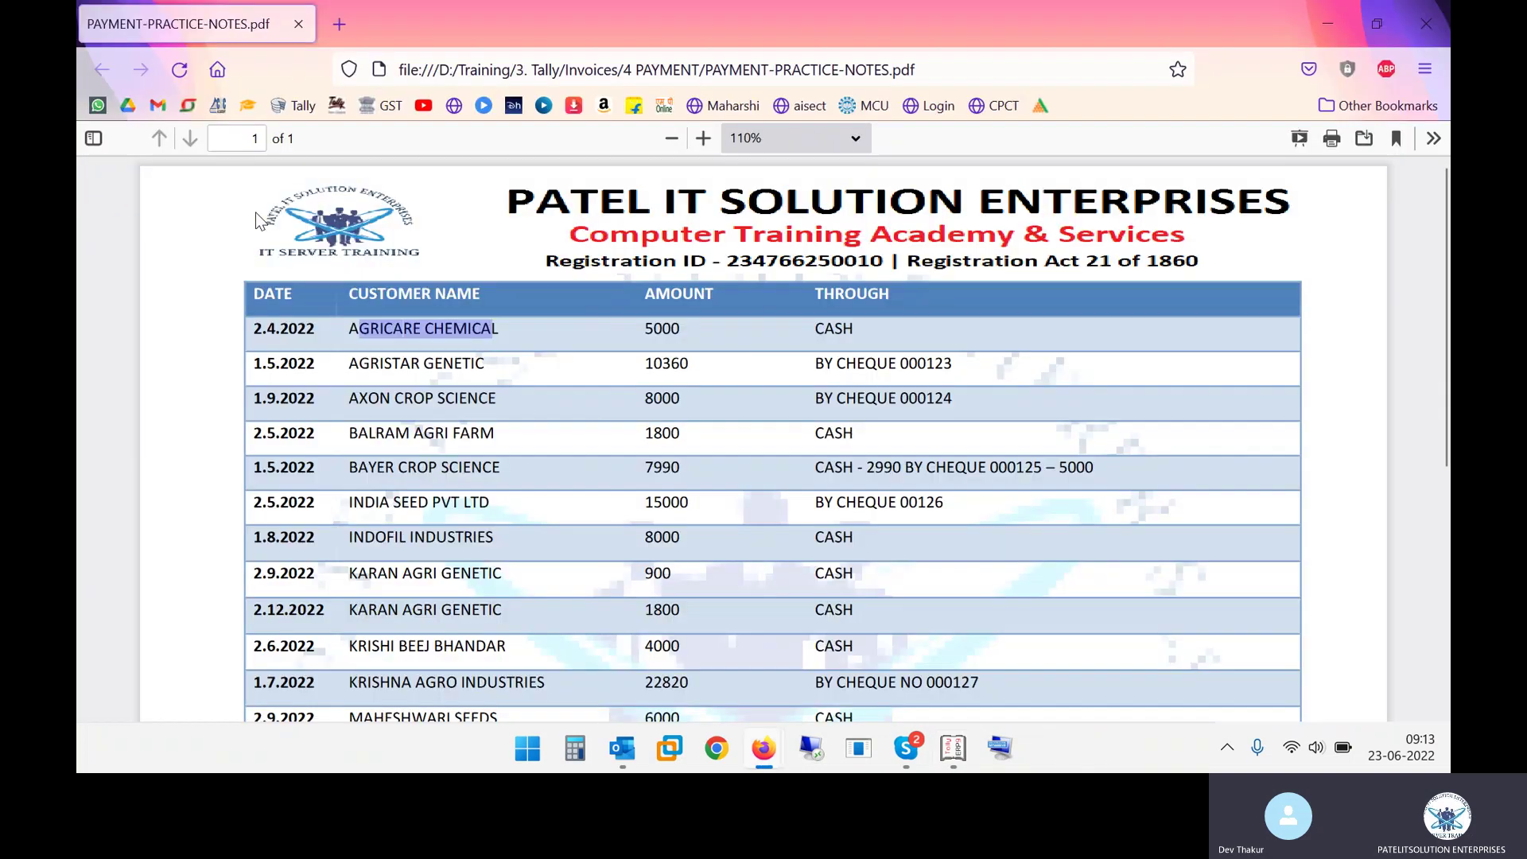
pyautogui.doubleClick(683, 328)
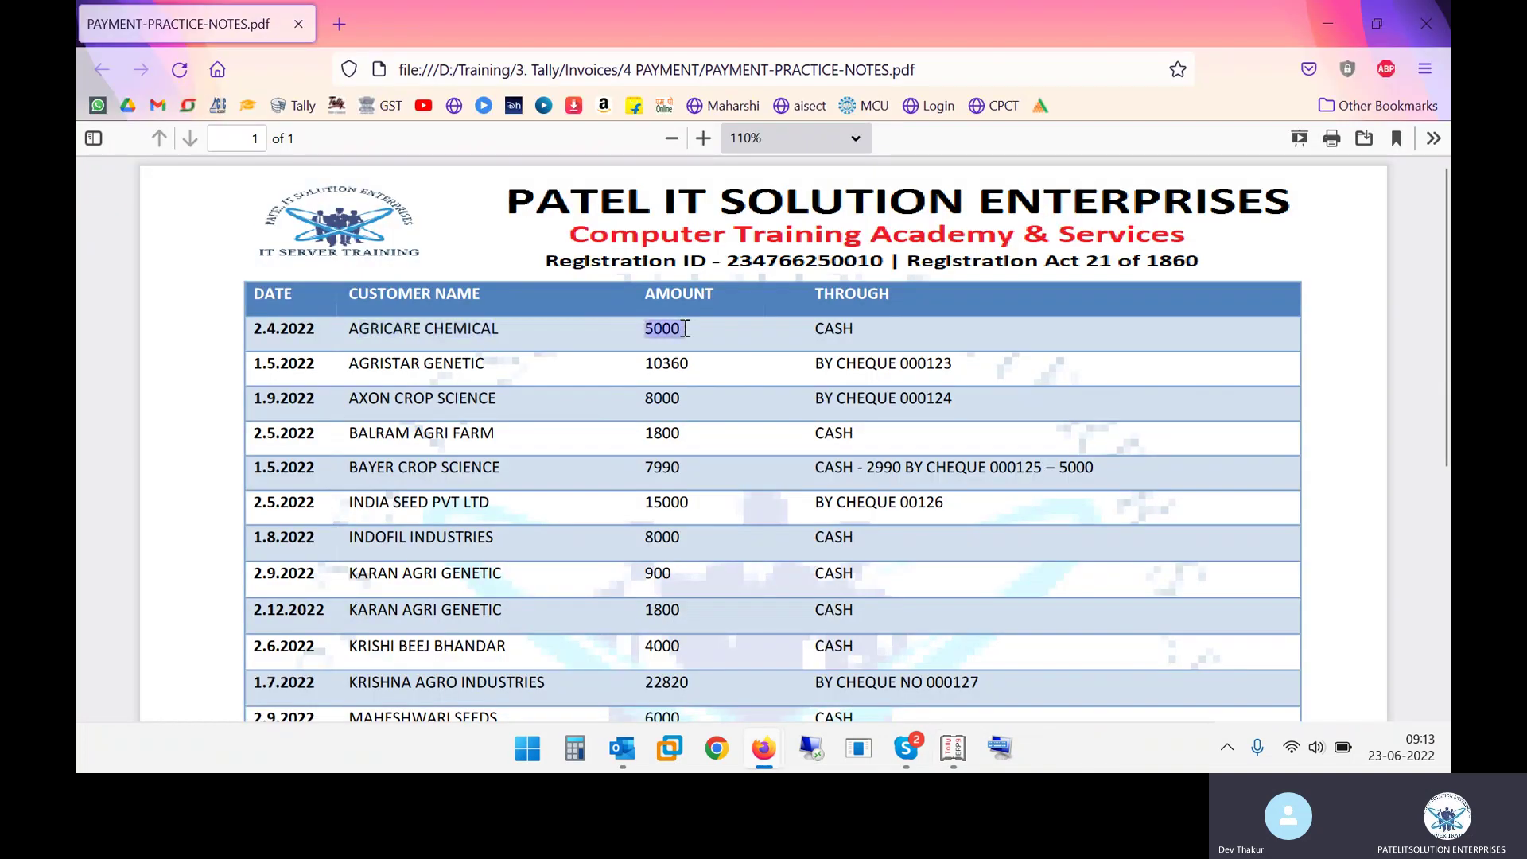
pyautogui.hotkey('alt', 'Tab')
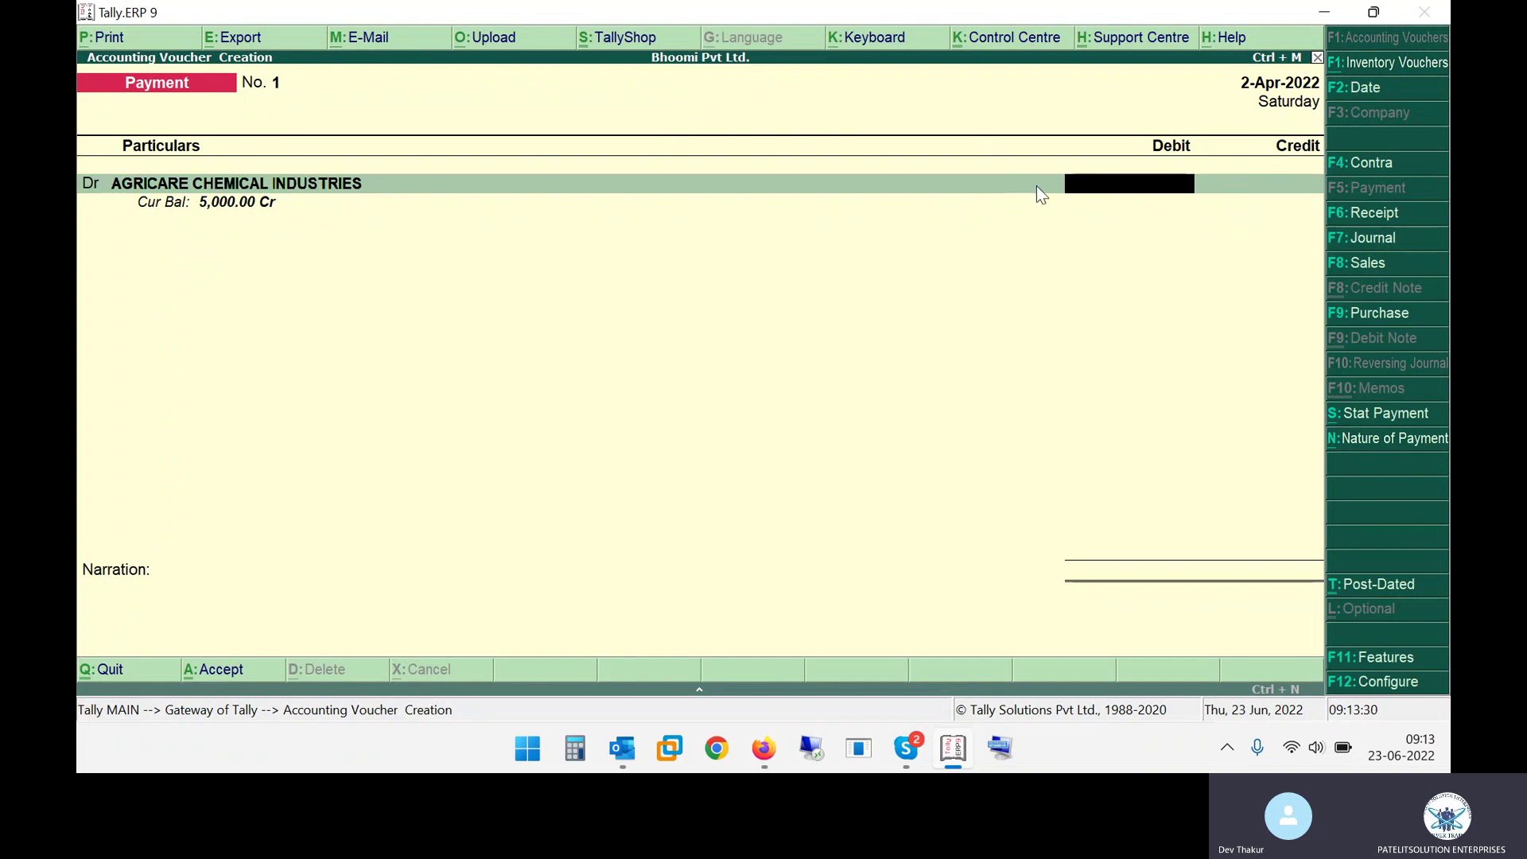
pyautogui.write('5,00')
pyautogui.write('000')
pyautogui.press('Return')
pyautogui.press('Return')
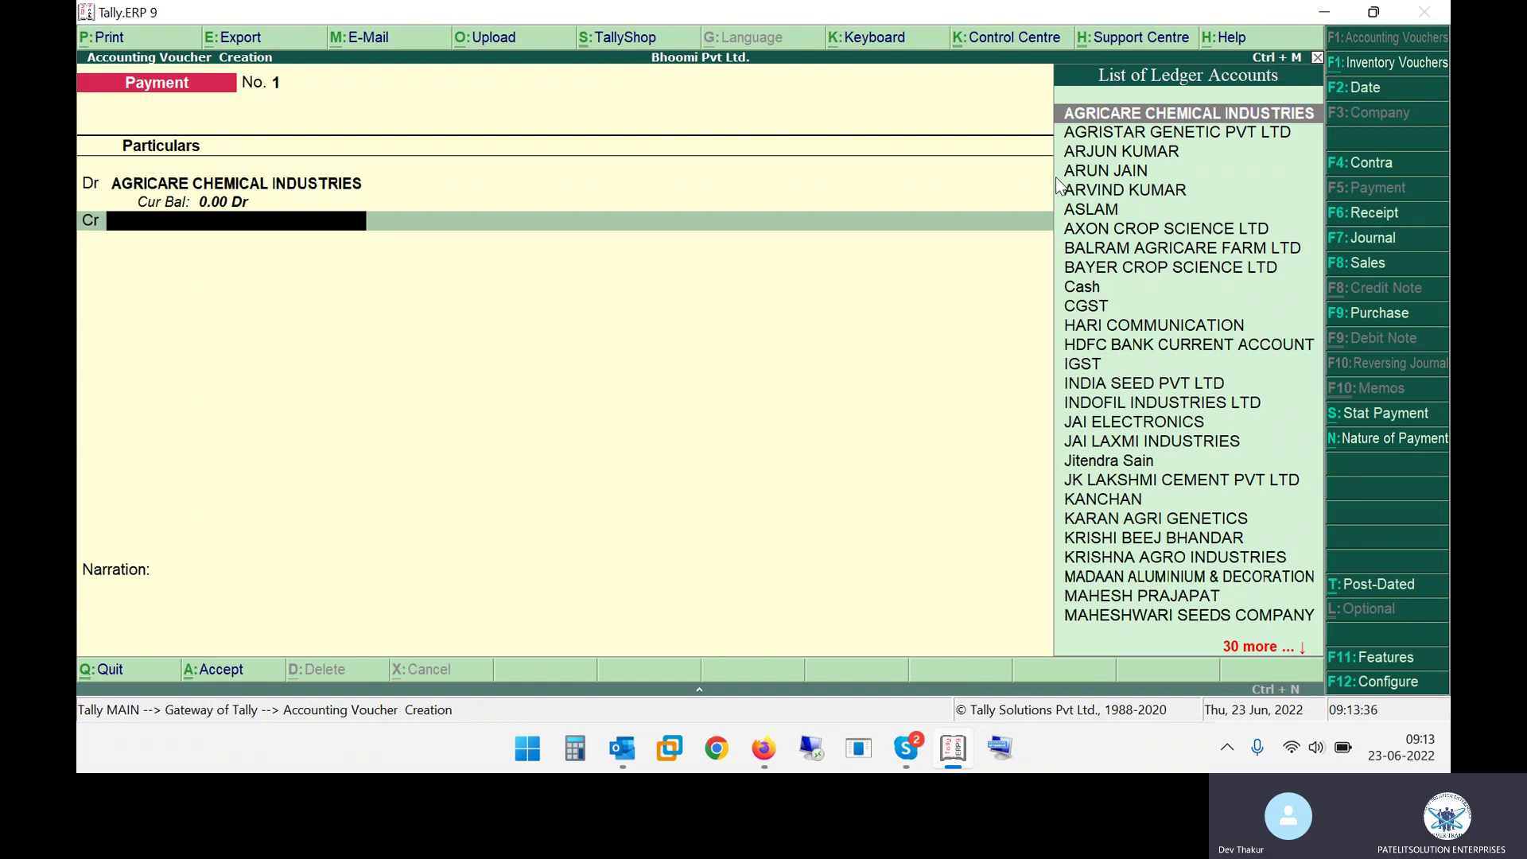
# Check the first entry's payment mode in the notes and set Cash as the voucher's credit ledger.
pyautogui.hotkey('alt', 'Tab')
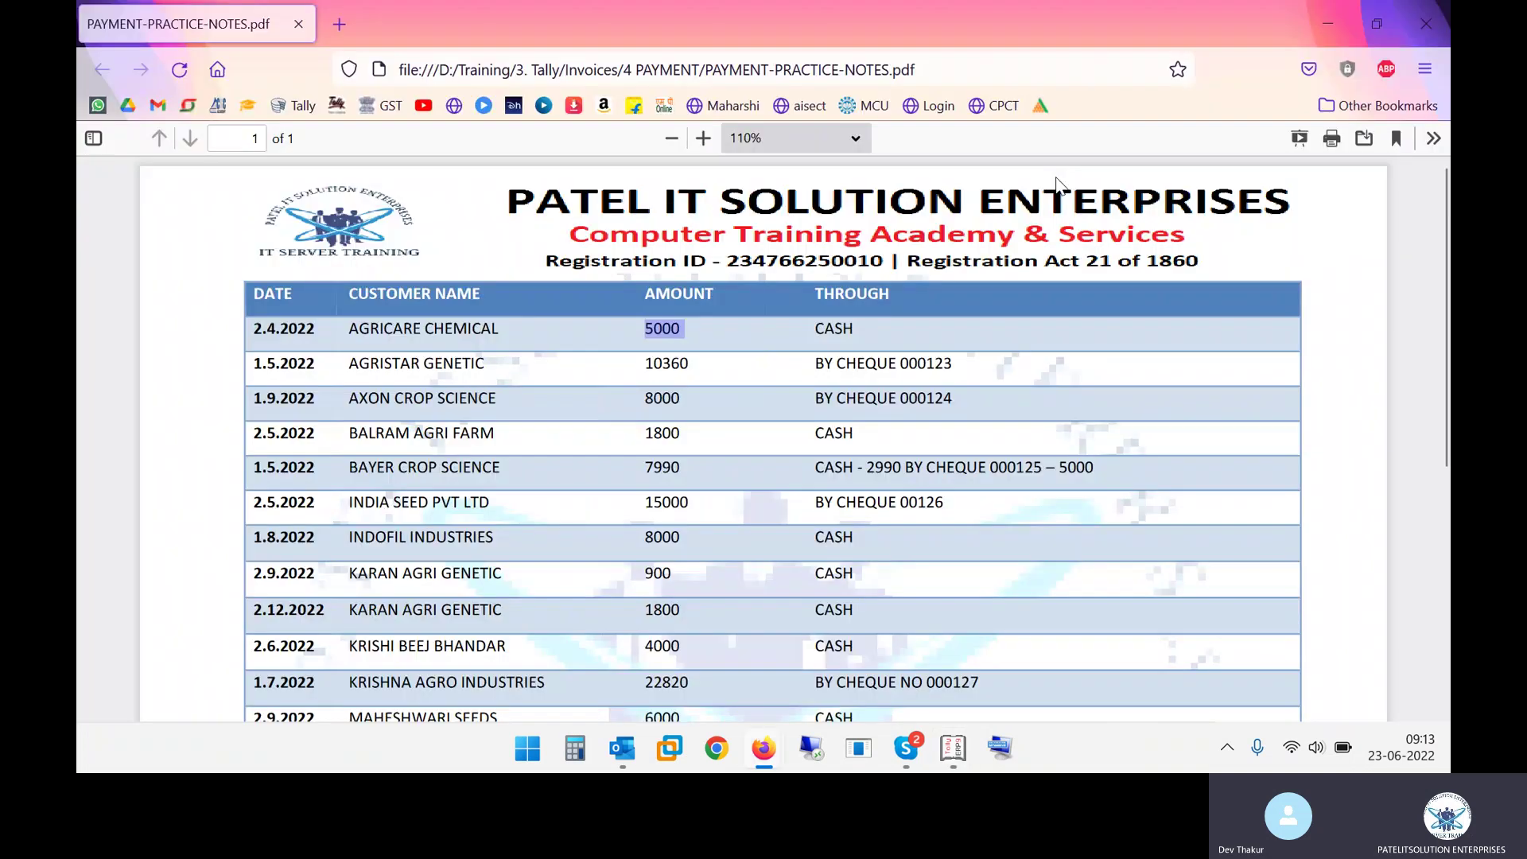
pyautogui.moveTo(831, 328)
pyautogui.mouseDown()
pyautogui.moveTo(853, 329)
pyautogui.moveTo(816, 328)
pyautogui.mouseUp()
pyautogui.doubleClick(833, 329)
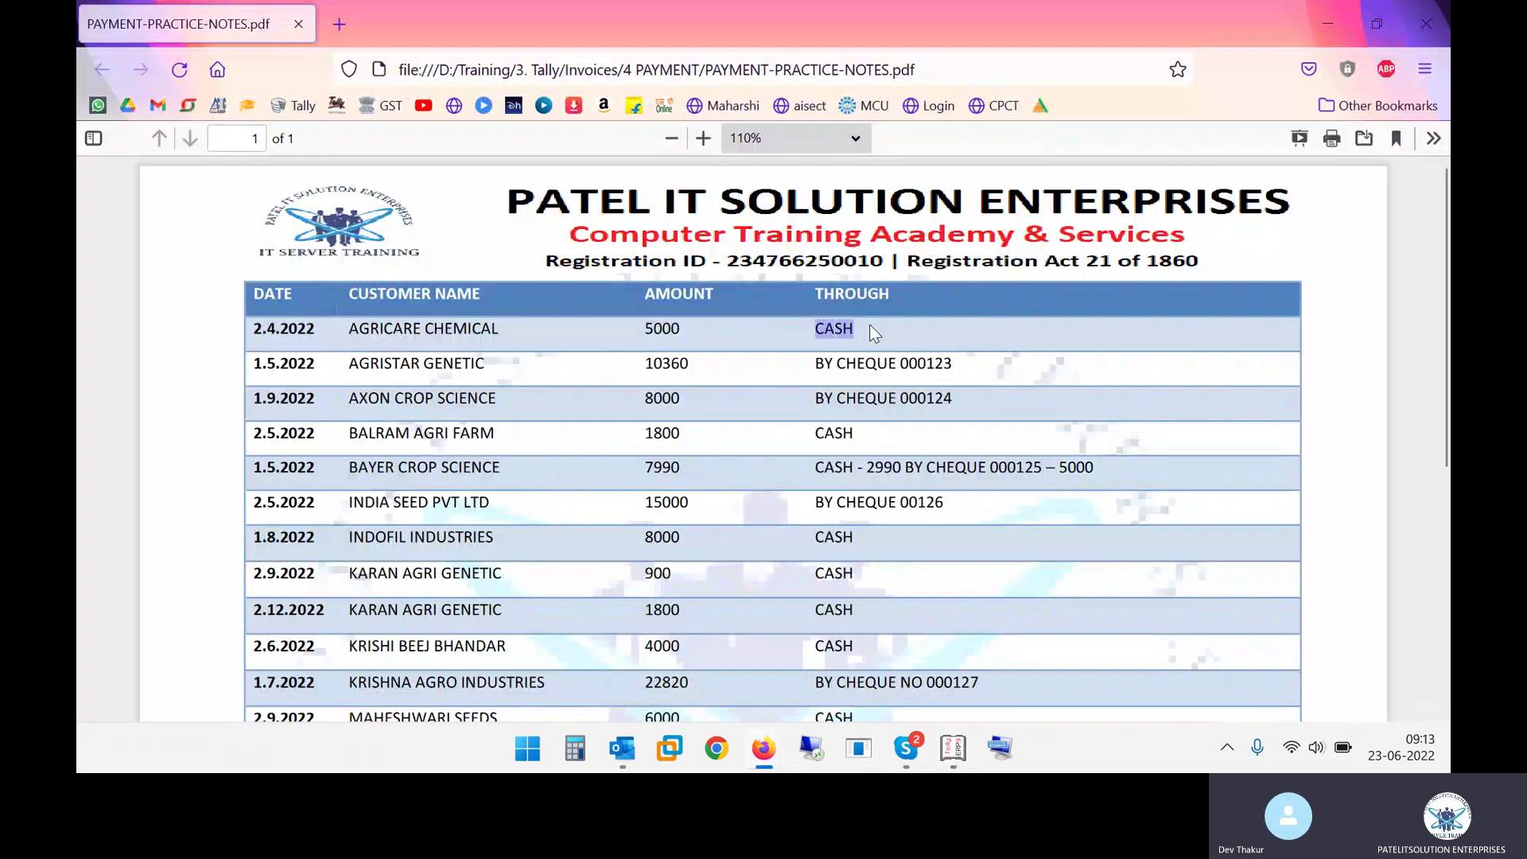
pyautogui.hotkey('alt', 'Tab')
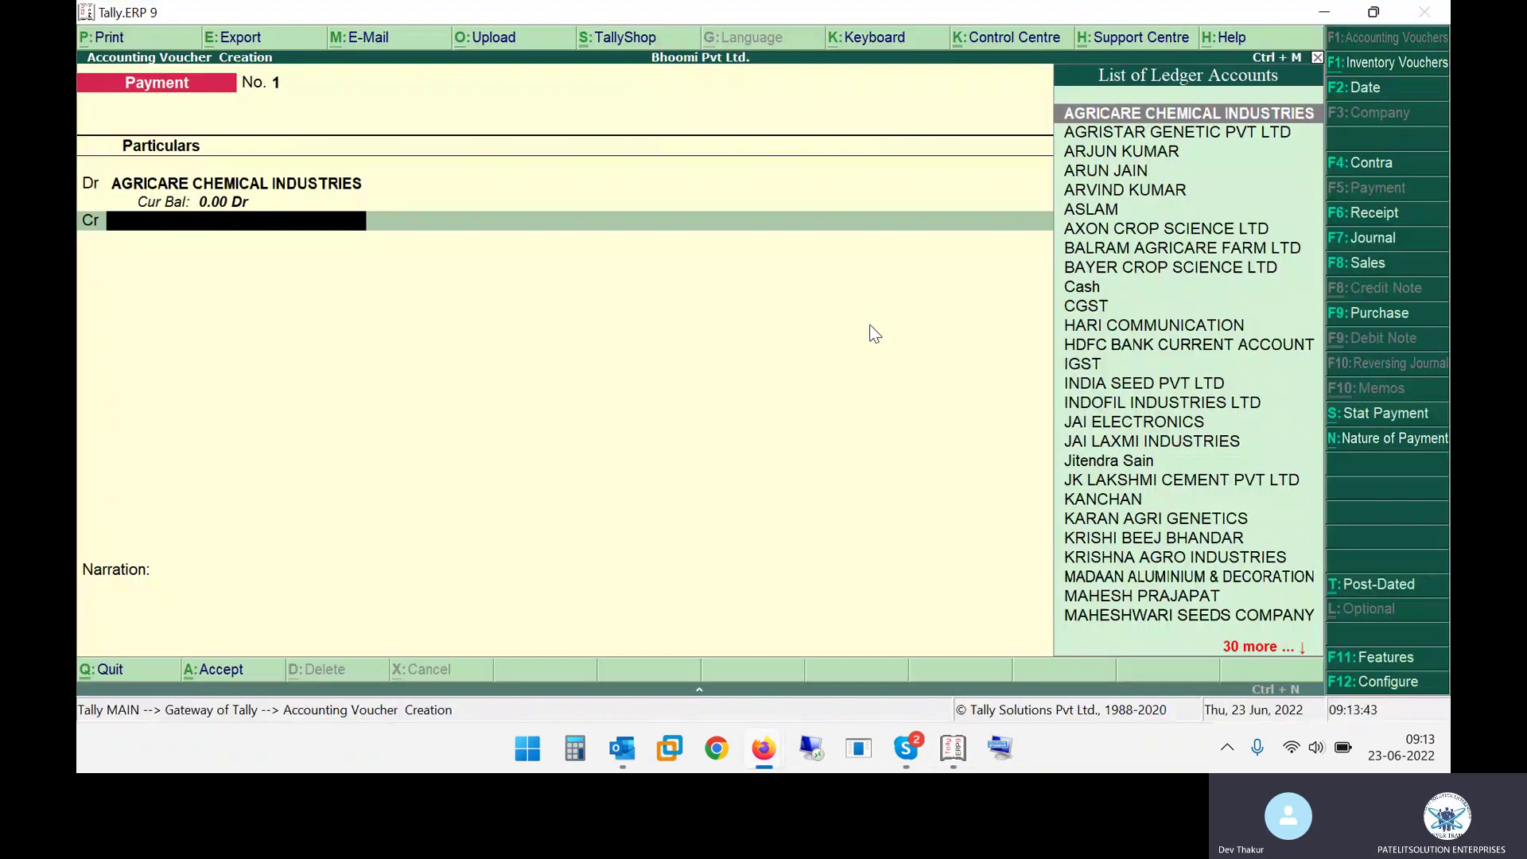
pyautogui.write('Cash')
pyautogui.press('Return')
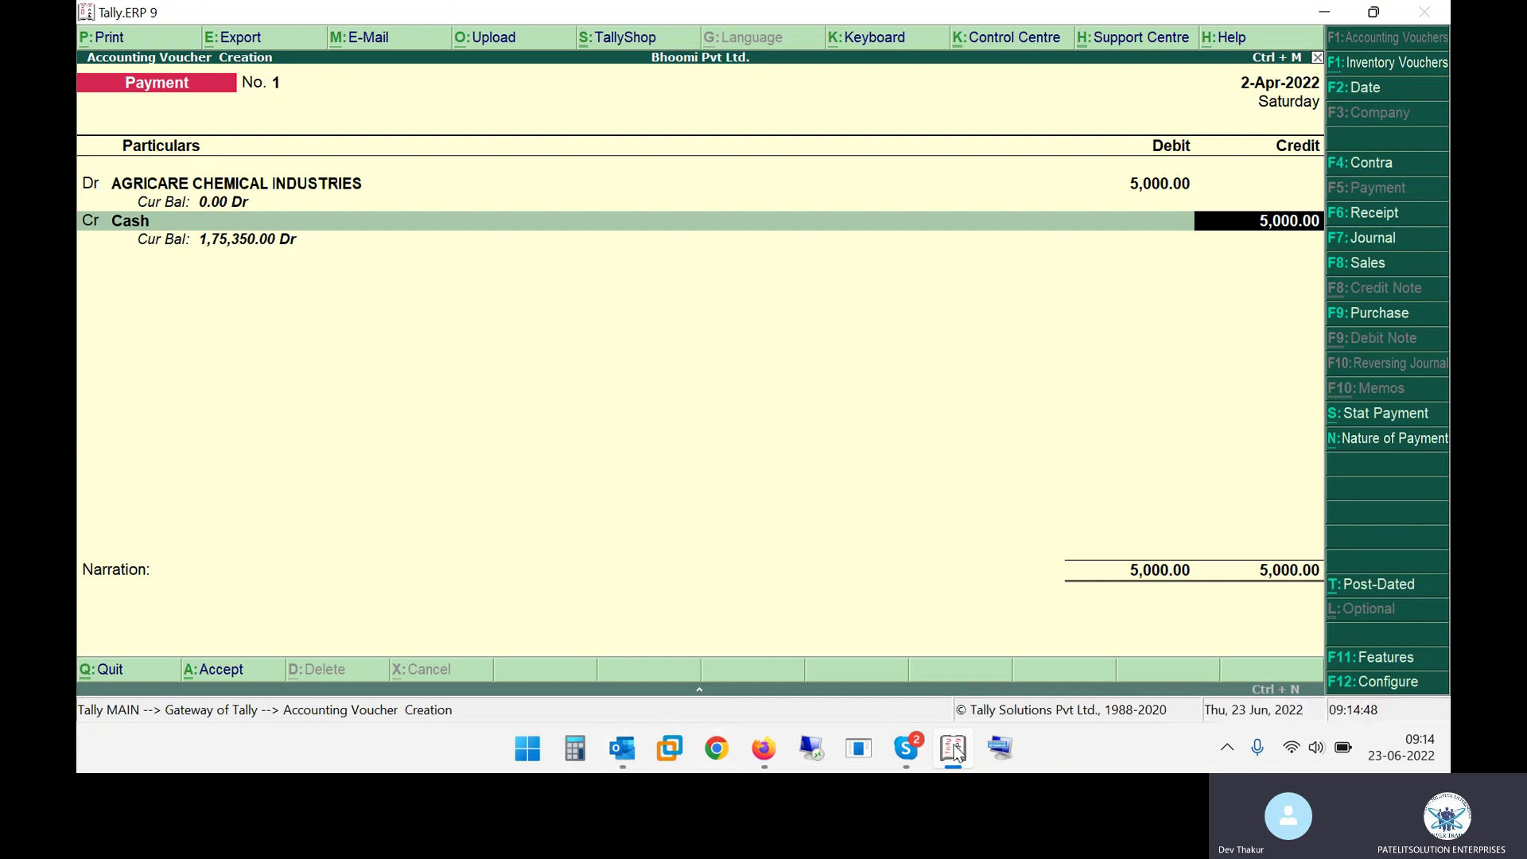
# Open Notepad and write the two lines "asset badti he - dr" and "asset ghatri he - cr".
pyautogui.press('super+r')
pyautogui.write('no')
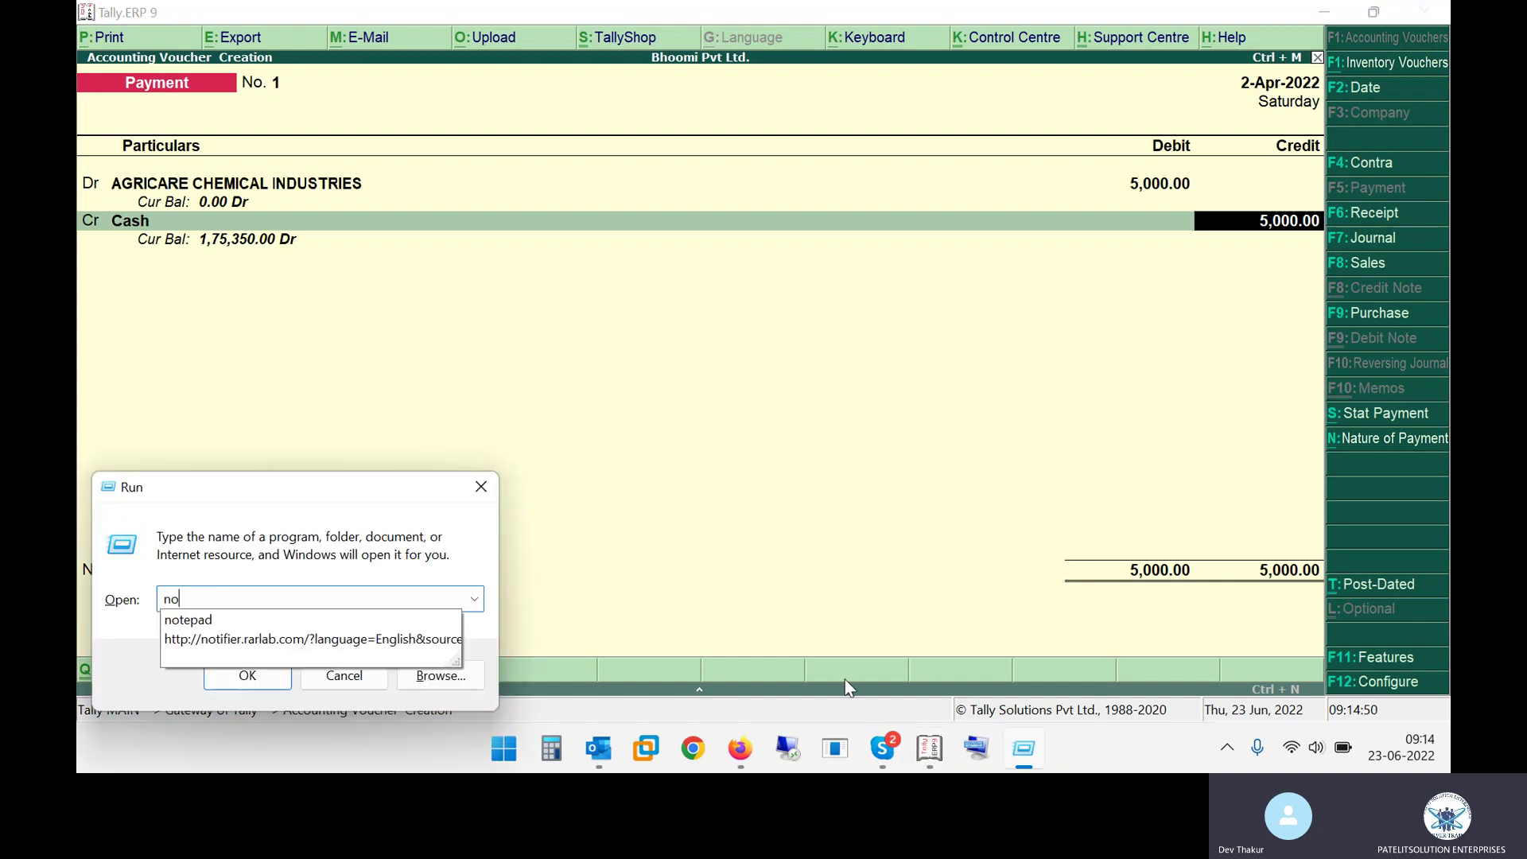
pyautogui.write('tepad')
pyautogui.press('Return')
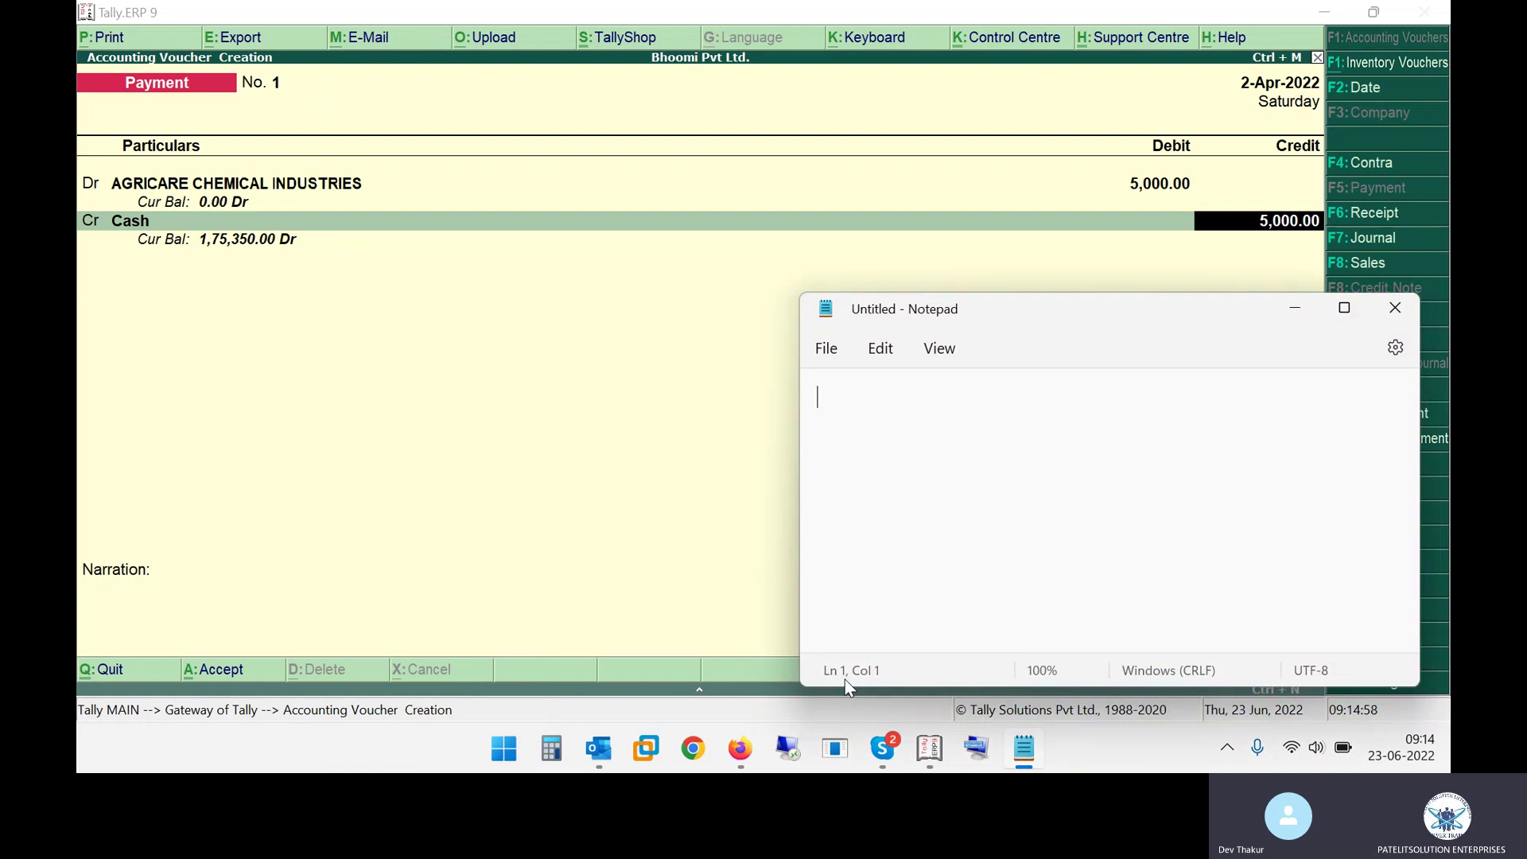
pyautogui.write('asset ')
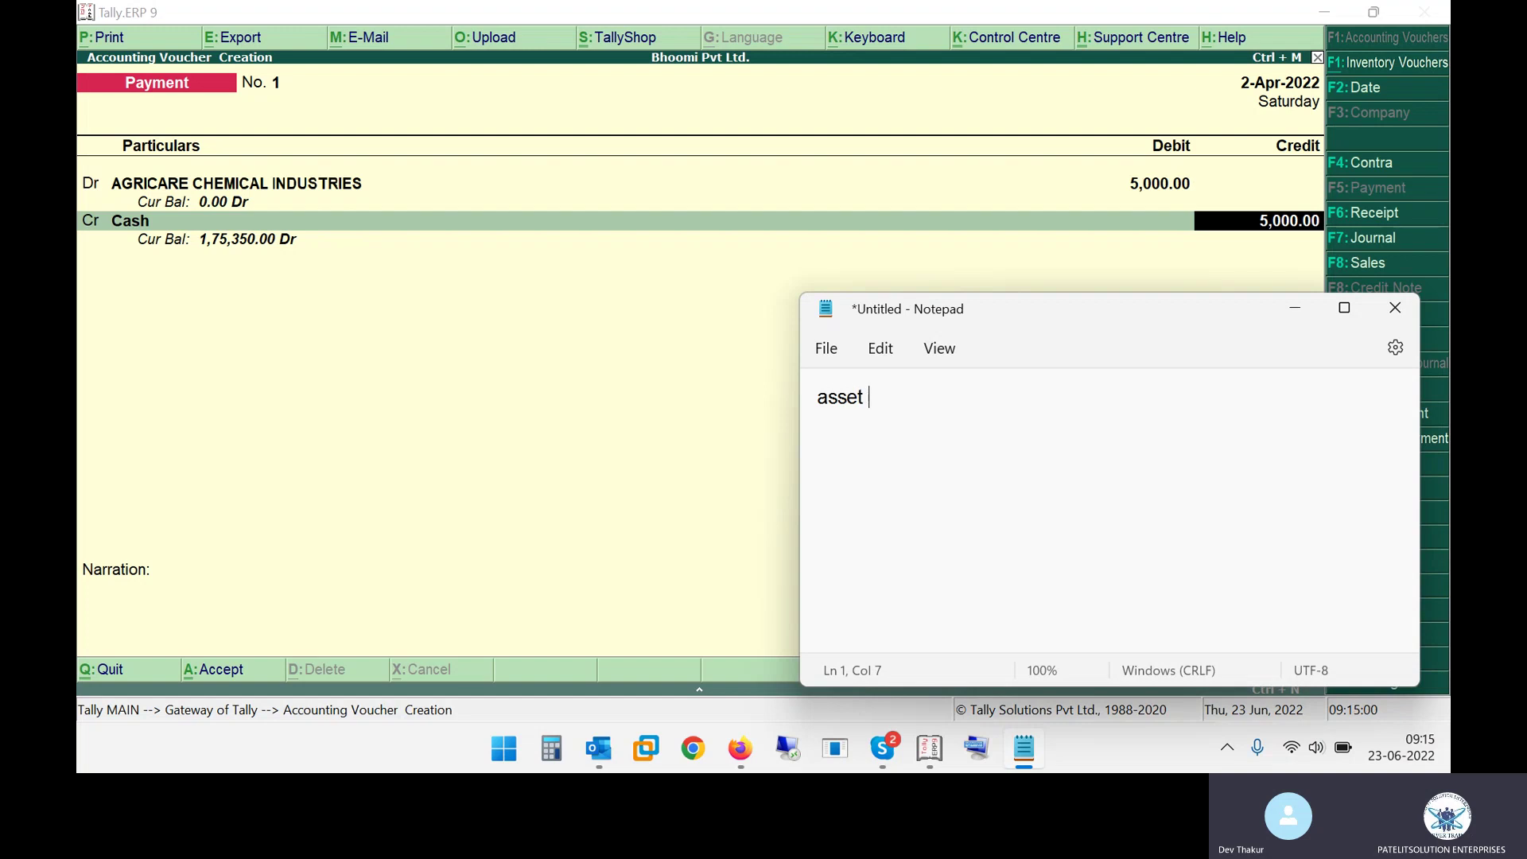
pyautogui.write('badti he - dr')
pyautogui.press('Return')
pyautogui.write('asset ghatri')
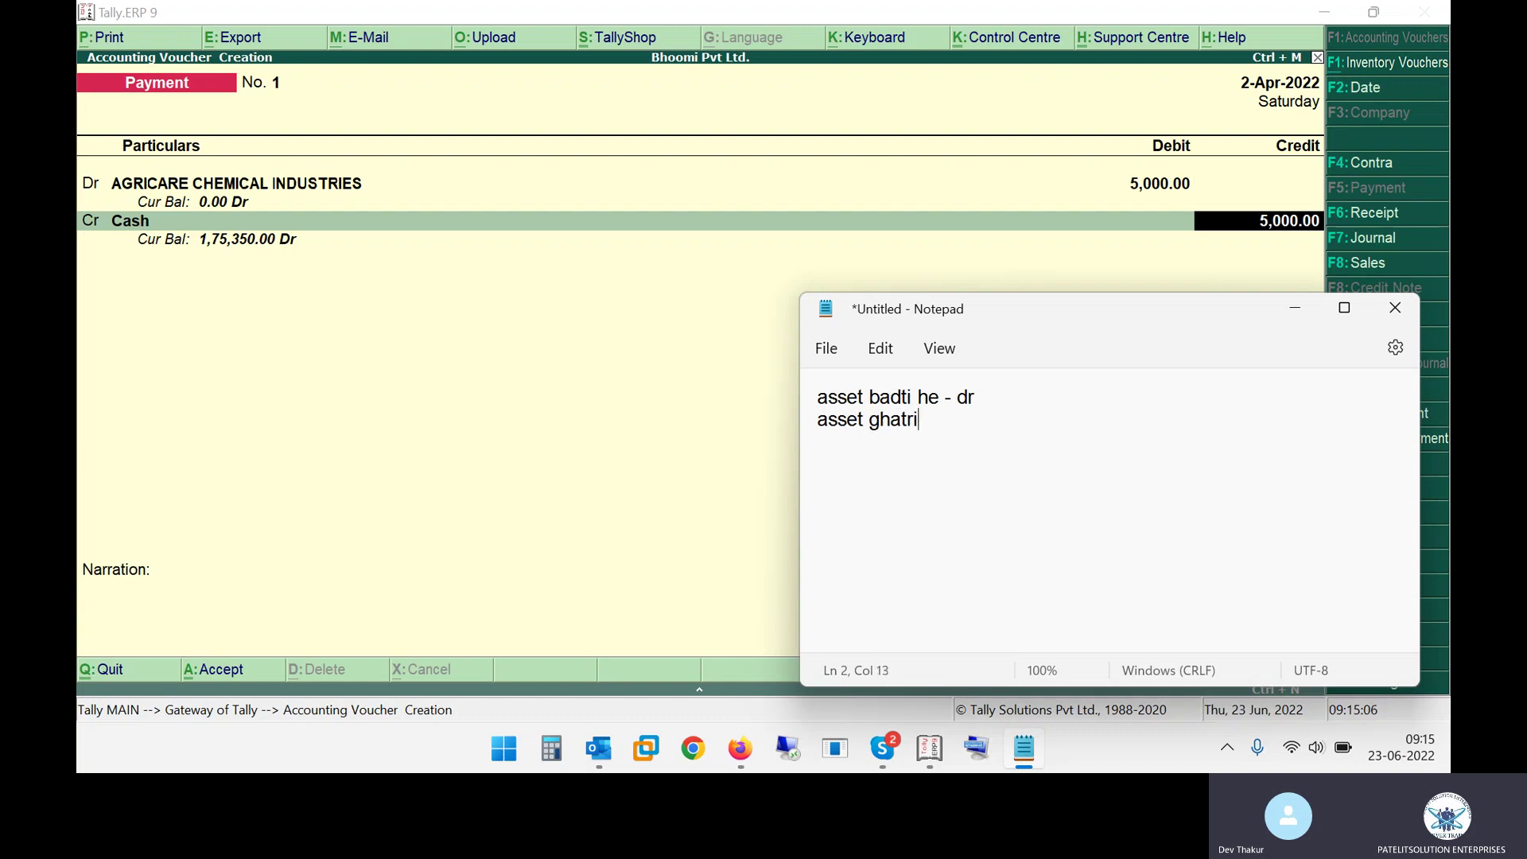
pyautogui.write(' he - cr')
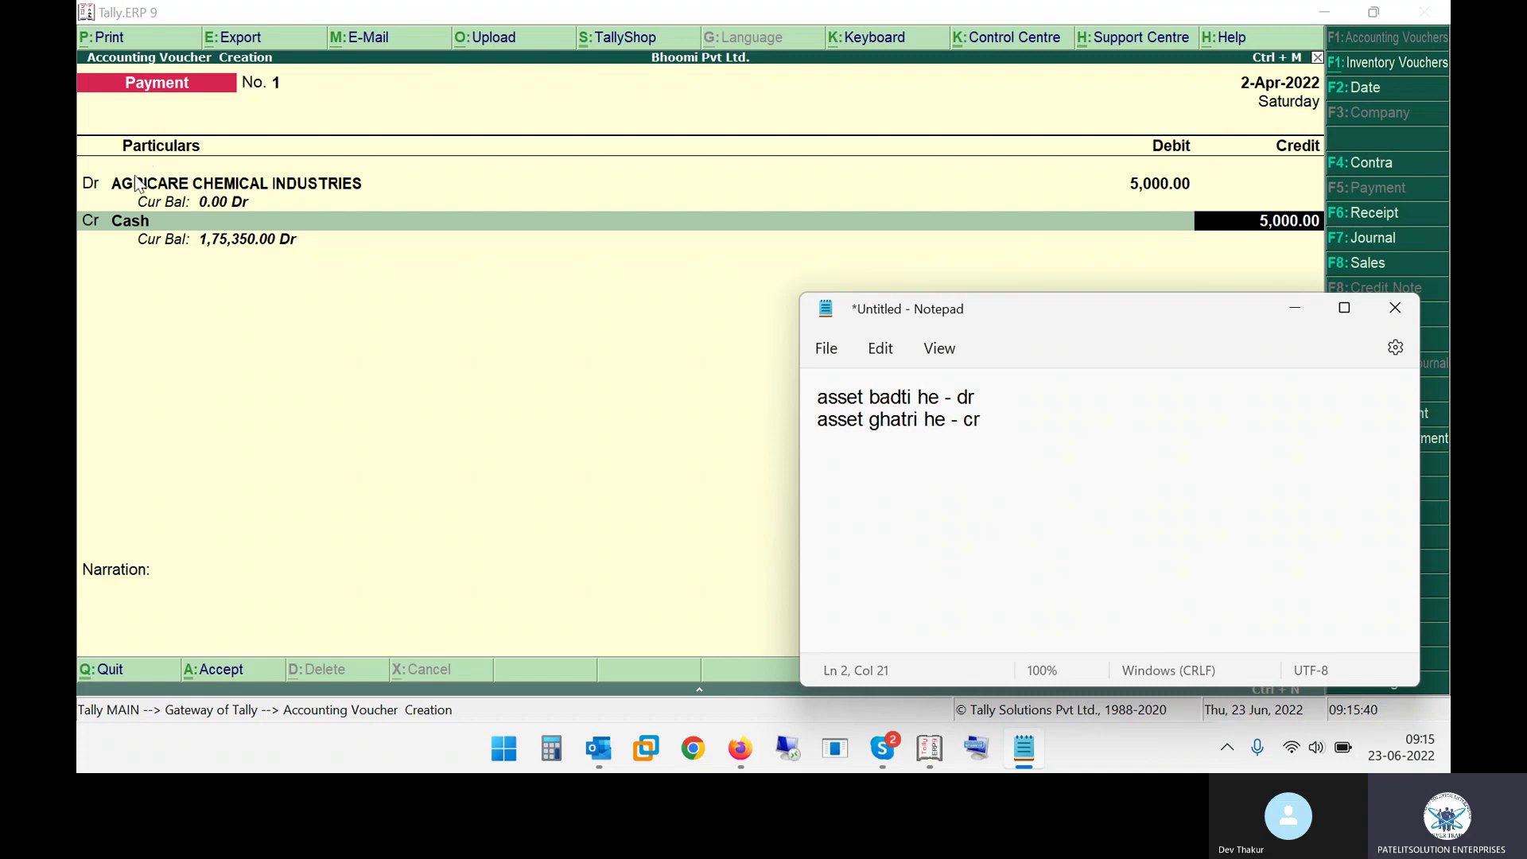
# Minimize Notepad and accept the 5,000 credit amount for Cash in the Tally.ERP 9 payment voucher.
pyautogui.click(1289, 311)
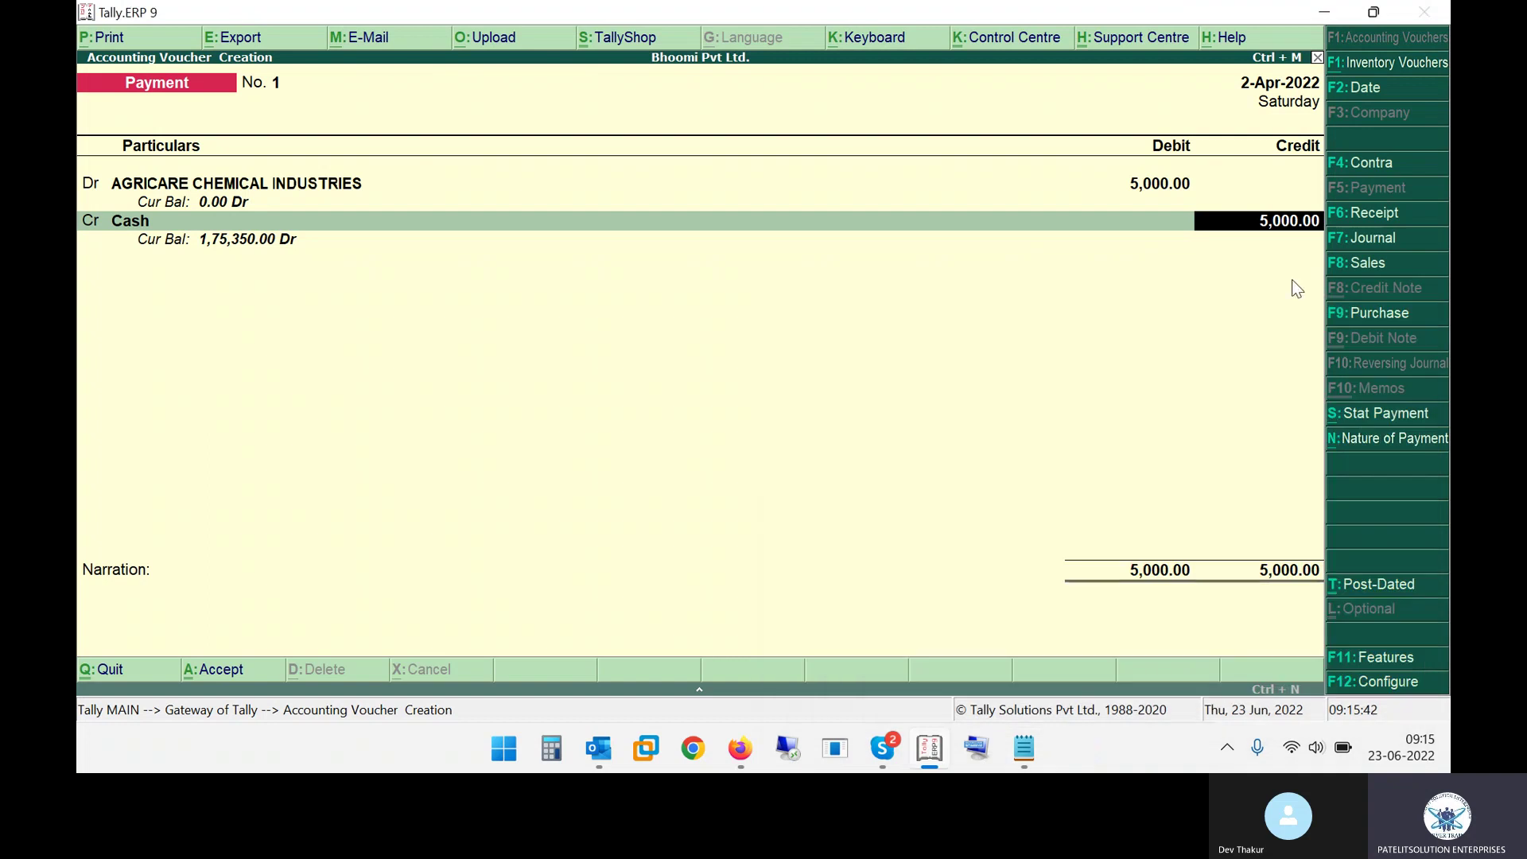
pyautogui.press('Return')
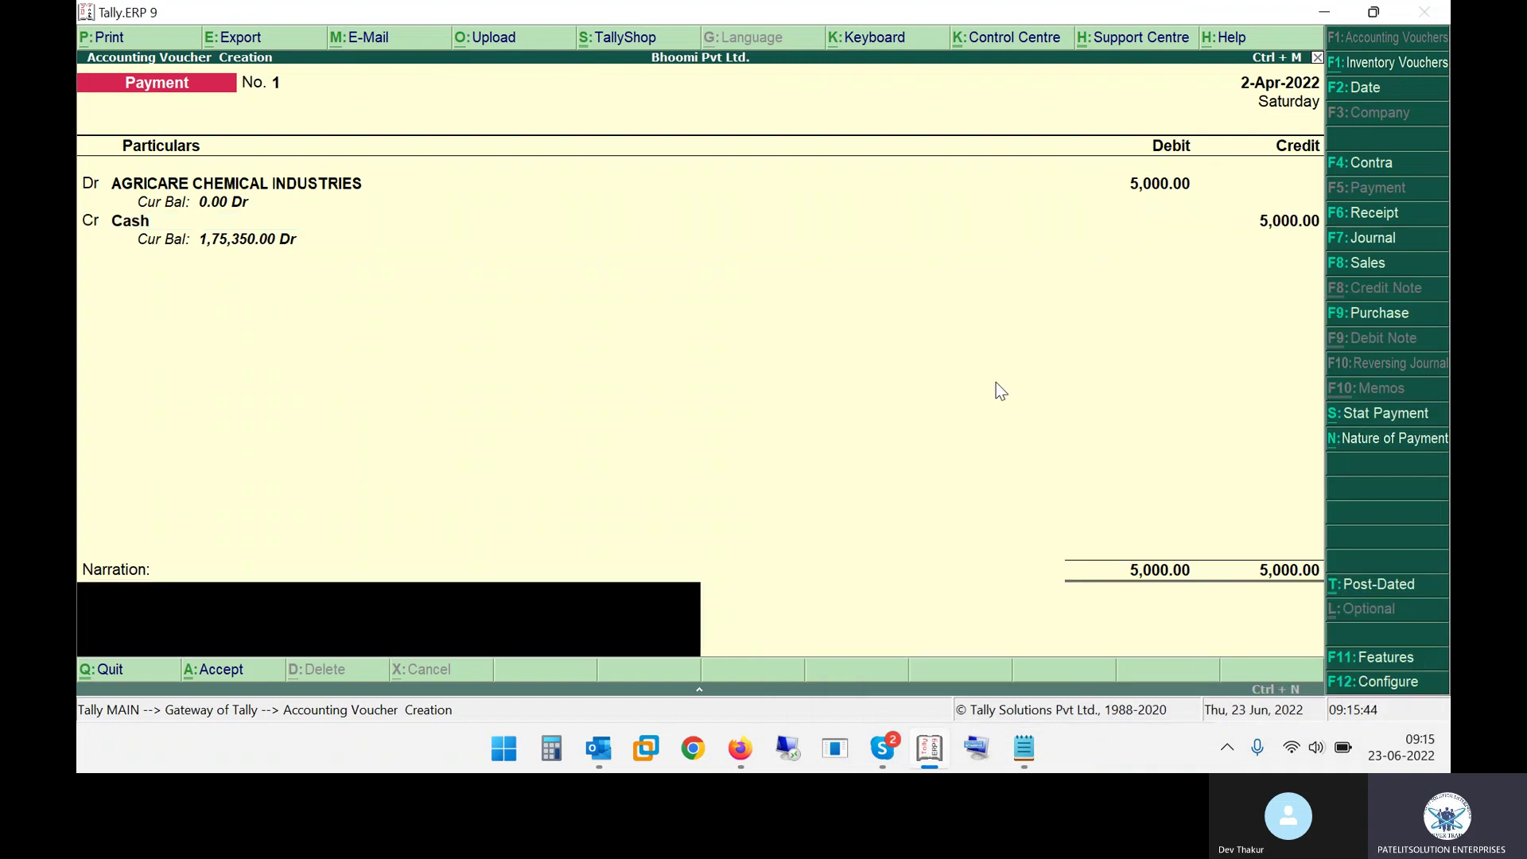
# Save the Agricare Chemical payment voucher without a narration, and switch briefly to the Receipt voucher and back to Payment.
pyautogui.press('Return')
pyautogui.press('Return')
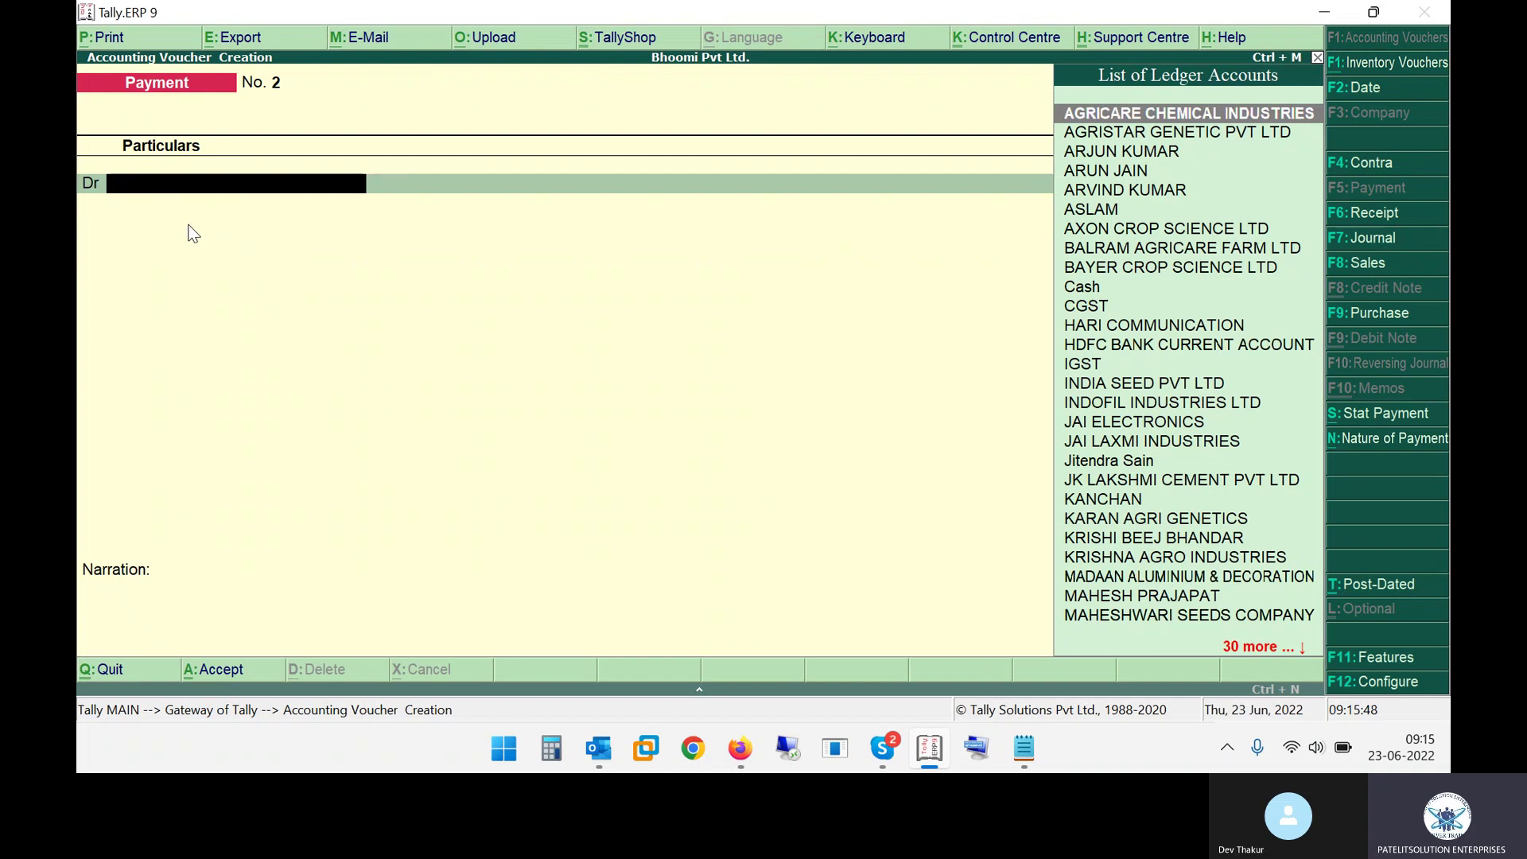
pyautogui.press('F6')
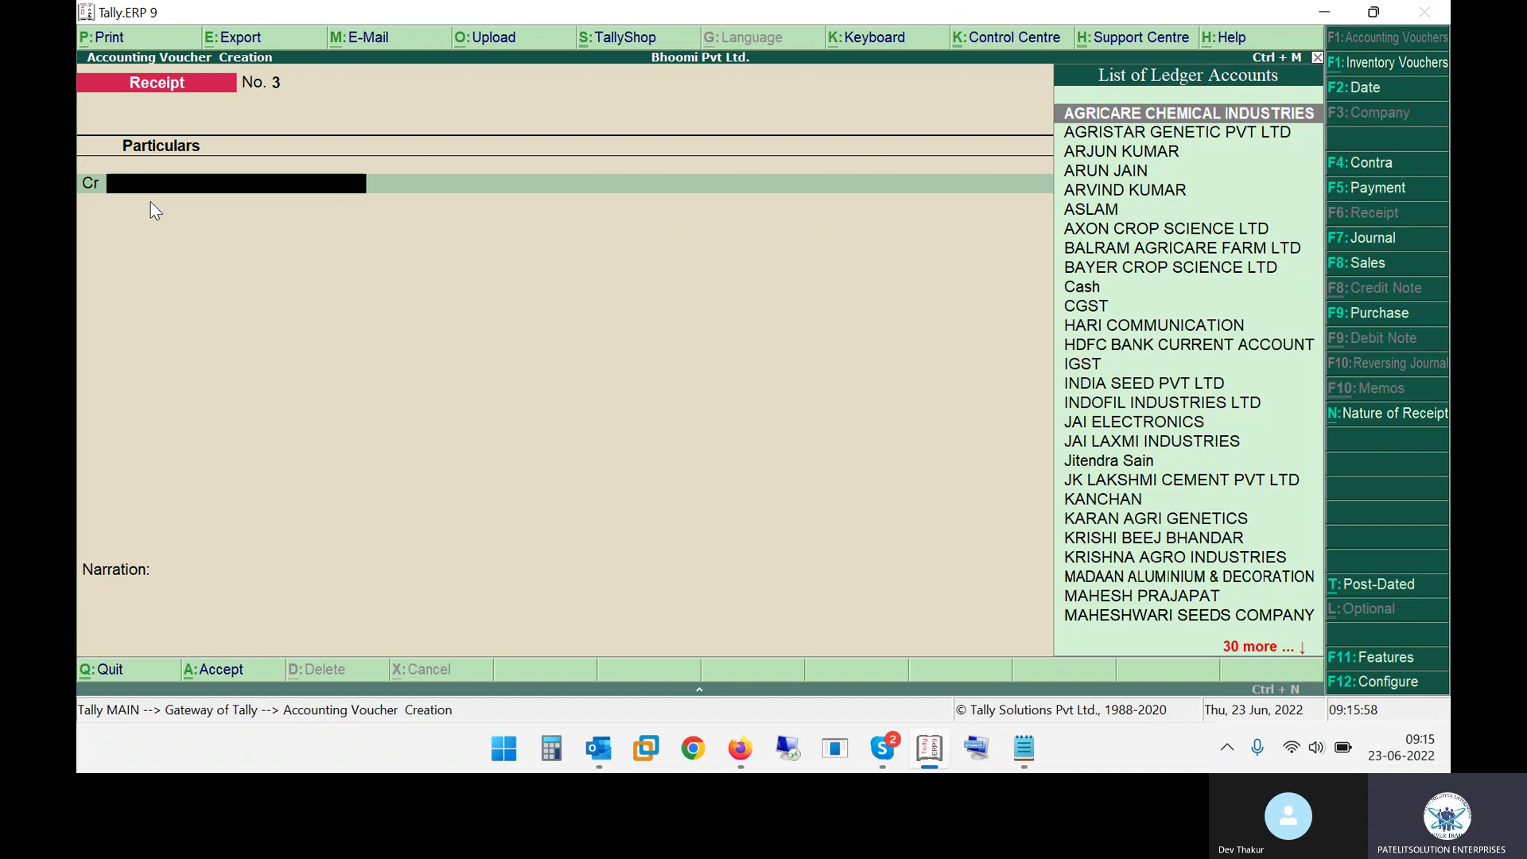
pyautogui.press('F5')
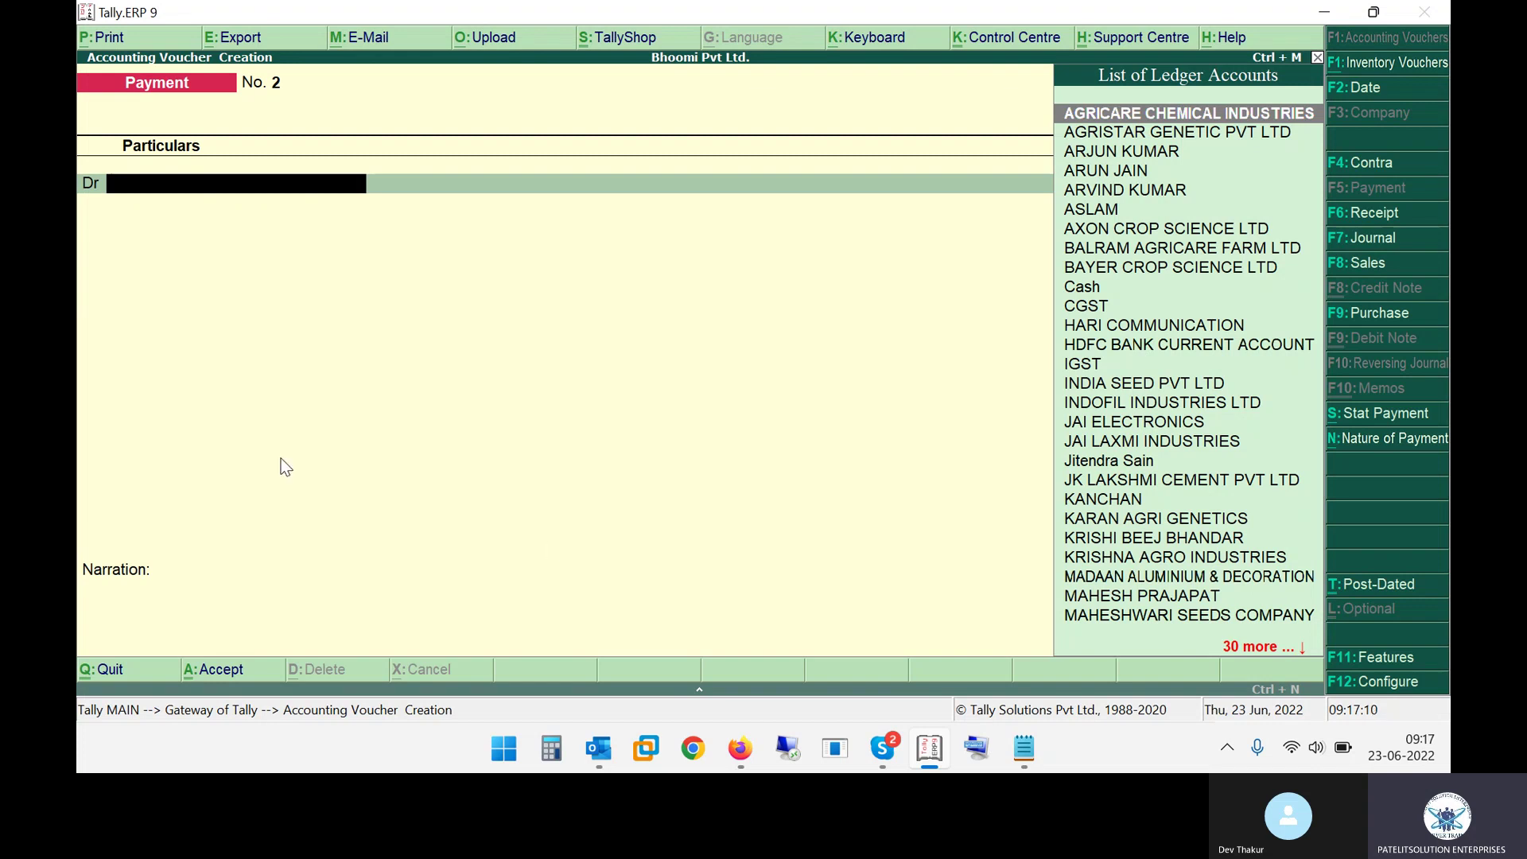
# Look up the Agristar Genetic entry's amount and payment mode in the practice notes, and return to the payment voucher.
pyautogui.hotkey('alt', 'Tab')
pyautogui.hotkey('alt', 'Tab')
pyautogui.moveTo(377, 367); pyautogui.dragTo(512, 374)
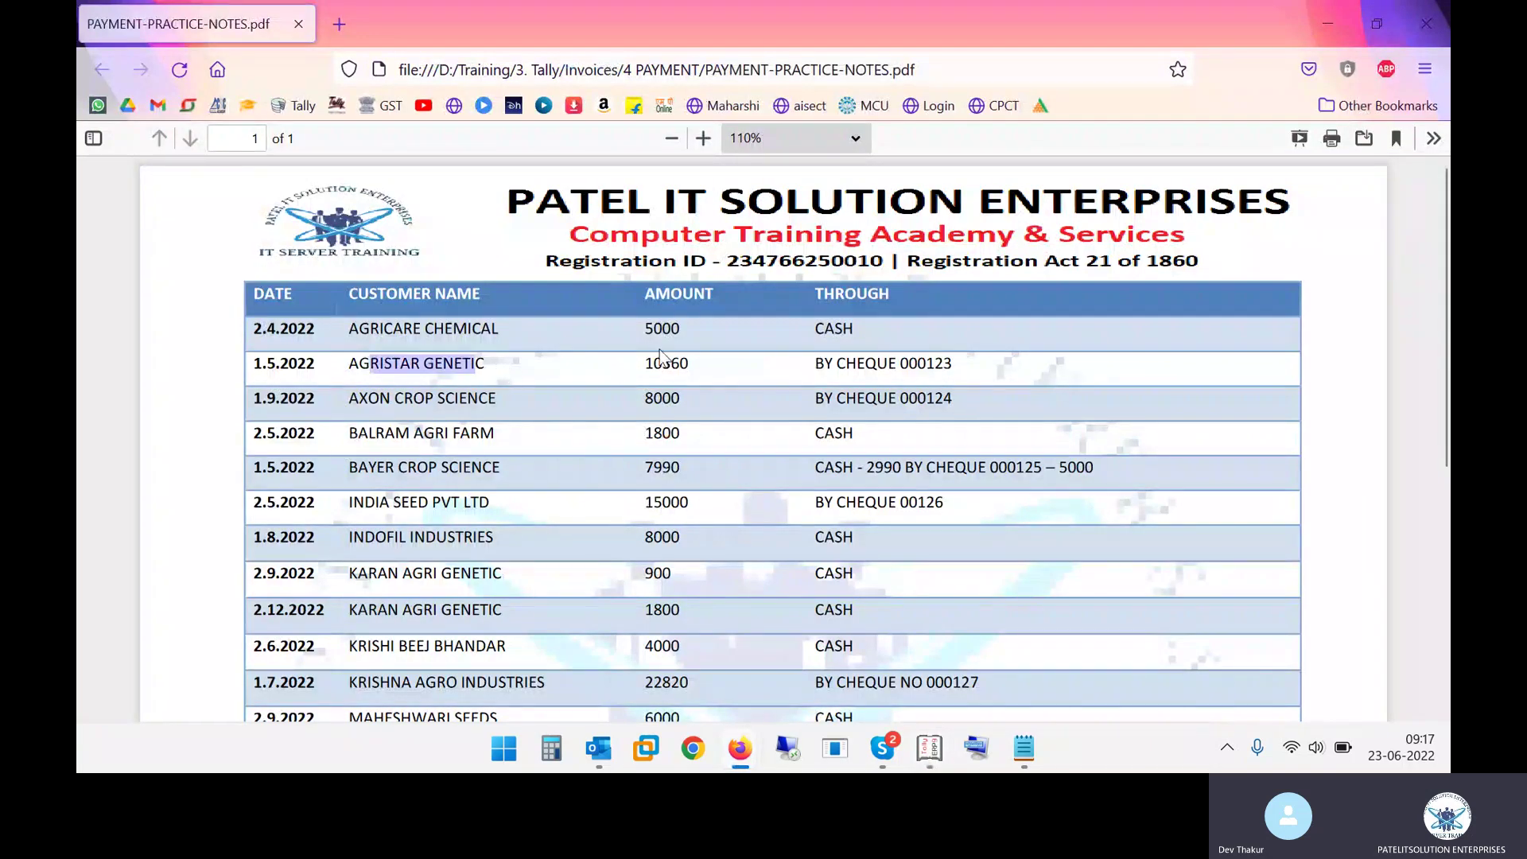
pyautogui.moveTo(652, 362); pyautogui.dragTo(694, 363)
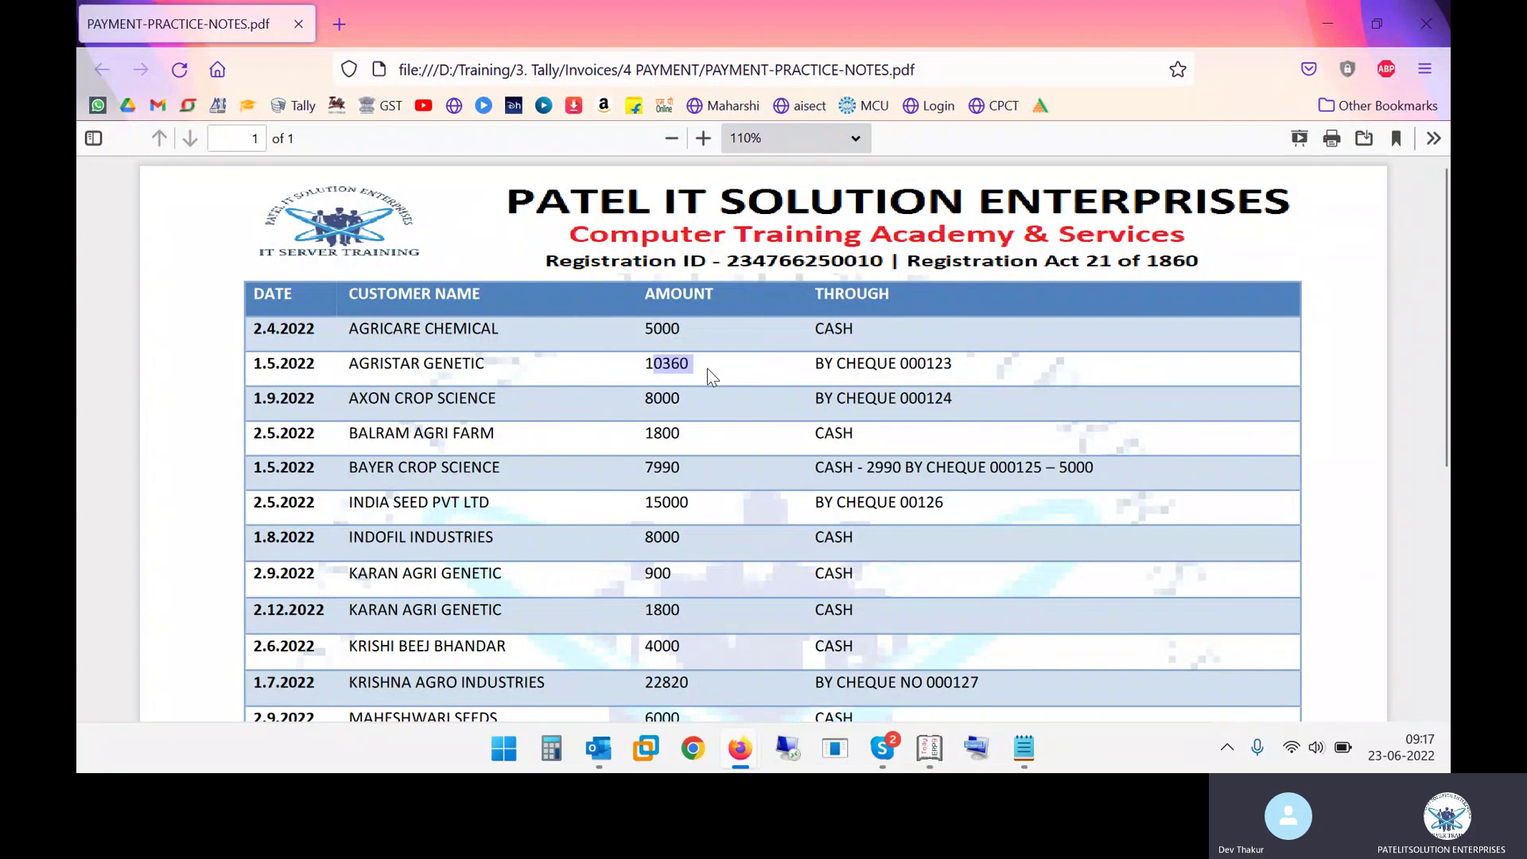
pyautogui.moveTo(917, 363); pyautogui.dragTo(953, 364)
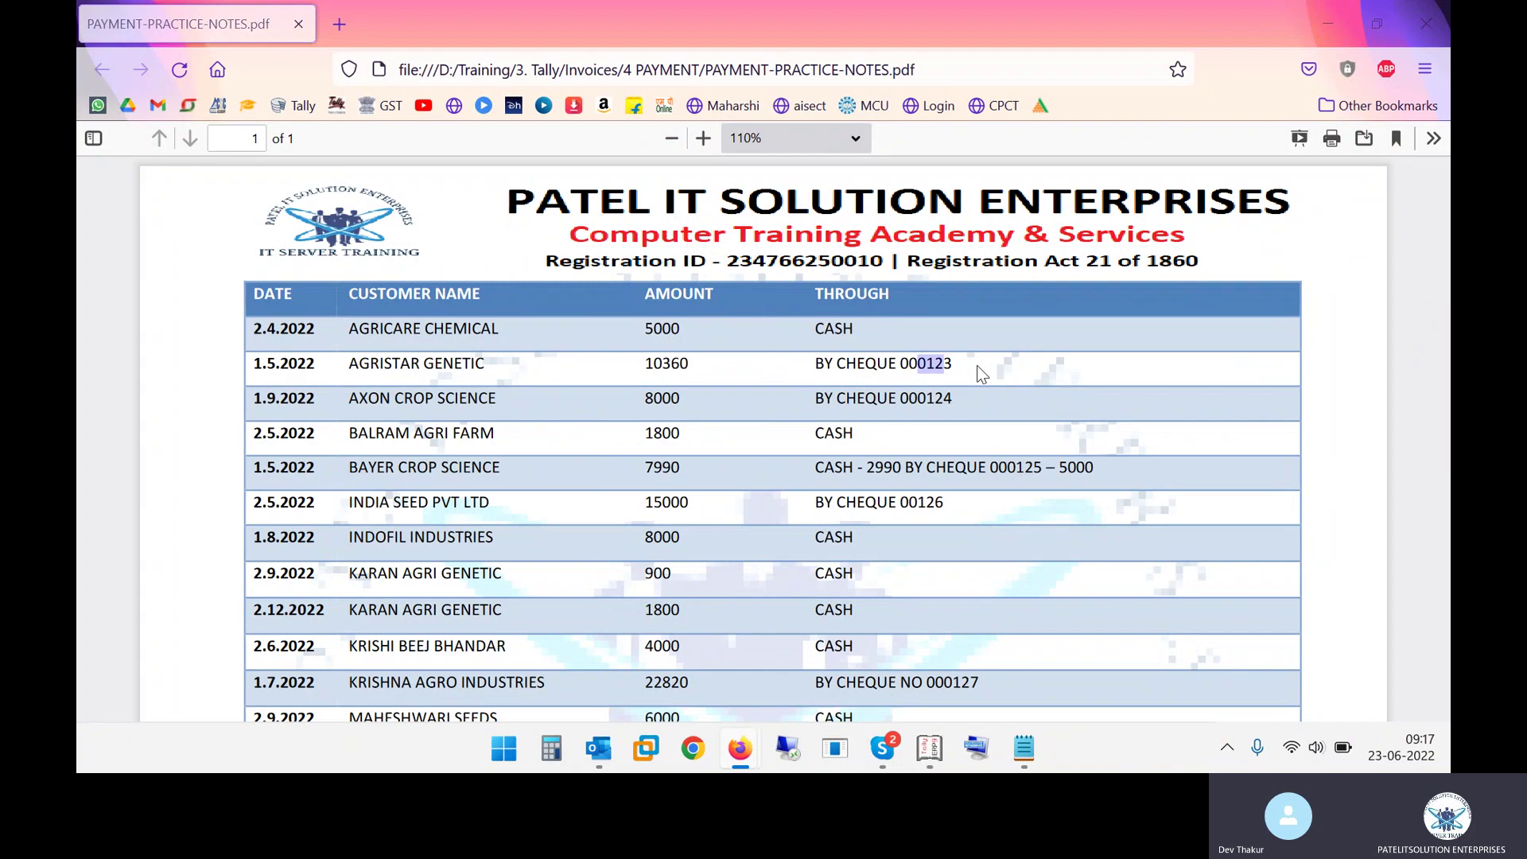
pyautogui.hotkey('alt', 'Tab')
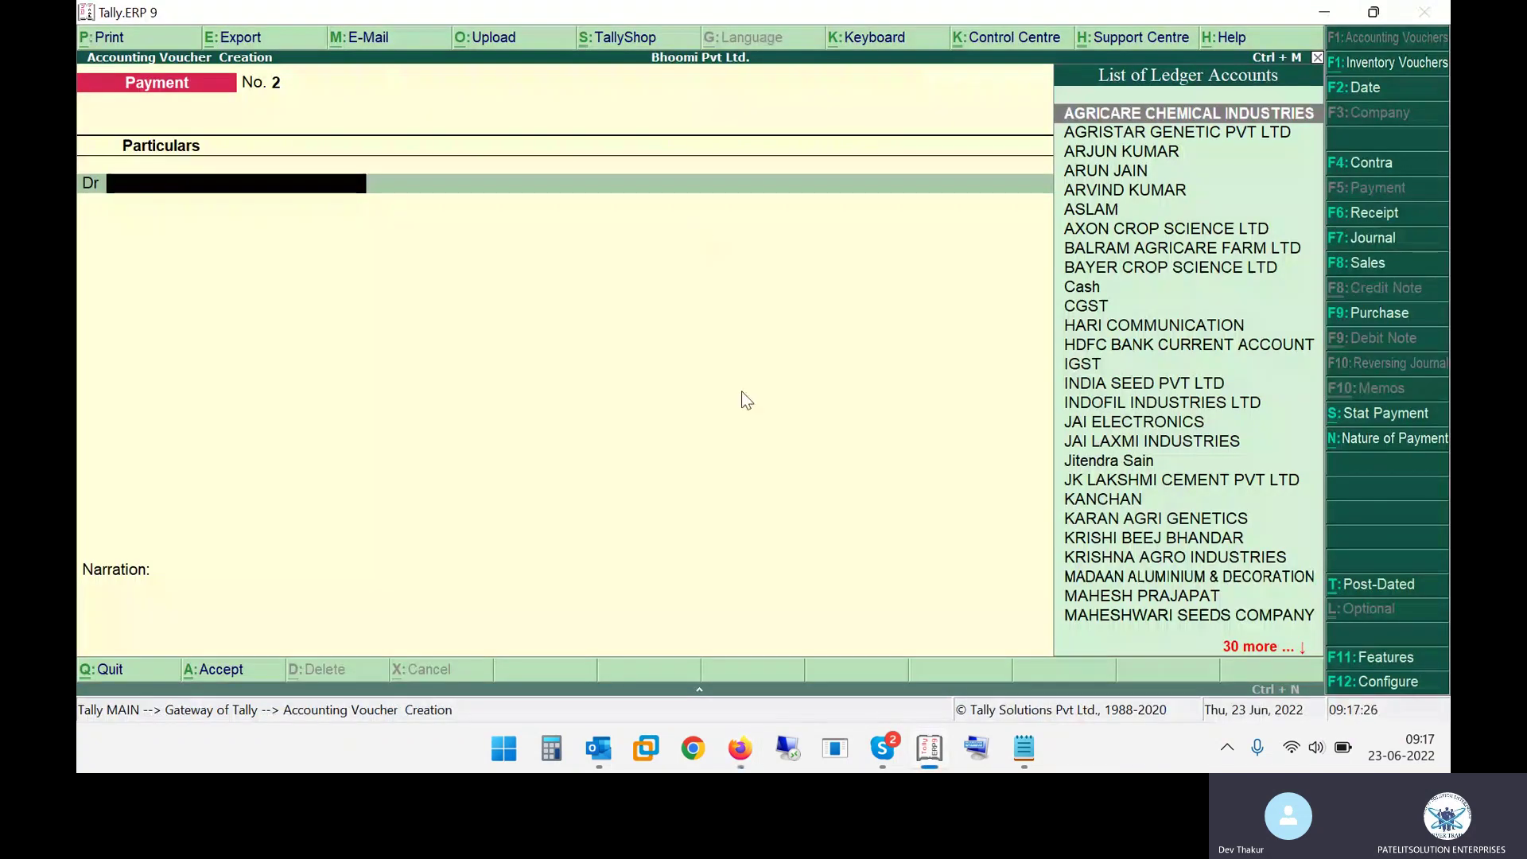
# Recheck the customer name in the notes and set AGRISTAR GENETIC PVT LTD as the voucher's debit ledger.
pyautogui.hotkey('alt', 'Tab')
pyautogui.moveTo(350, 367); pyautogui.dragTo(486, 368)
pyautogui.hotkey('alt', 'Tab')
pyautogui.write('Agri')
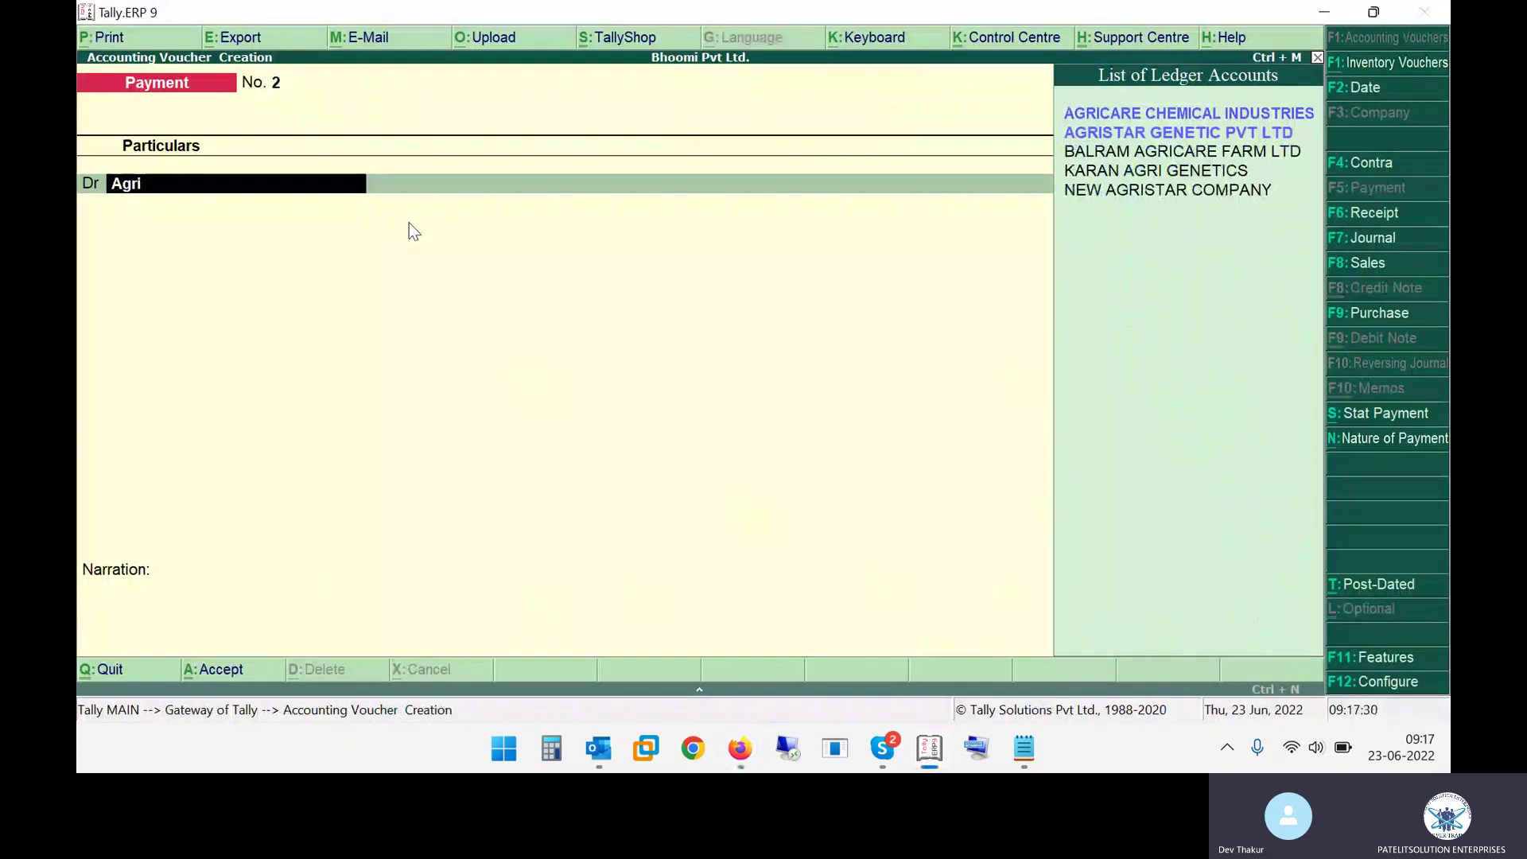
pyautogui.press('Down')
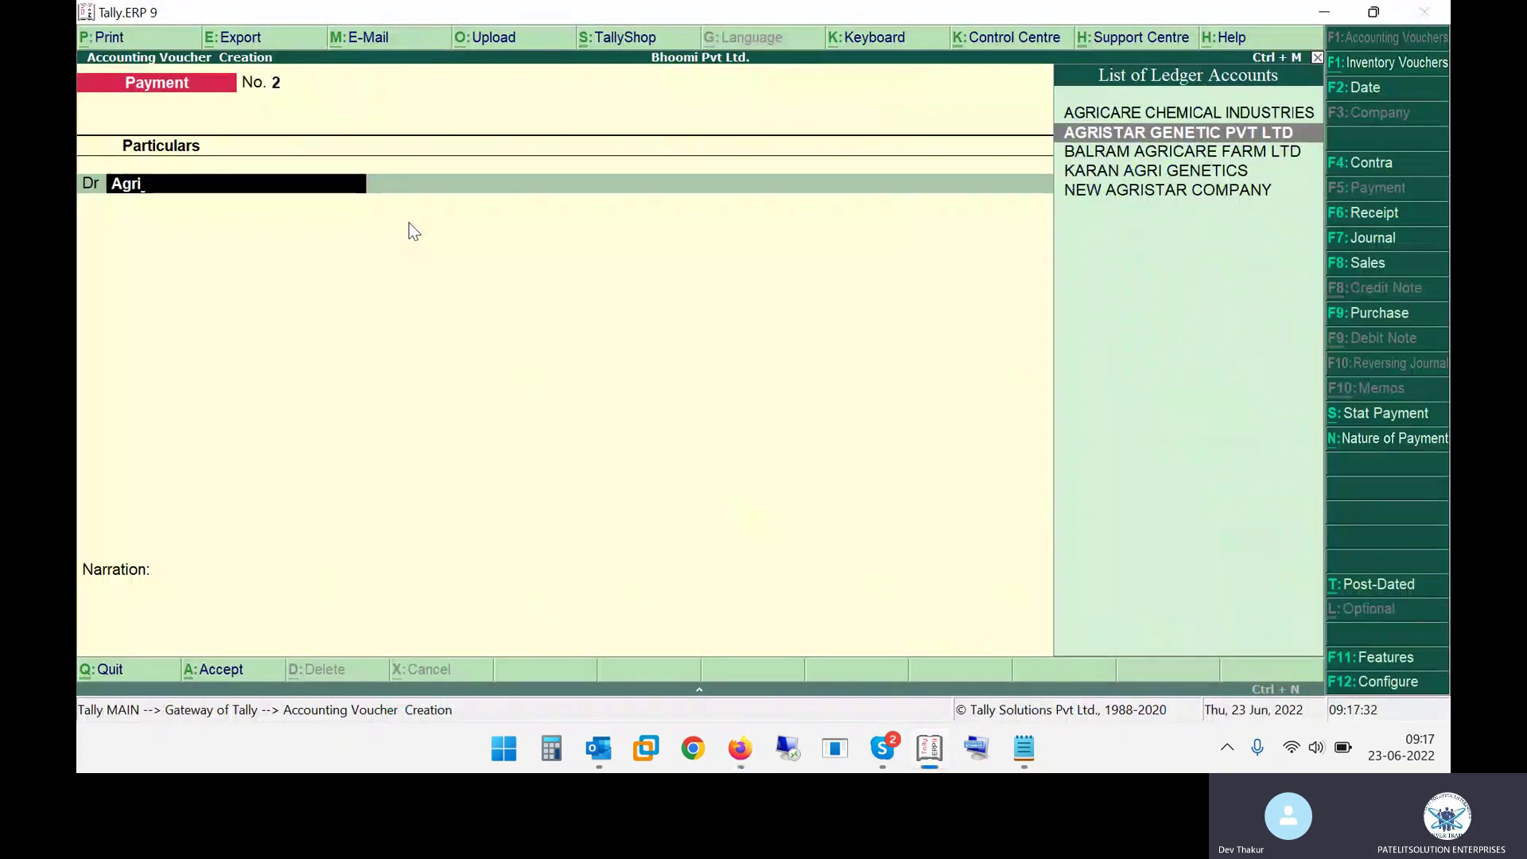
pyautogui.press('Return')
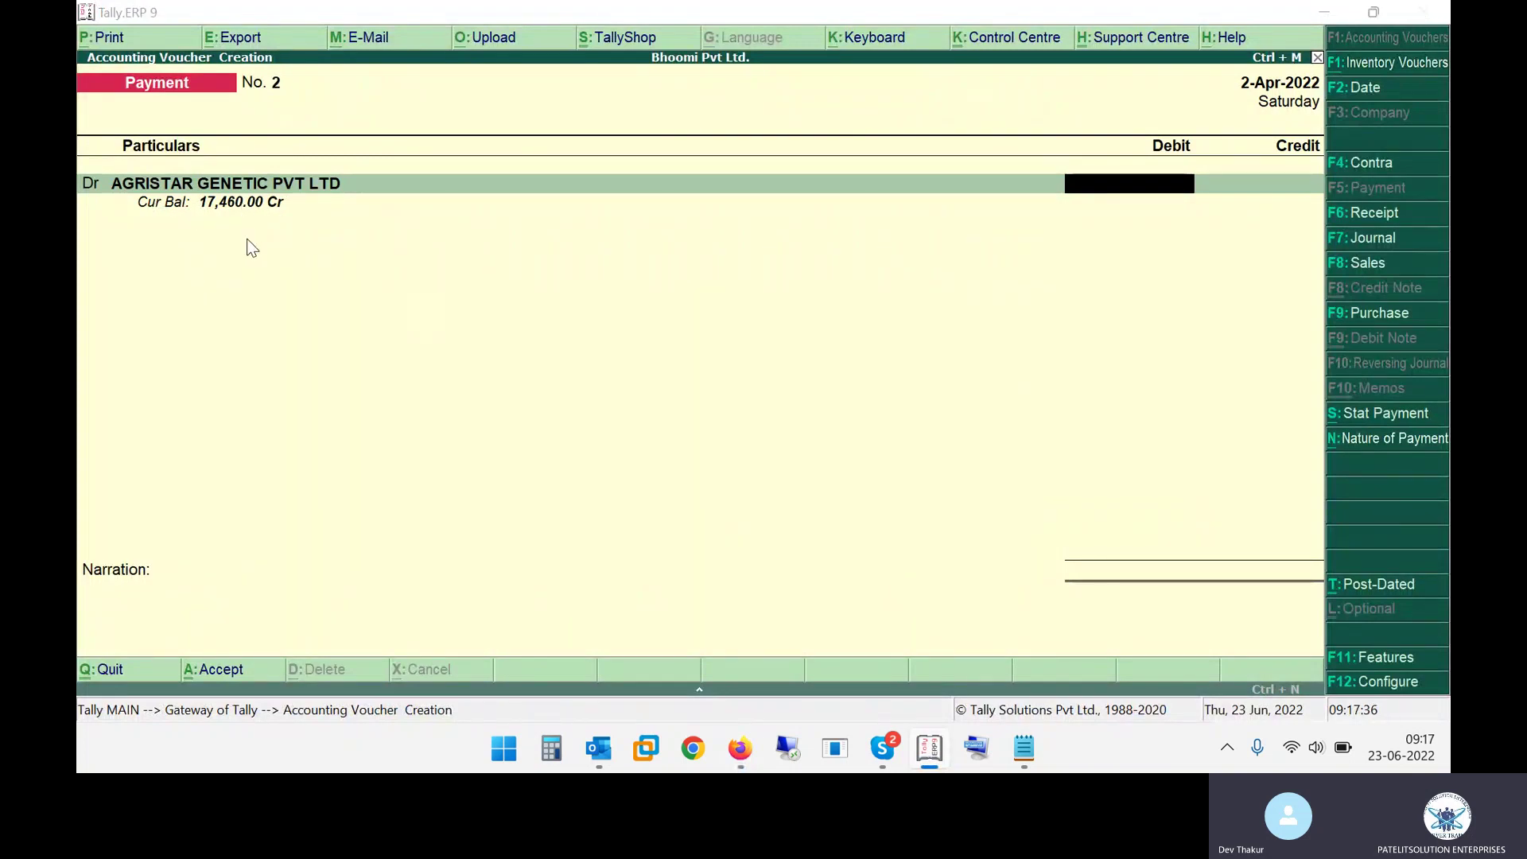
# Check the Agristar Genetic amount in the notes and enter a debit of 10,360 in the voucher.
pyautogui.hotkey('alt', 'Tab')
pyautogui.moveTo(644, 363); pyautogui.dragTo(691, 371)
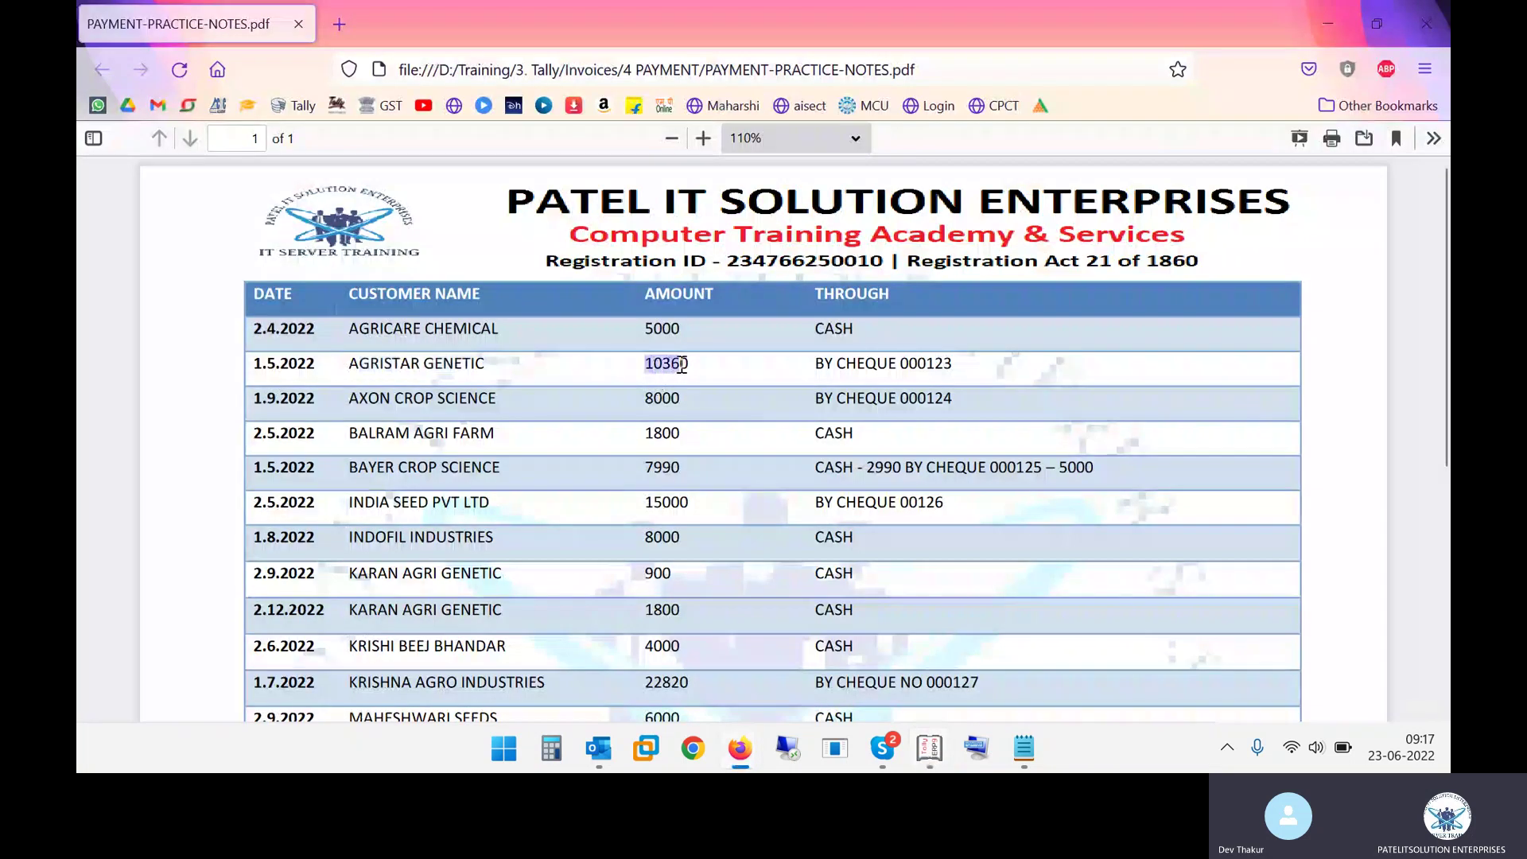
pyautogui.hotkey('alt', 'Tab')
pyautogui.write('10,')
pyautogui.write('360')
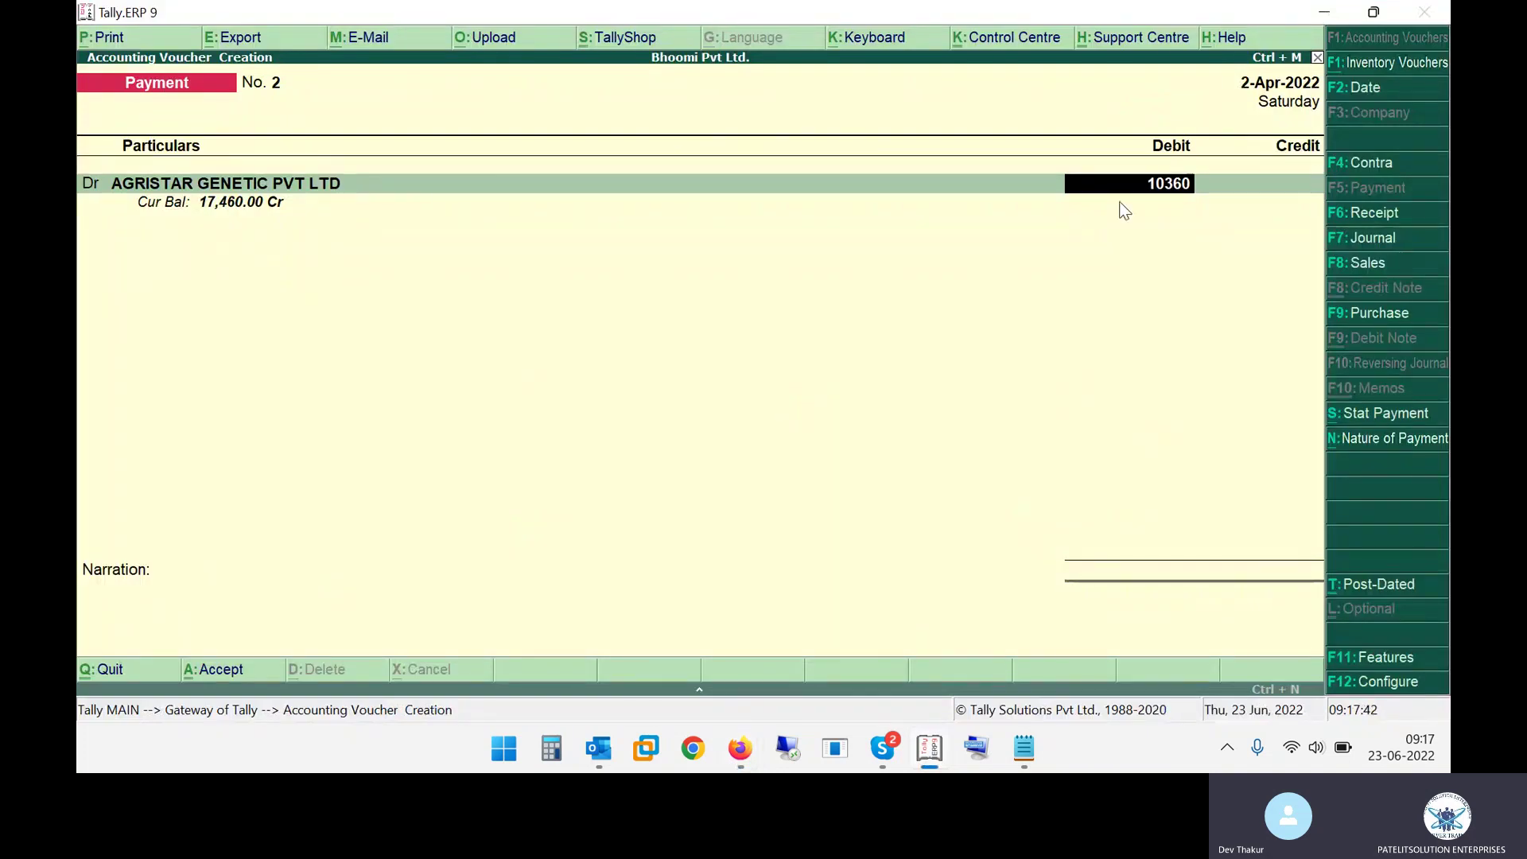
pyautogui.press('Return')
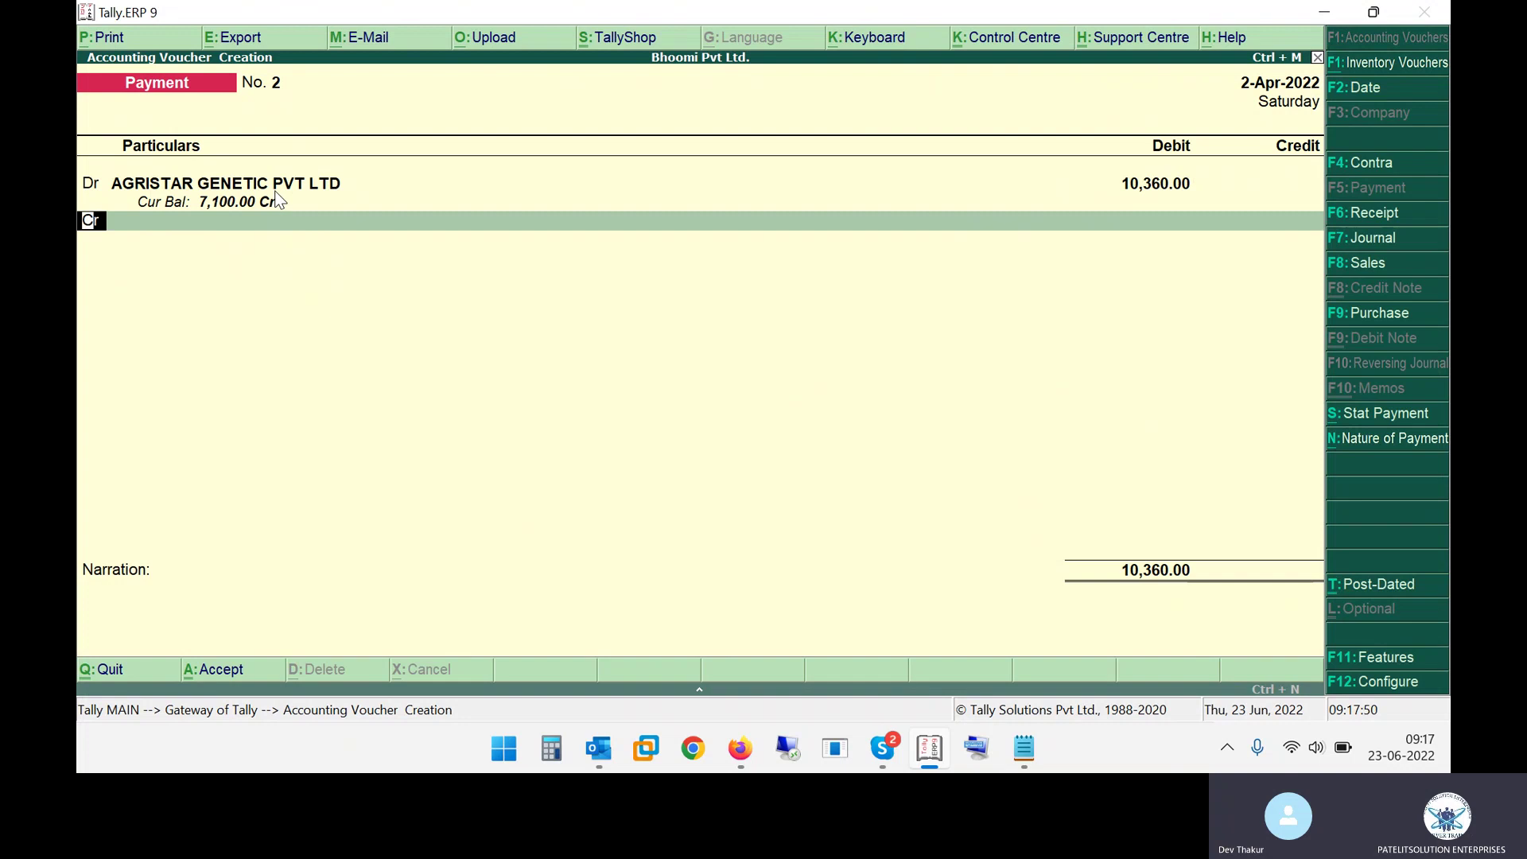
# Check the Agristar Genetic payment mode in the notes and set HDFC BANK CURRENT ACCOUNT as the credit ledger.
pyautogui.hotkey('alt', 'Tab')
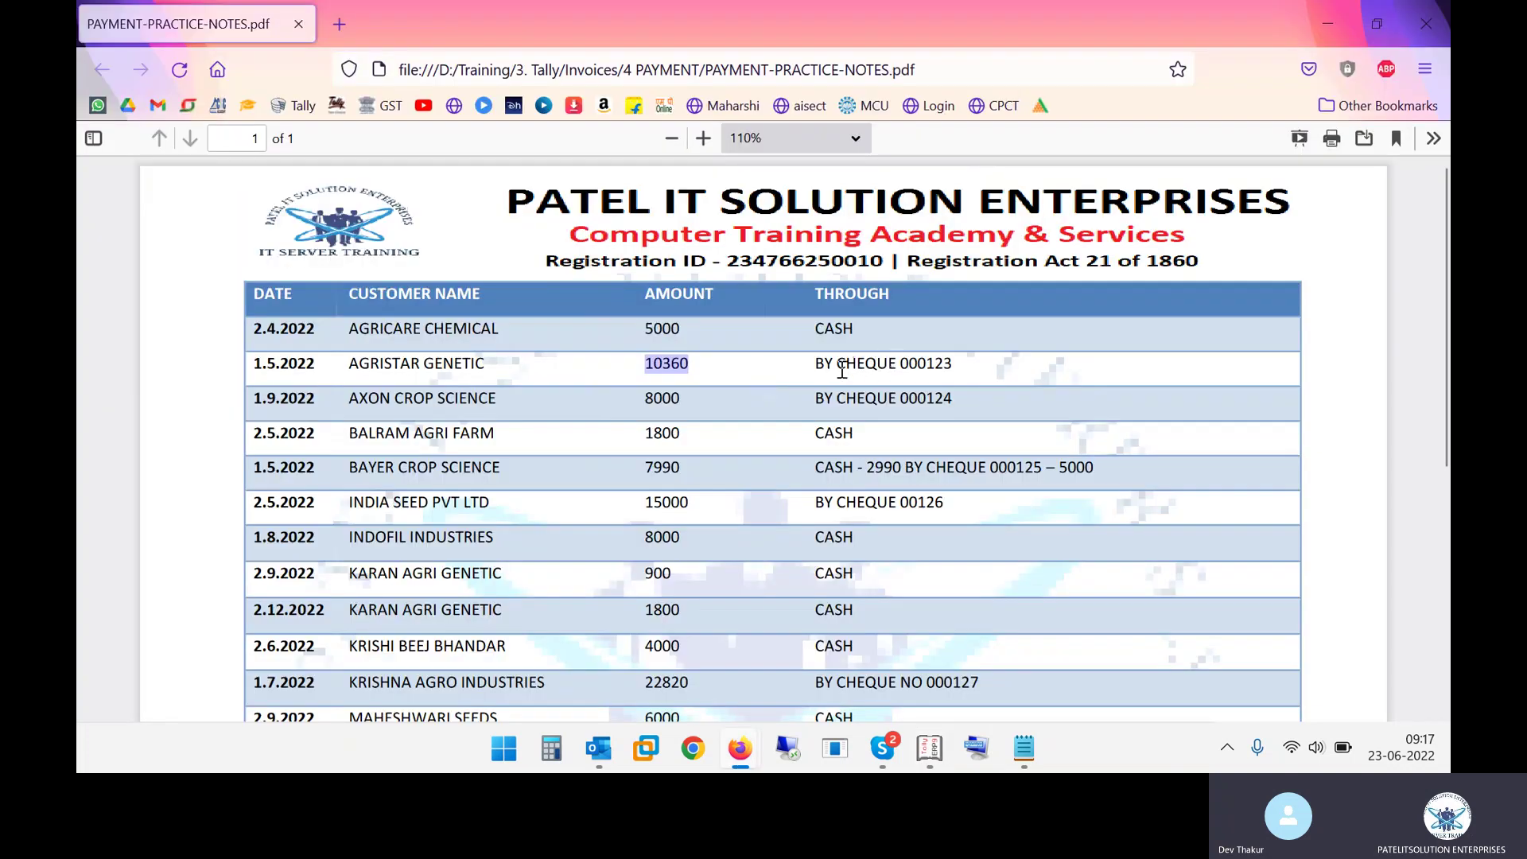
pyautogui.moveTo(836, 363); pyautogui.dragTo(935, 364)
pyautogui.hotkey('alt', 'Tab')
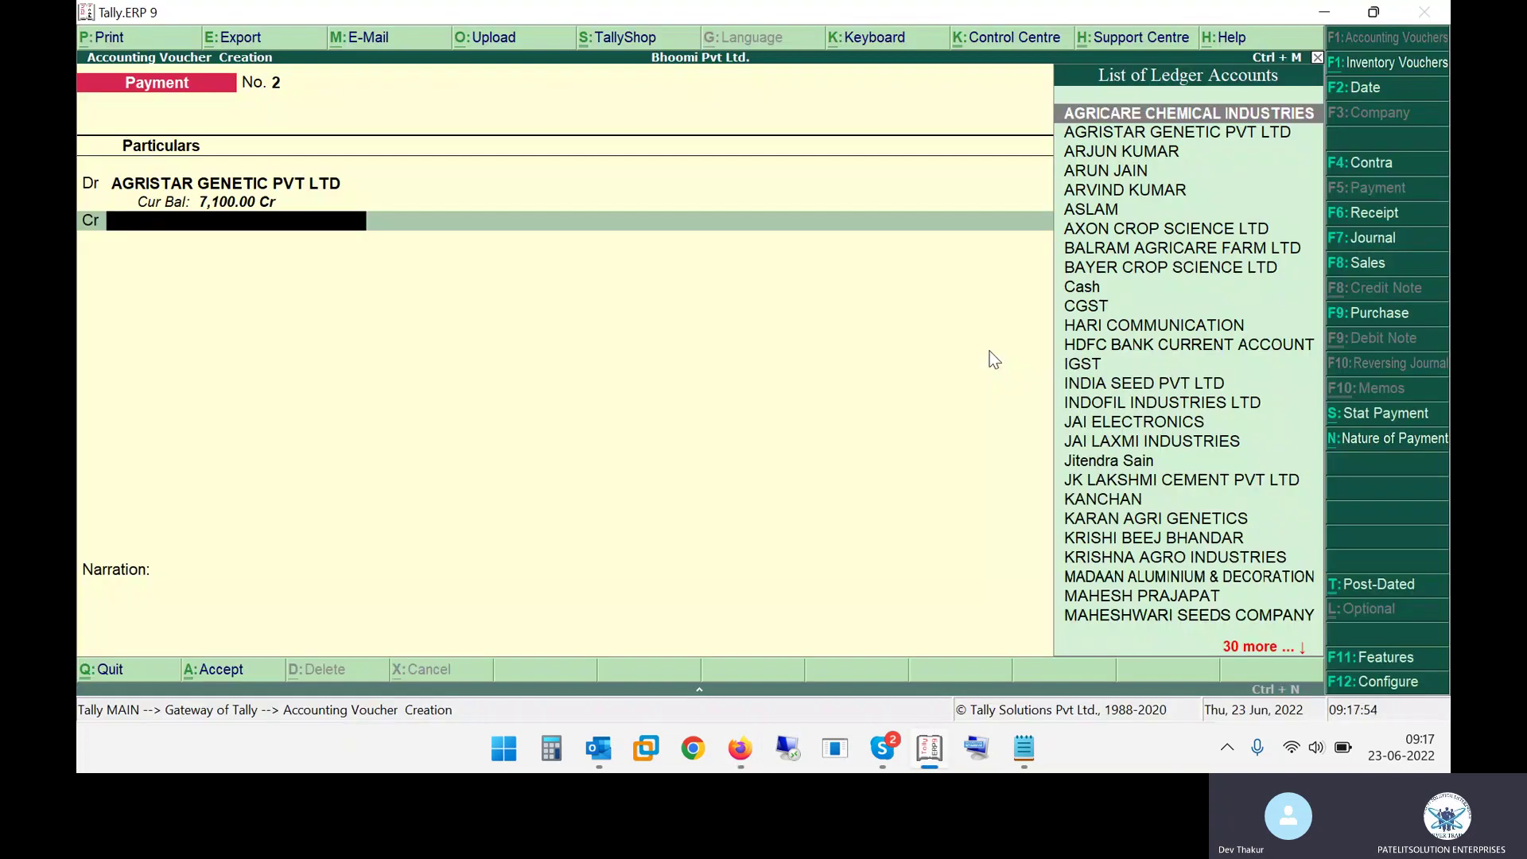
pyautogui.write('Hd')
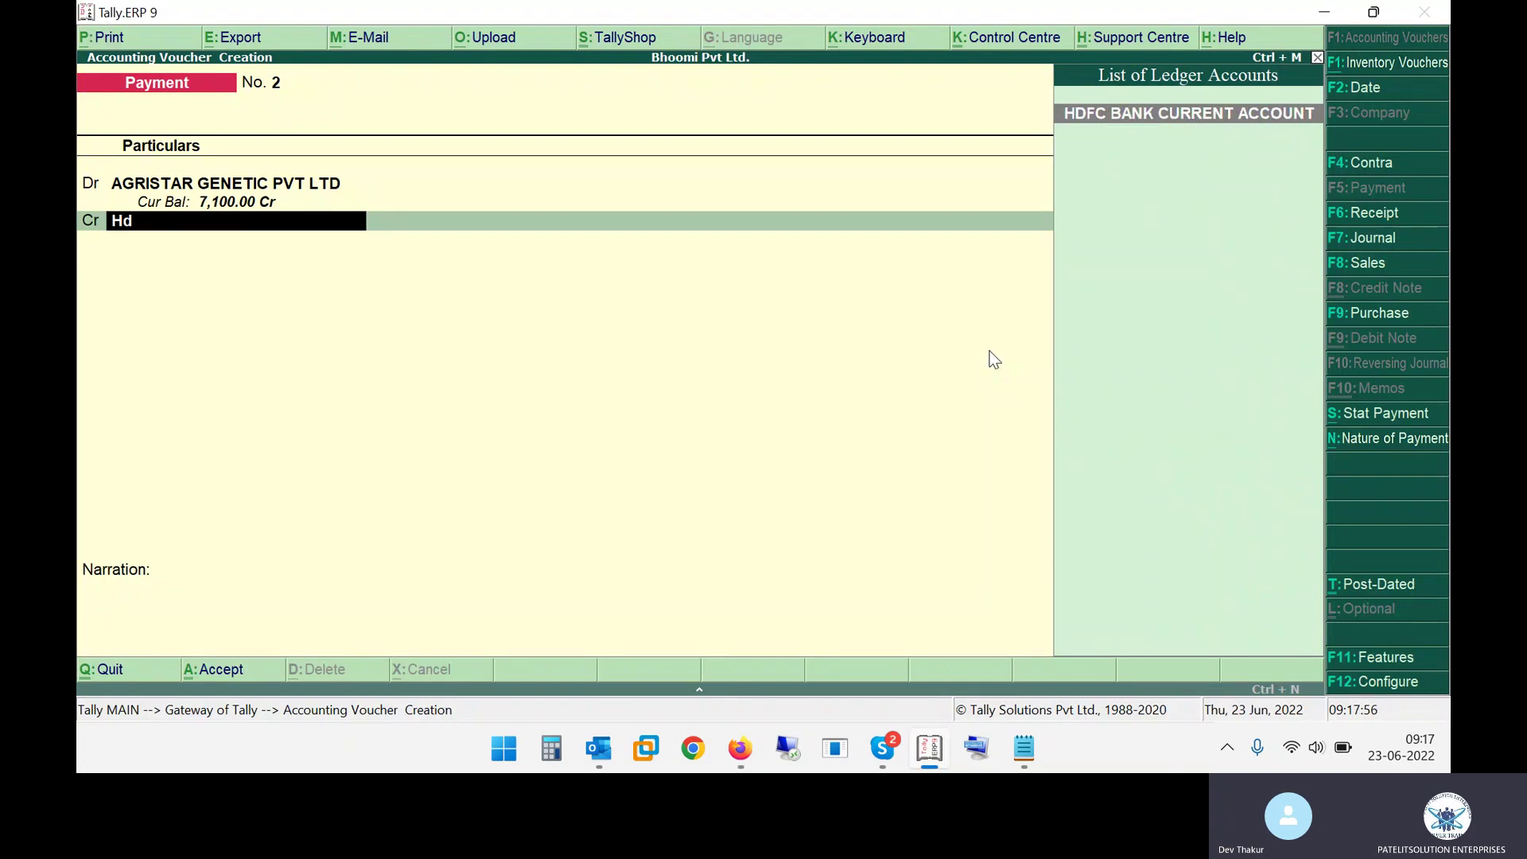
pyautogui.press('Return')
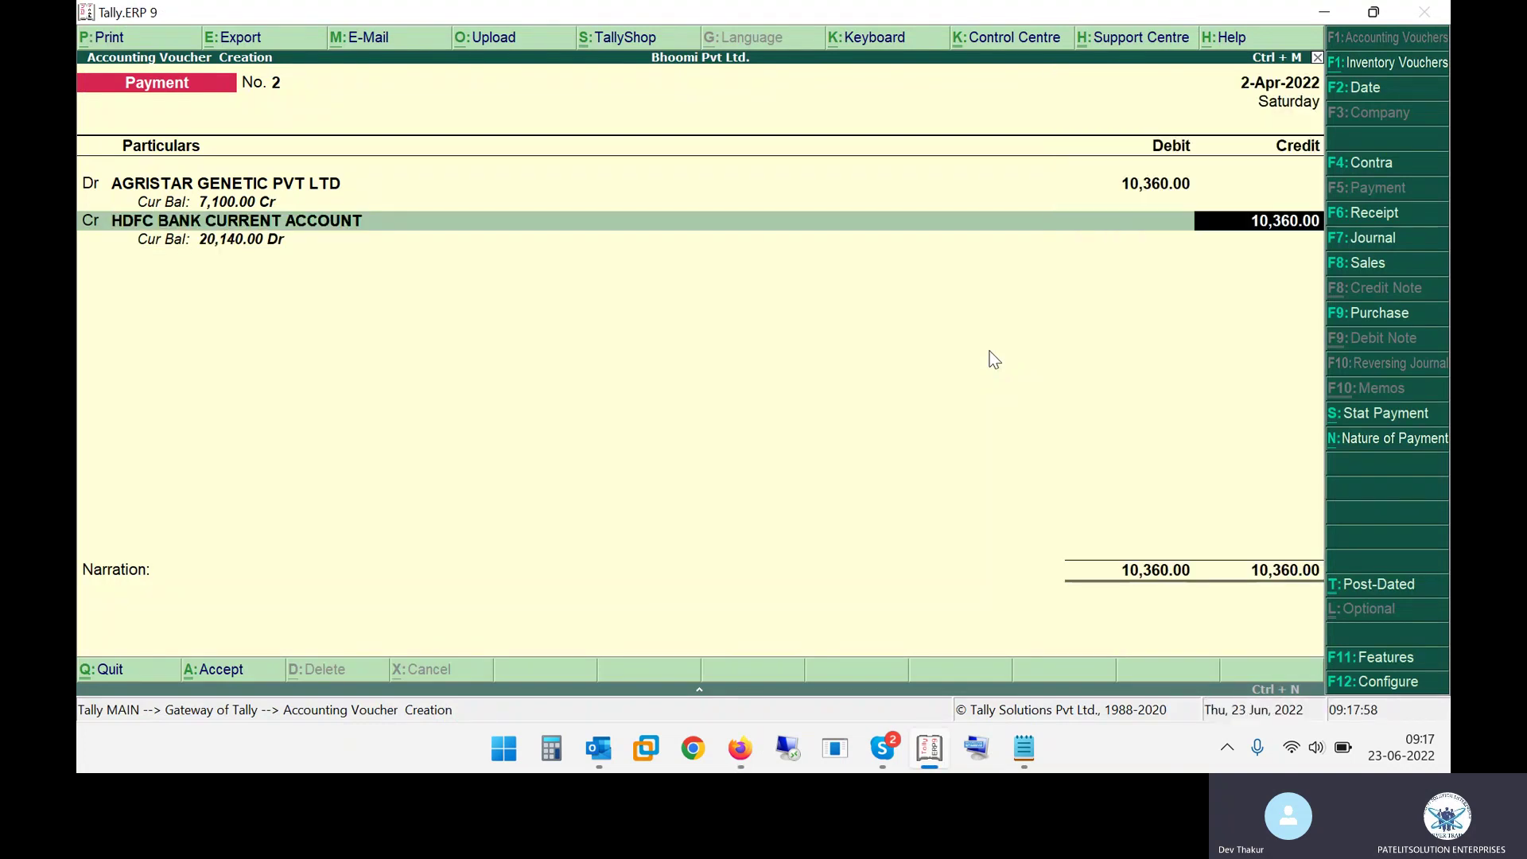
# Accept the 10,360 credit amount and save the Agristar Genetic payment voucher without a narration.
pyautogui.press('Return')
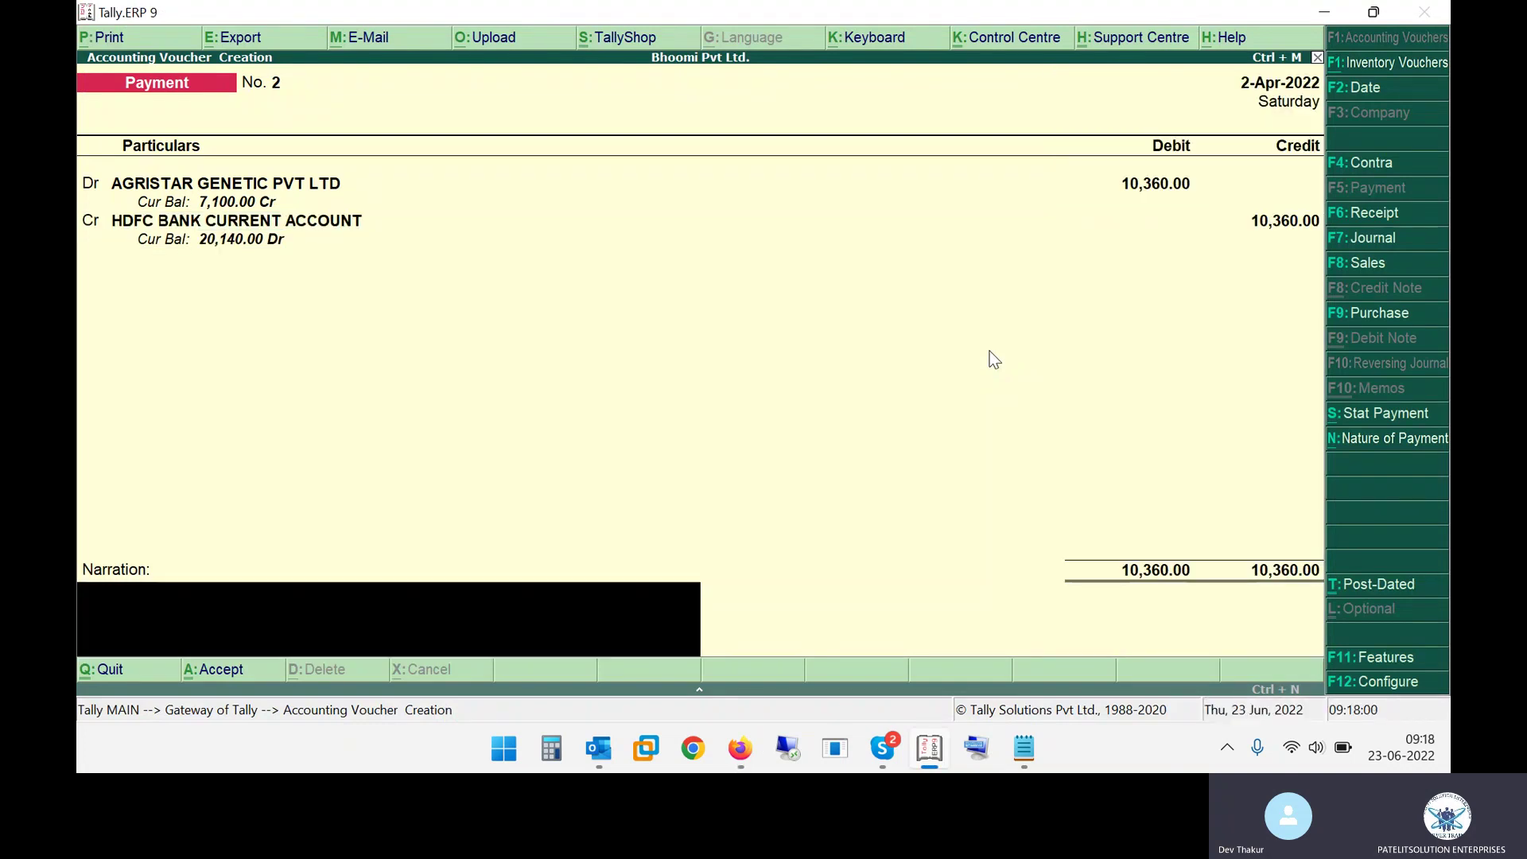
pyautogui.press('Return')
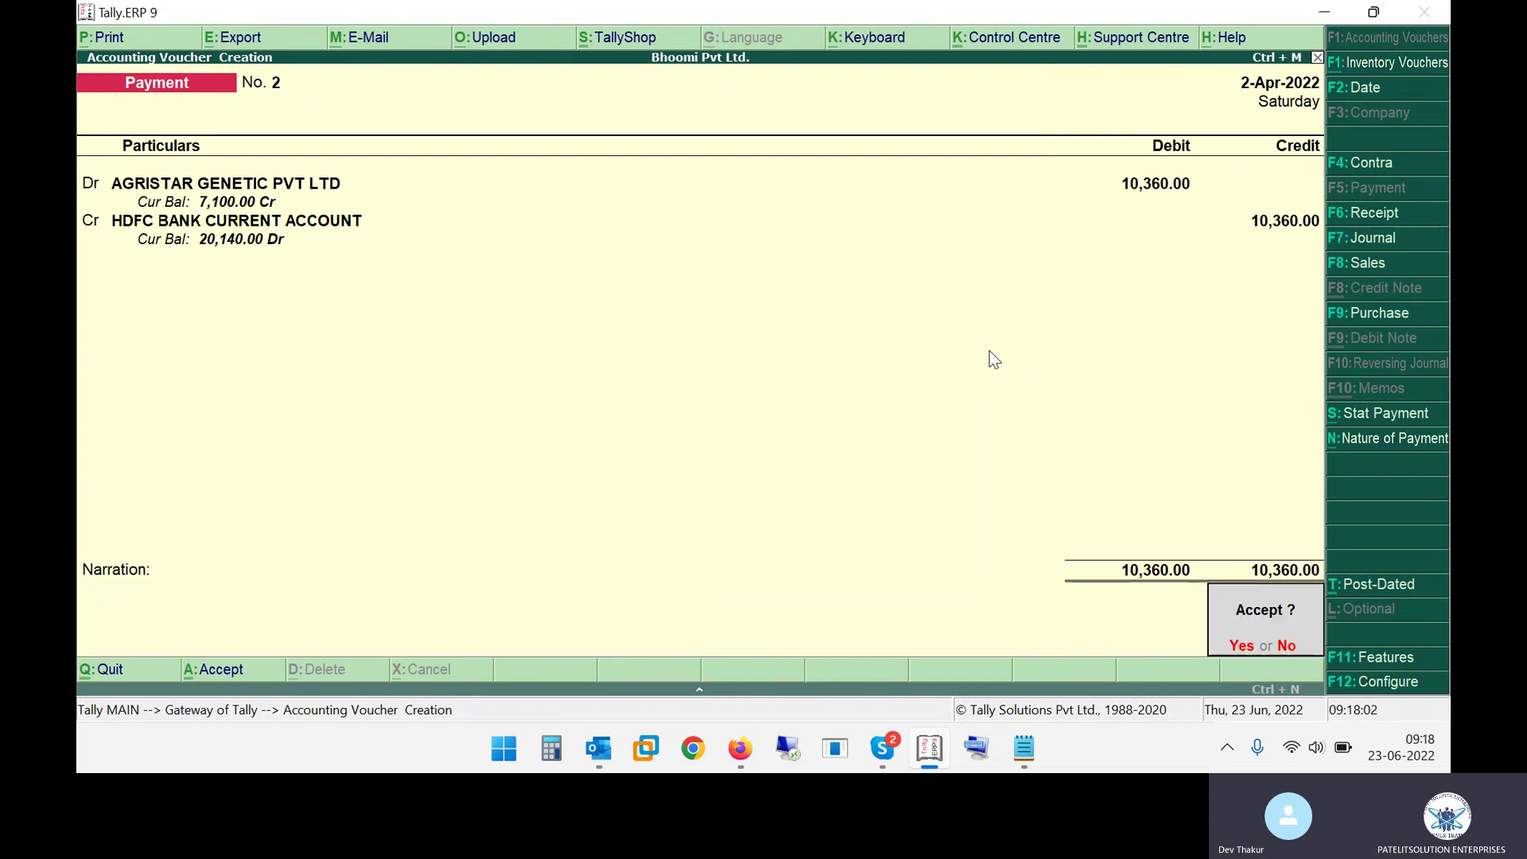
pyautogui.press('Return')
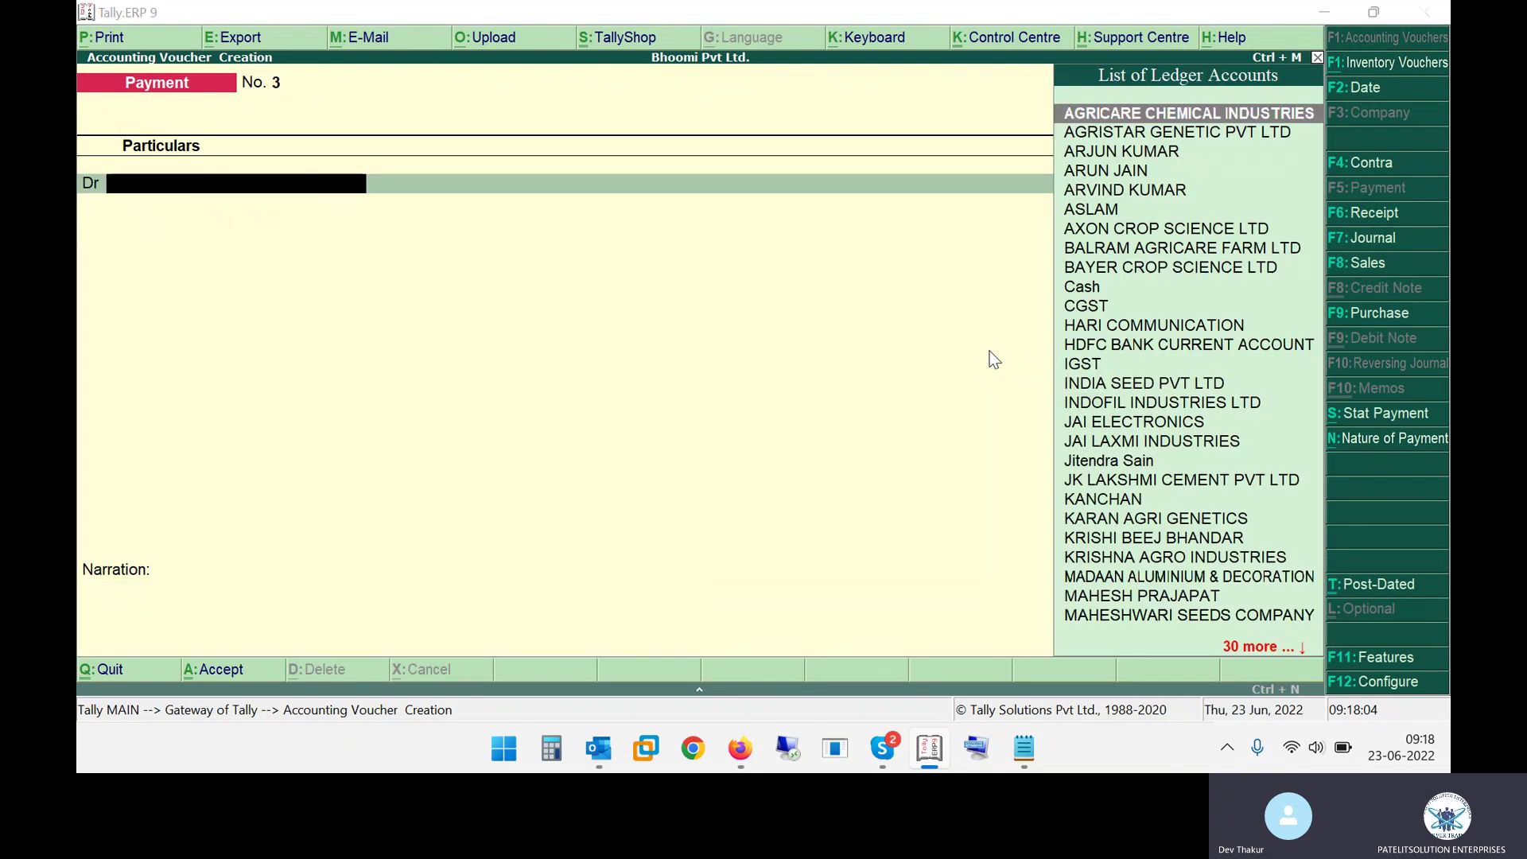
# Examine the following payments in the practice notes, especially the amount and payment mode of the Bayer Crop Science entry.
pyautogui.hotkey('alt', 'Tab')
pyautogui.moveTo(836, 395); pyautogui.dragTo(911, 395)
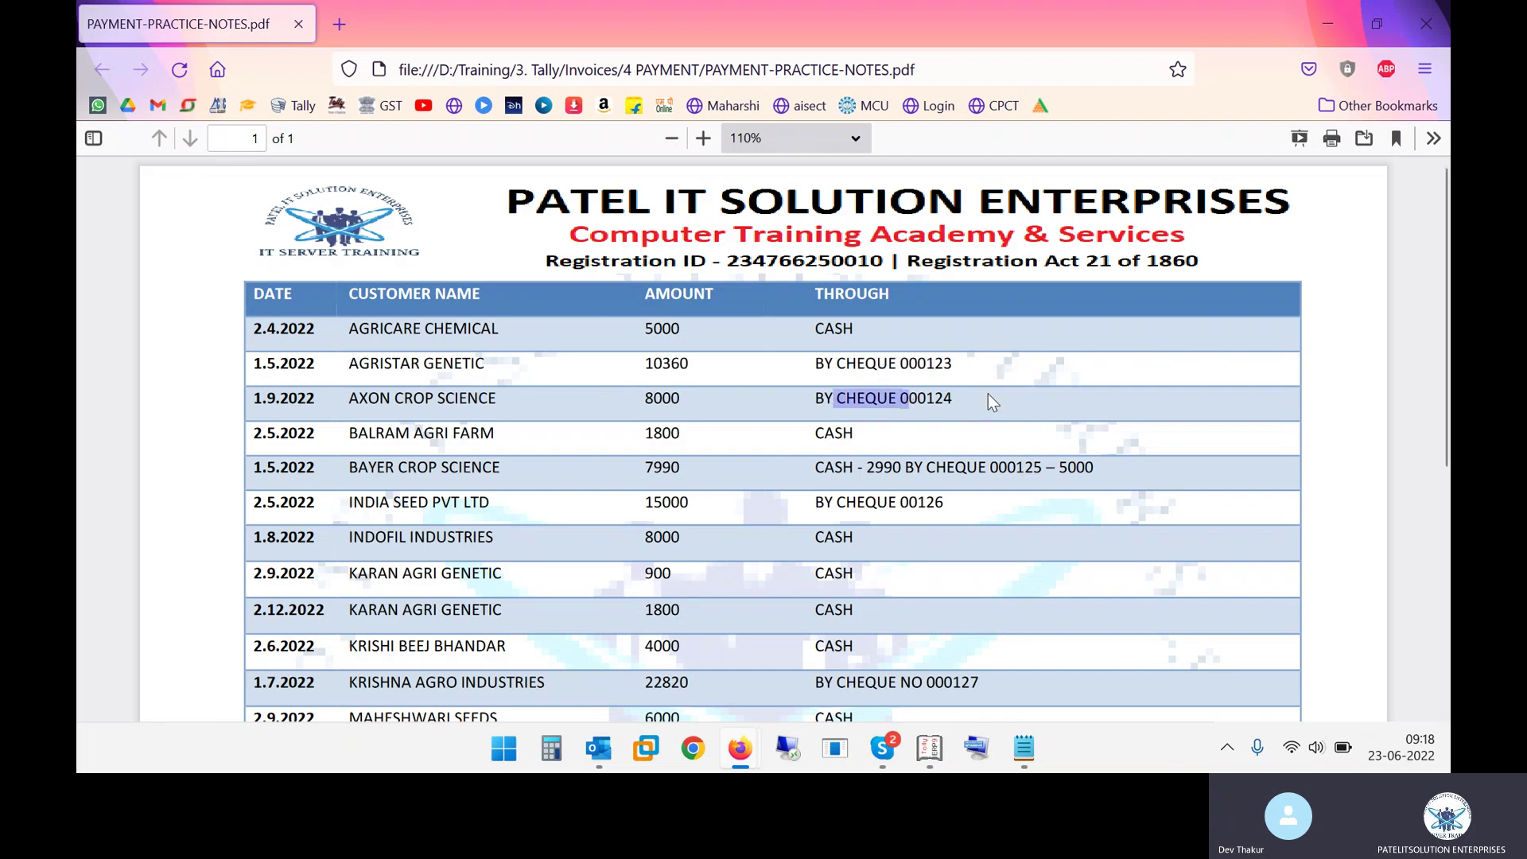
pyautogui.moveTo(654, 434); pyautogui.dragTo(770, 439)
pyautogui.scroll(-2, 770, 439)
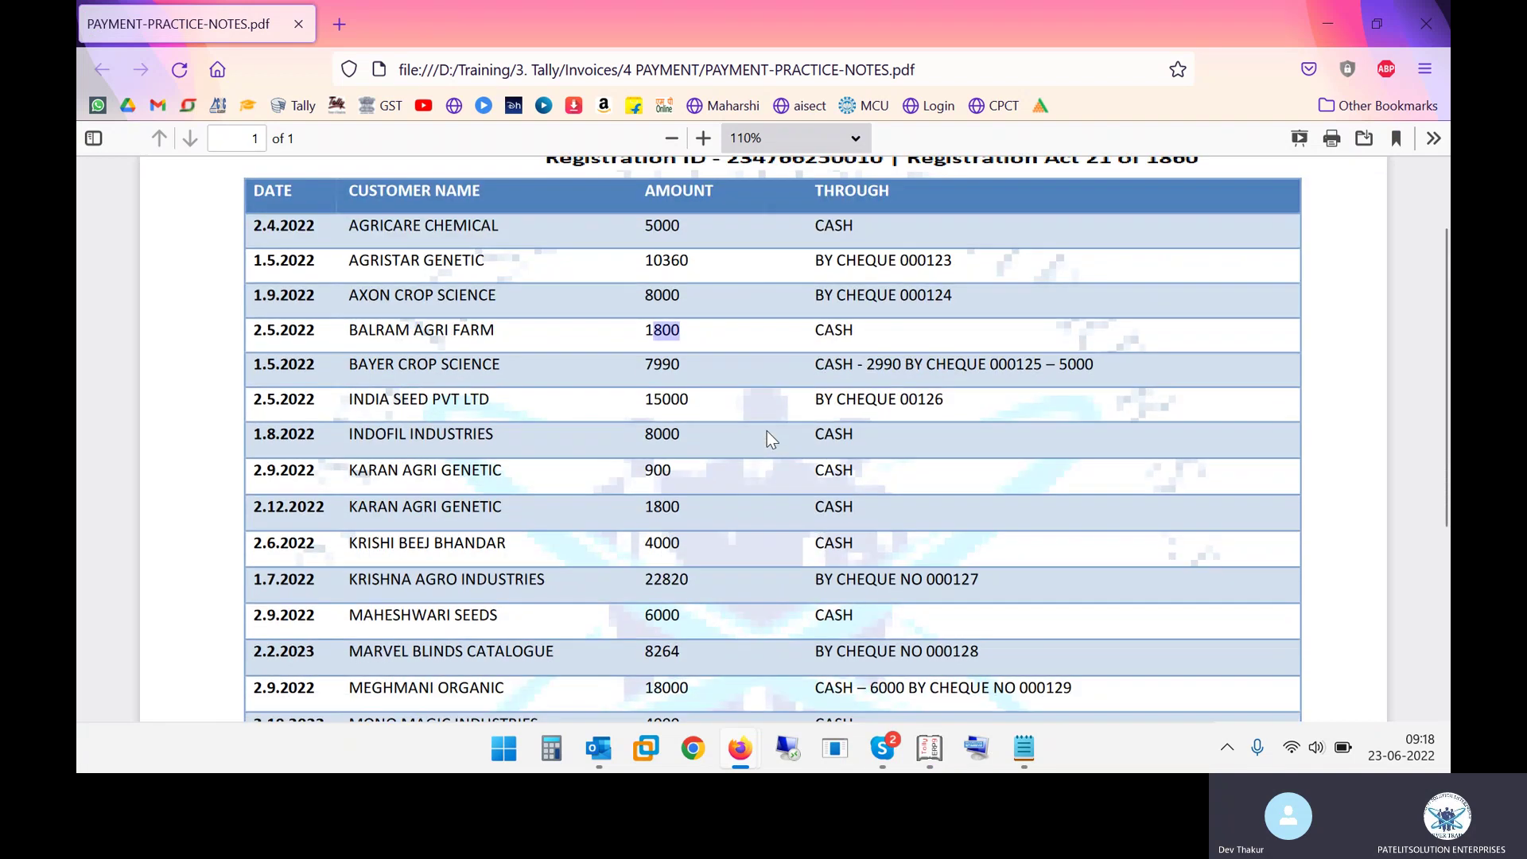
pyautogui.moveTo(289, 364); pyautogui.dragTo(522, 364)
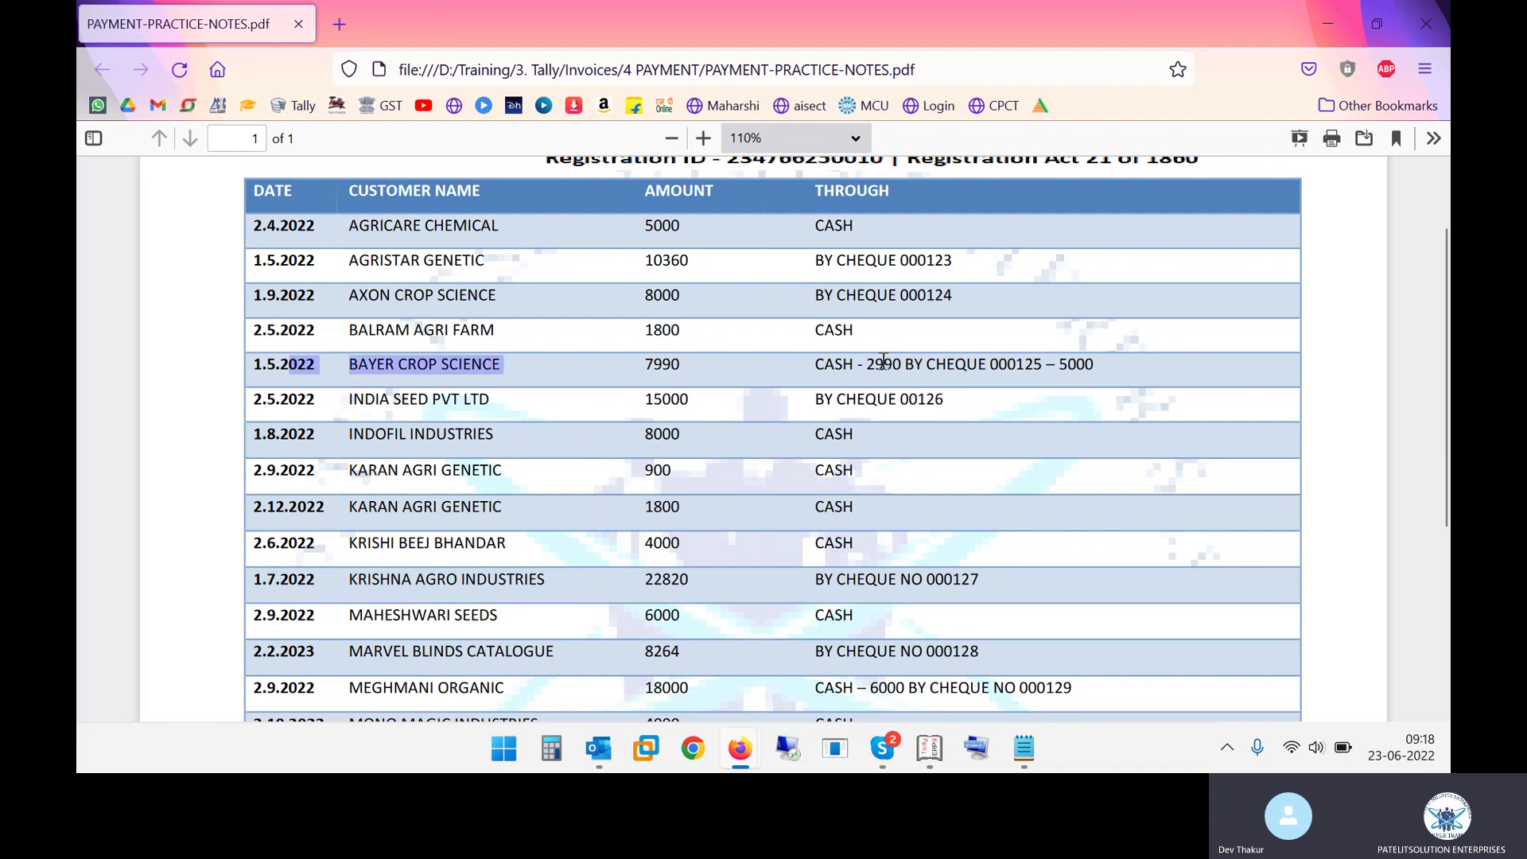
pyautogui.click(650, 365)
pyautogui.moveTo(651, 366); pyautogui.dragTo(682, 367)
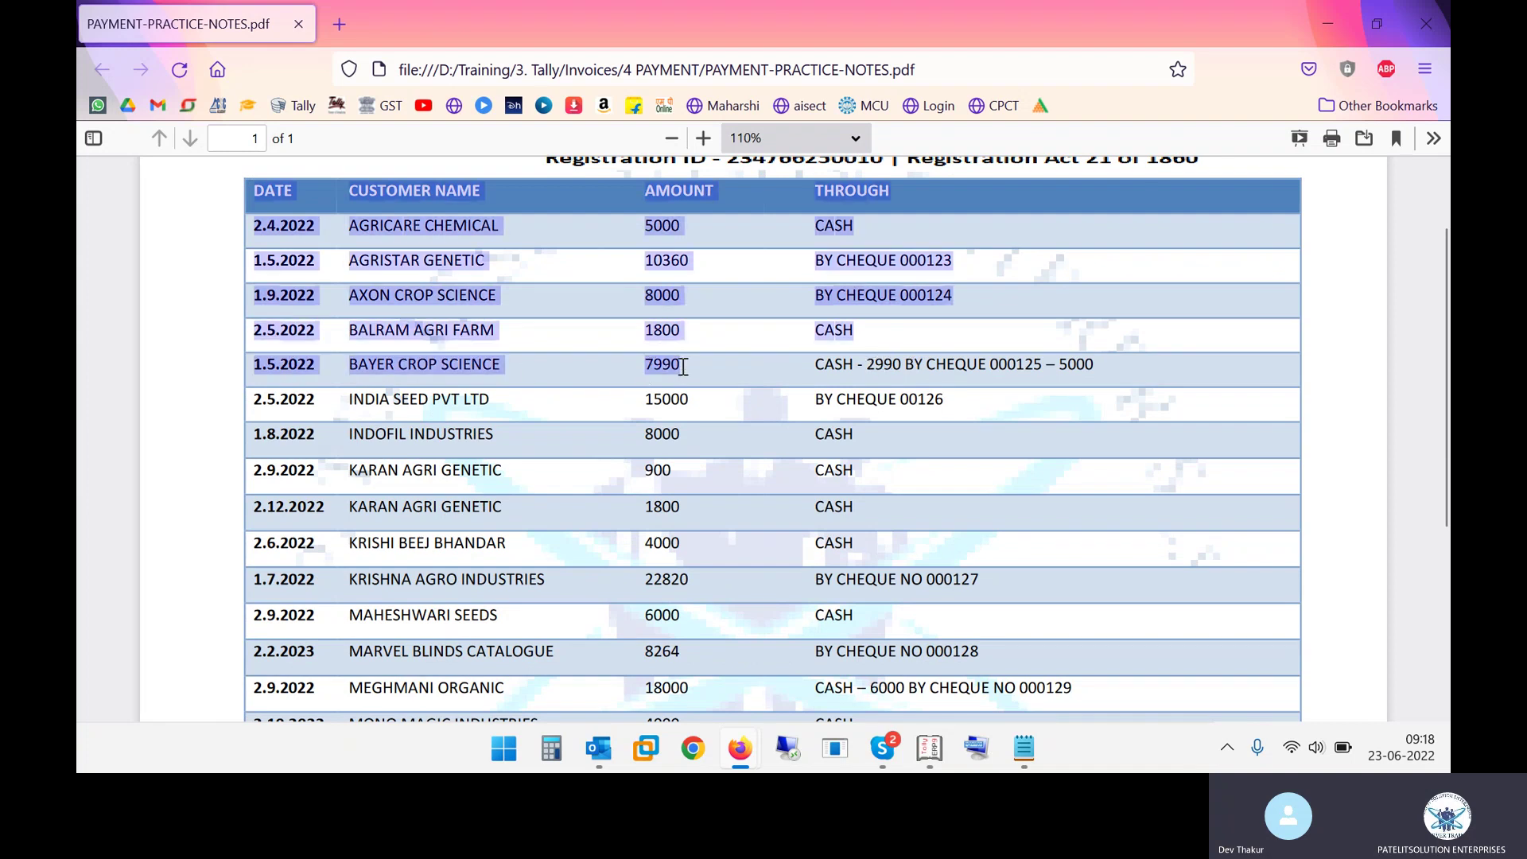
pyautogui.click(919, 371)
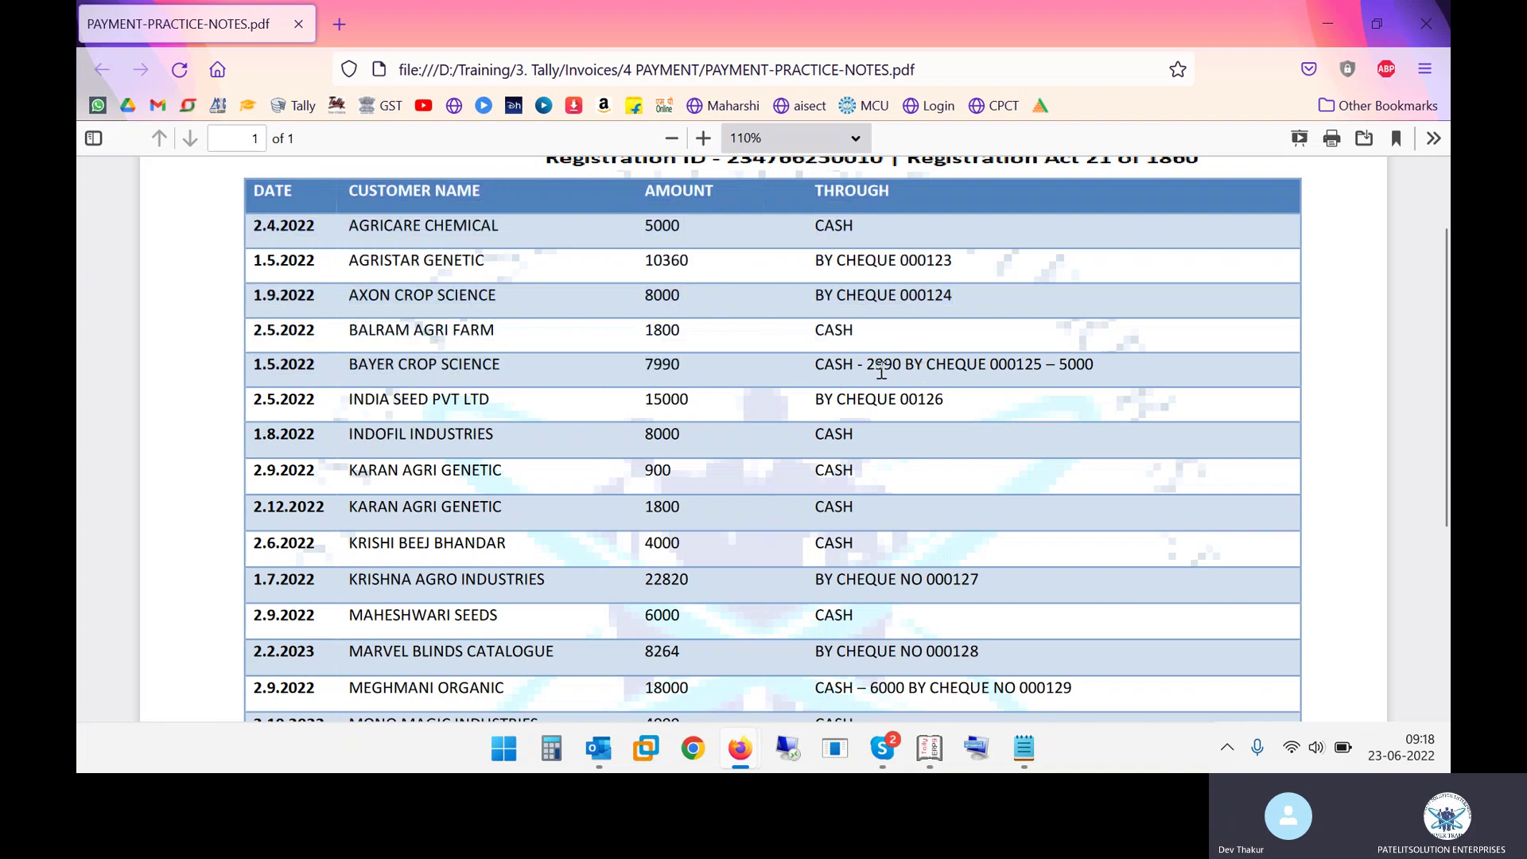
pyautogui.moveTo(835, 367); pyautogui.dragTo(855, 367)
pyautogui.click(981, 371)
# Set BAYER CROP SCIENCE LTD as the debit ledger of the new payment voucher, as named in the notes.
pyautogui.moveTo(358, 365); pyautogui.dragTo(474, 362)
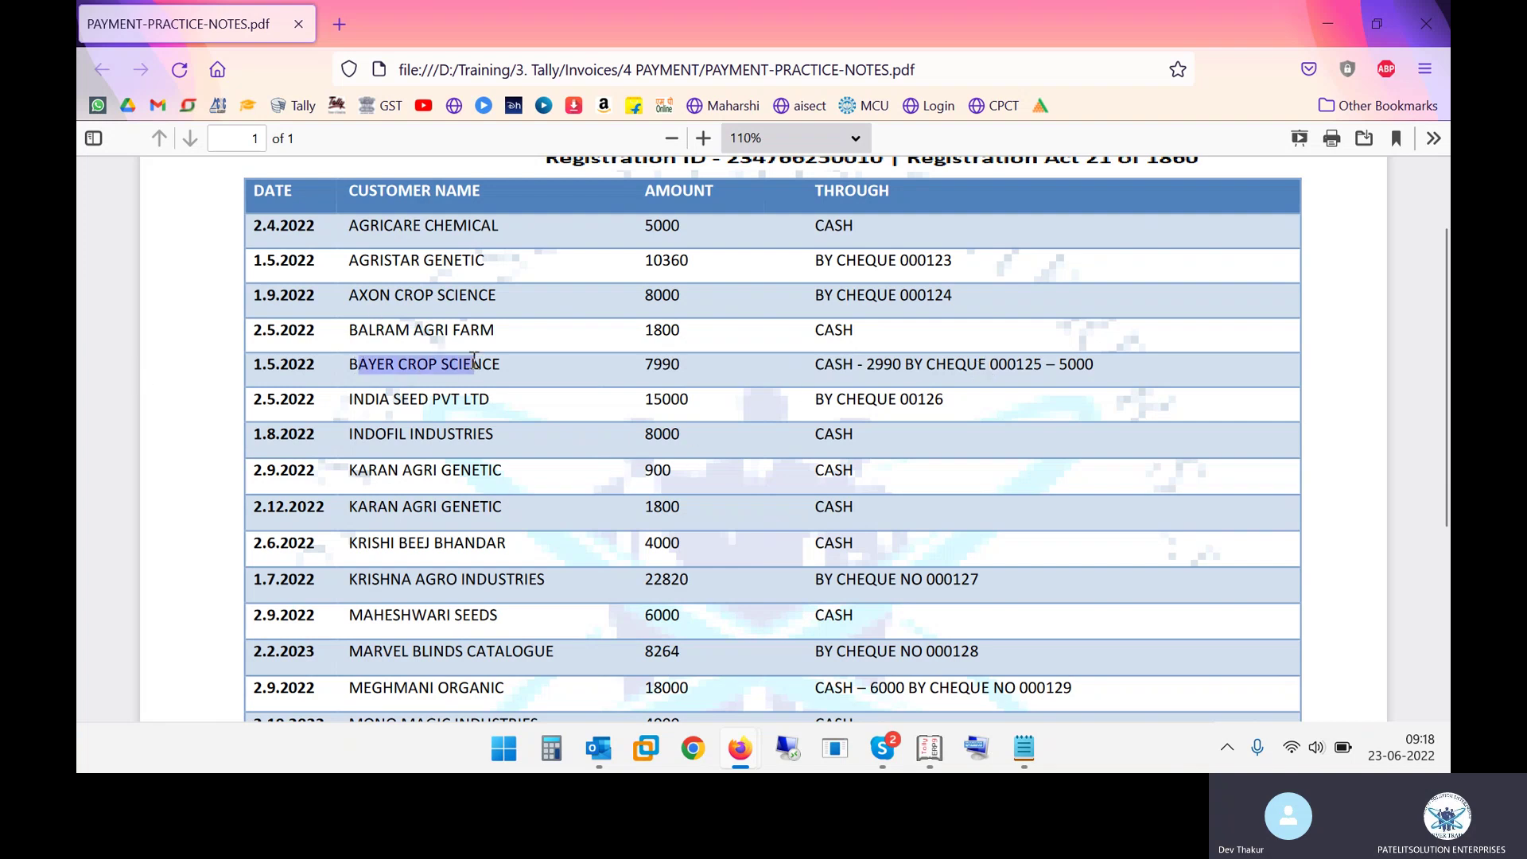
pyautogui.hotkey('alt', 'Tab')
pyautogui.write('Bay')
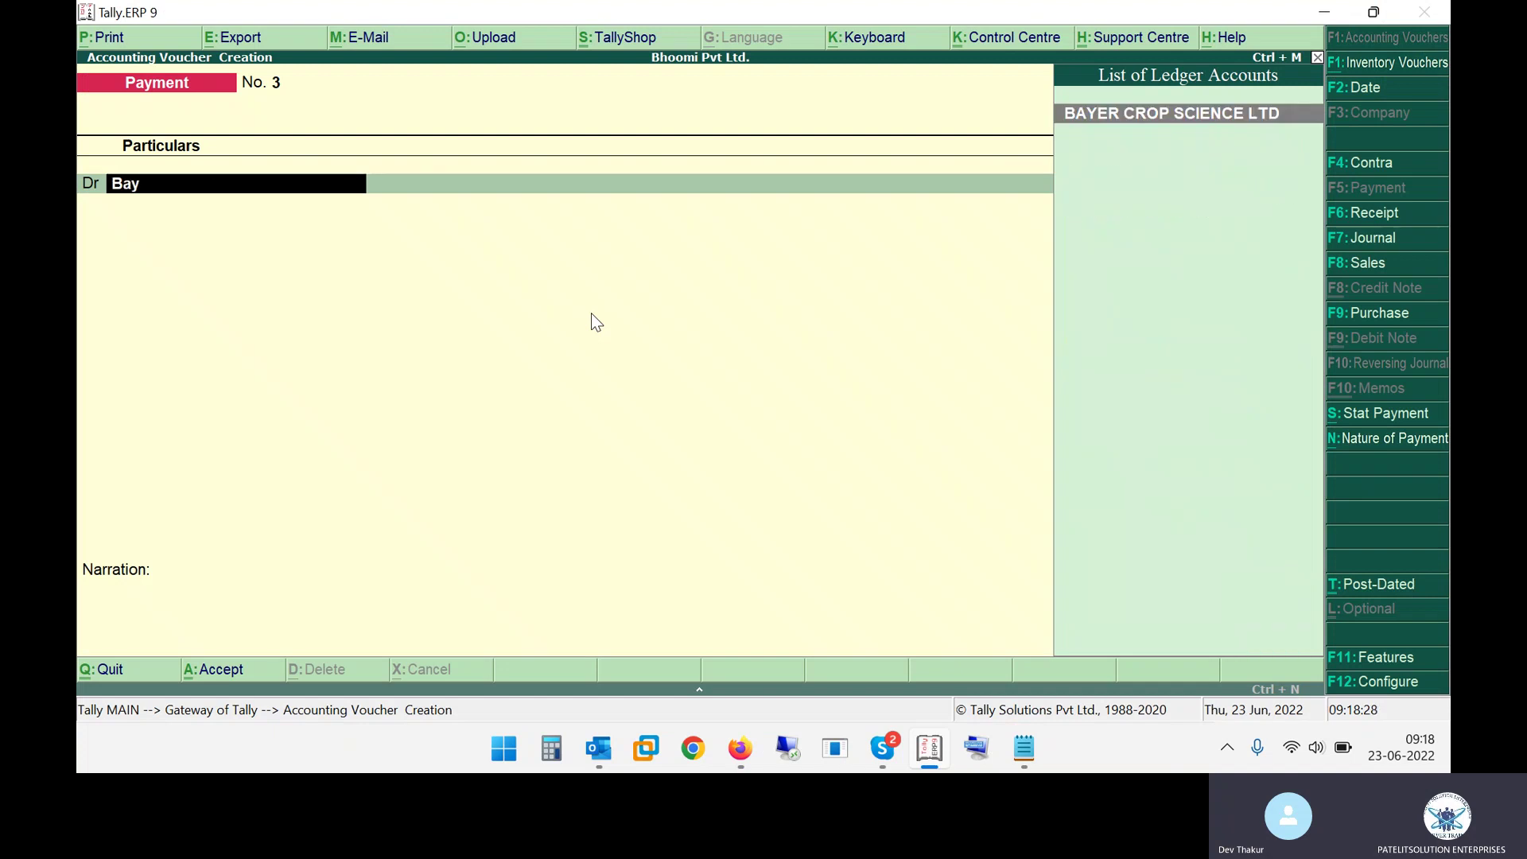
pyautogui.press('Return')
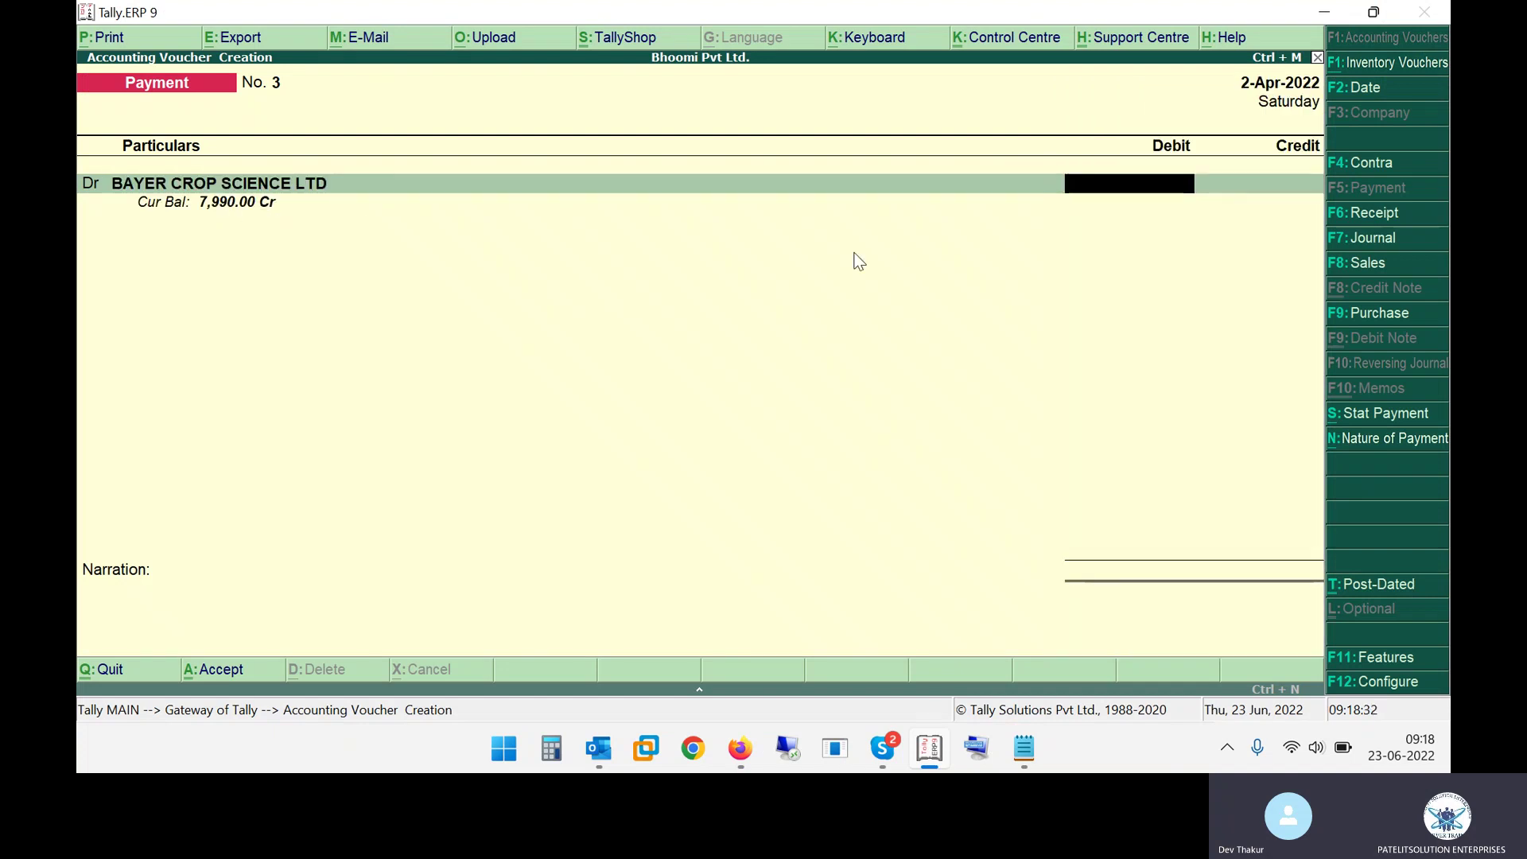
# Check the Bayer Crop Science entry in the notes and enter a debit of 7,990 in the voucher.
pyautogui.hotkey('alt', 'Tab')
pyautogui.moveTo(835, 364); pyautogui.dragTo(870, 364)
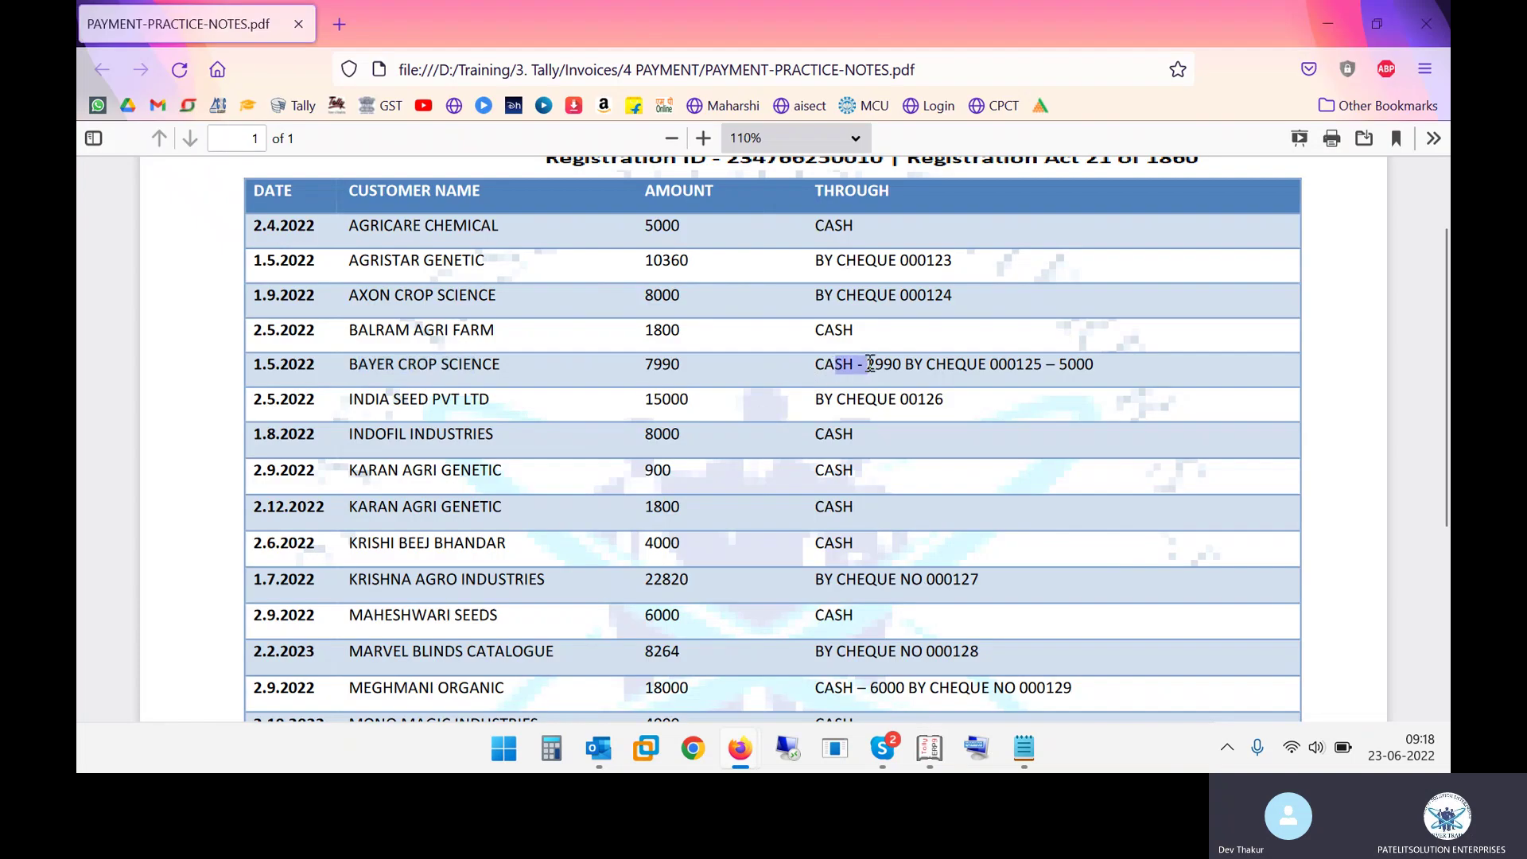
pyautogui.hotkey('alt', 'Tab')
pyautogui.write('7990')
pyautogui.press('Return')
# Add Cash as a credit ledger and set its amount to 2,990, checking the cash share in the notes.
pyautogui.press('Return')
pyautogui.write('Cash')
pyautogui.press('Return')
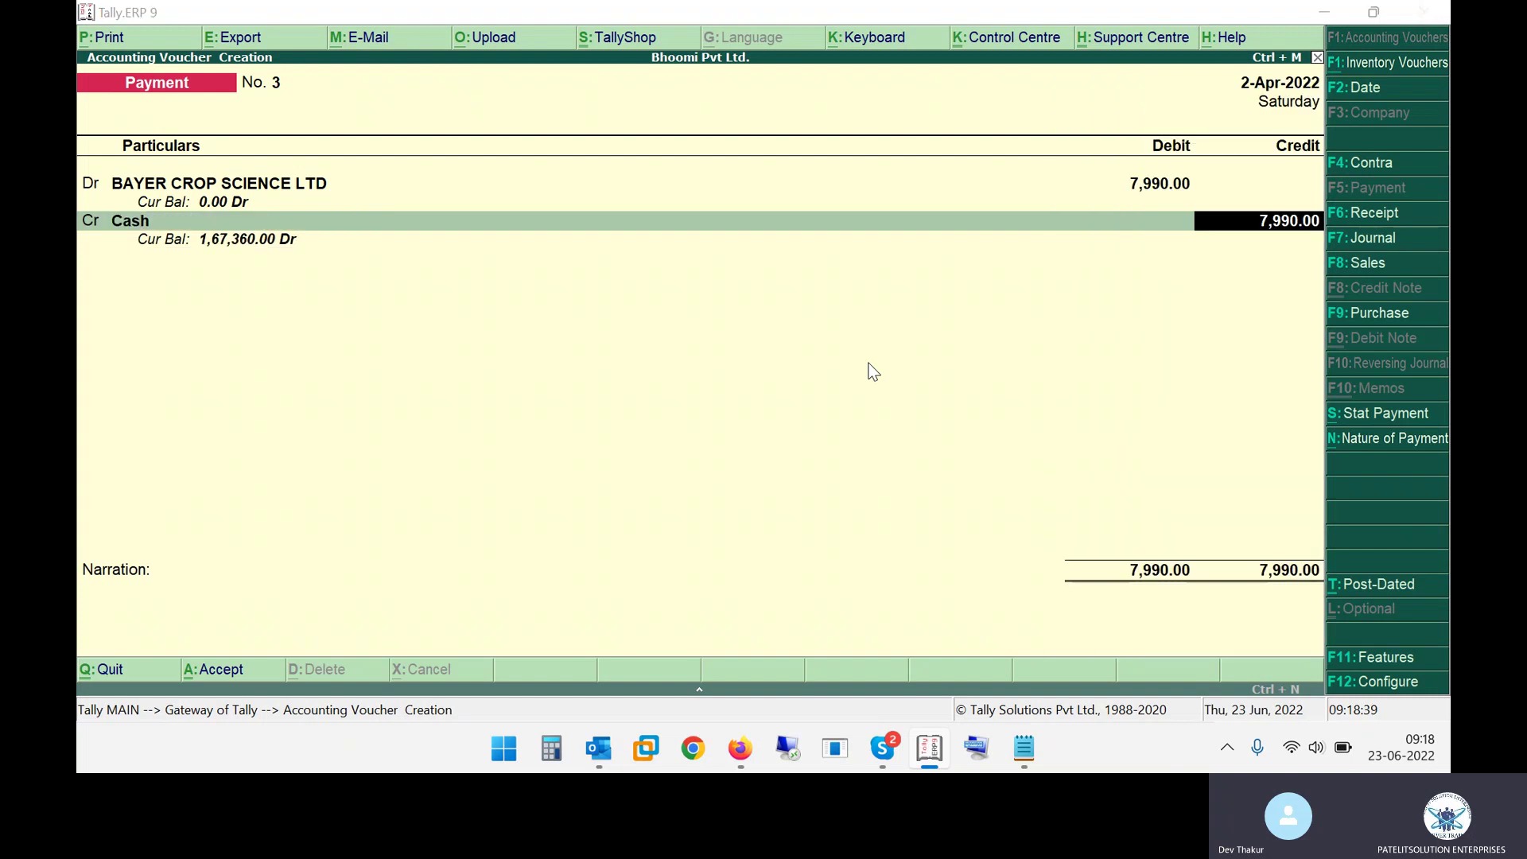
pyautogui.hotkey('alt', 'Tab')
pyautogui.hotkey('alt', 'Tab')
pyautogui.write('2,990')
pyautogui.press('Return')
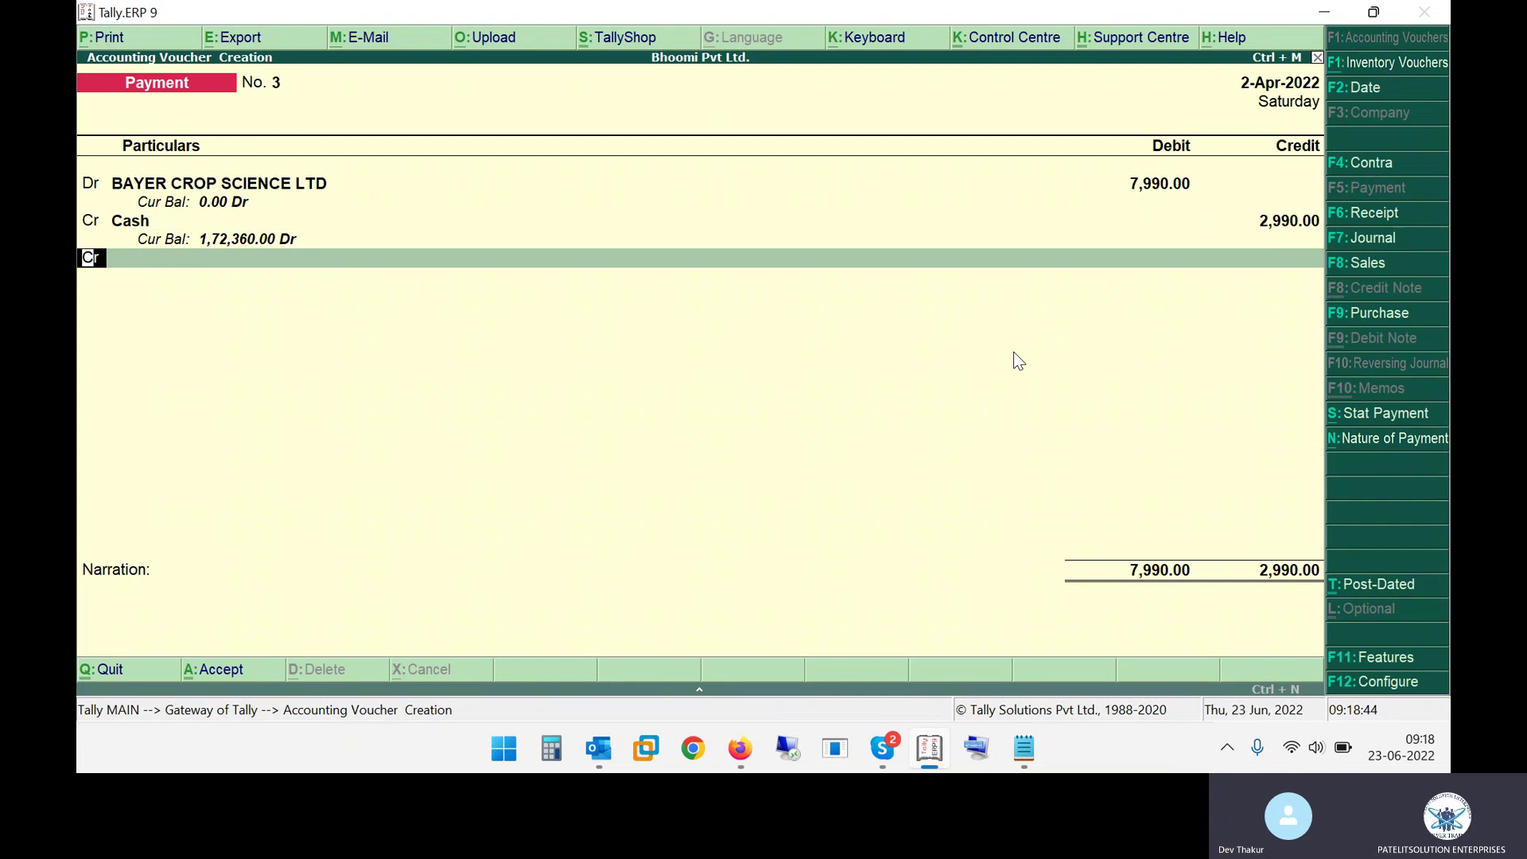
# Check the cheque part in the notes, credit HDFC BANK CURRENT ACCOUNT with 5,000, and leave the narration blank.
pyautogui.press('Return')
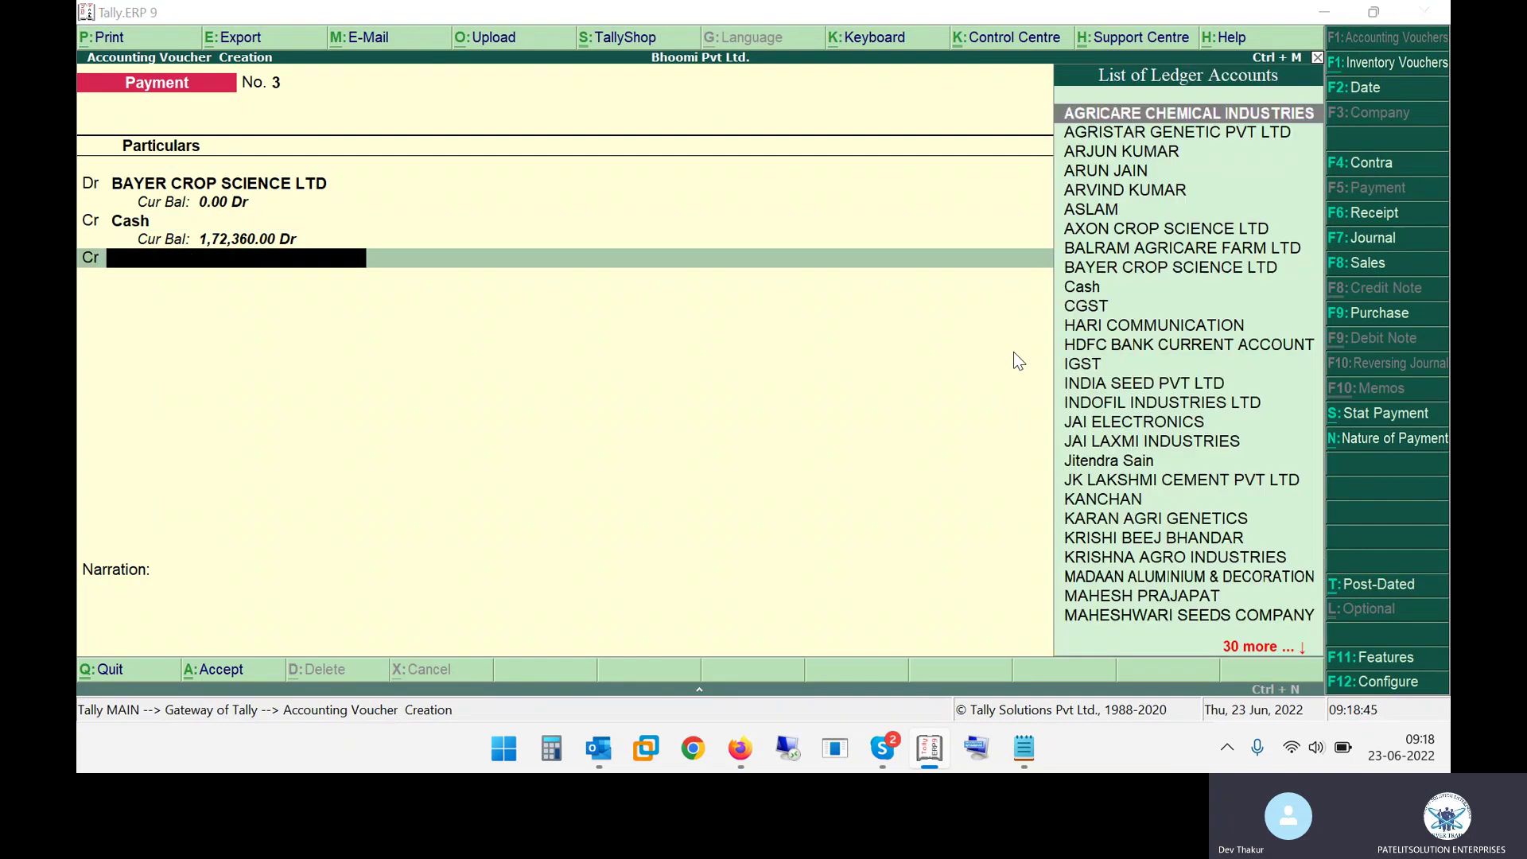
pyautogui.hotkey('alt', 'Tab')
pyautogui.moveTo(954, 364); pyautogui.dragTo(1030, 358)
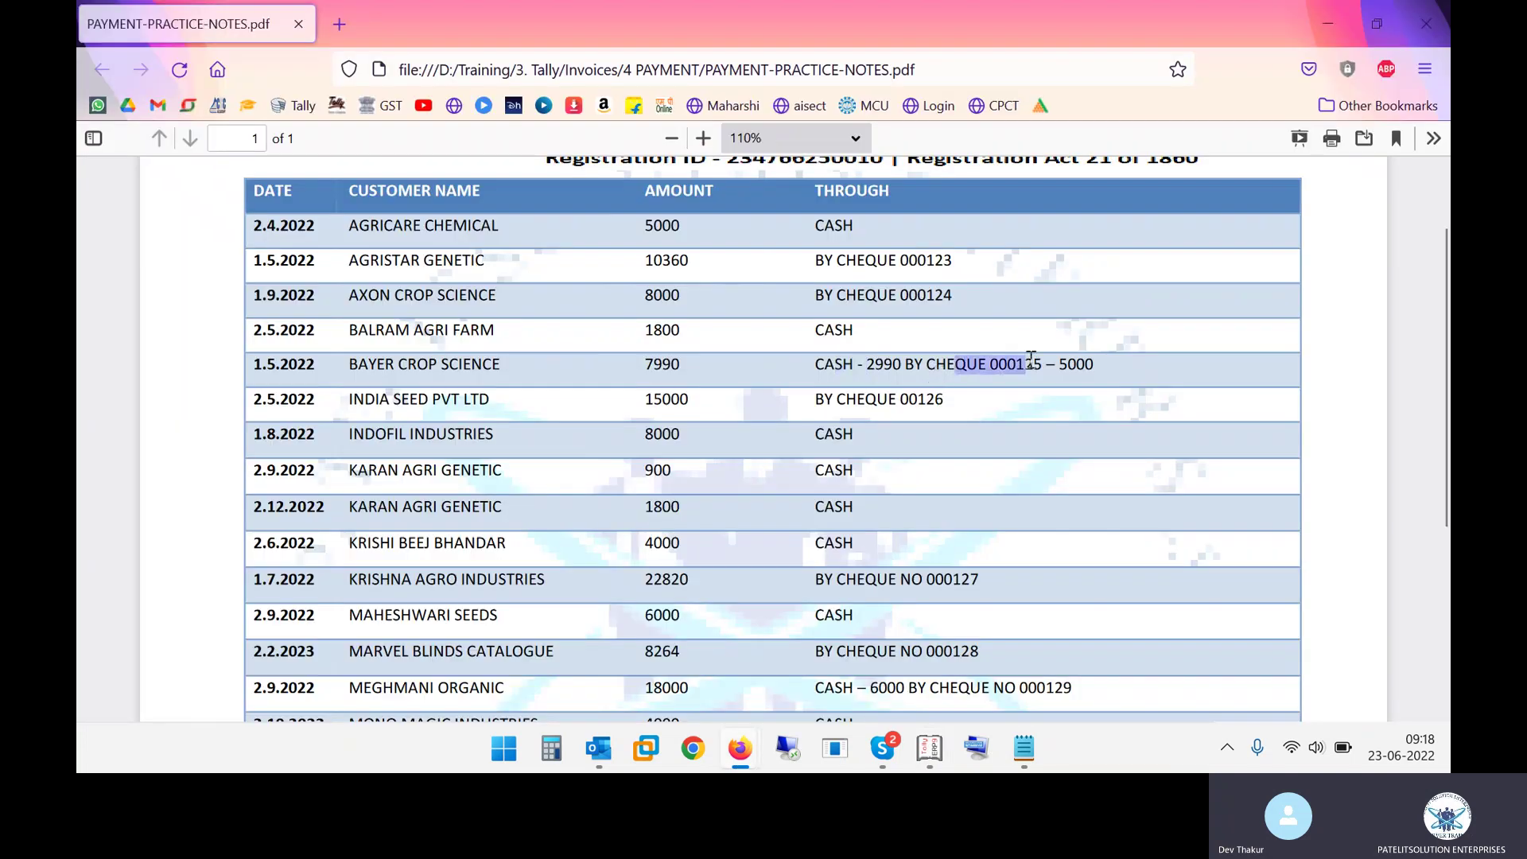
pyautogui.hotkey('alt', 'Tab')
pyautogui.write('B')
pyautogui.press('BackSpace')
pyautogui.write('Hd')
pyautogui.press('Return')
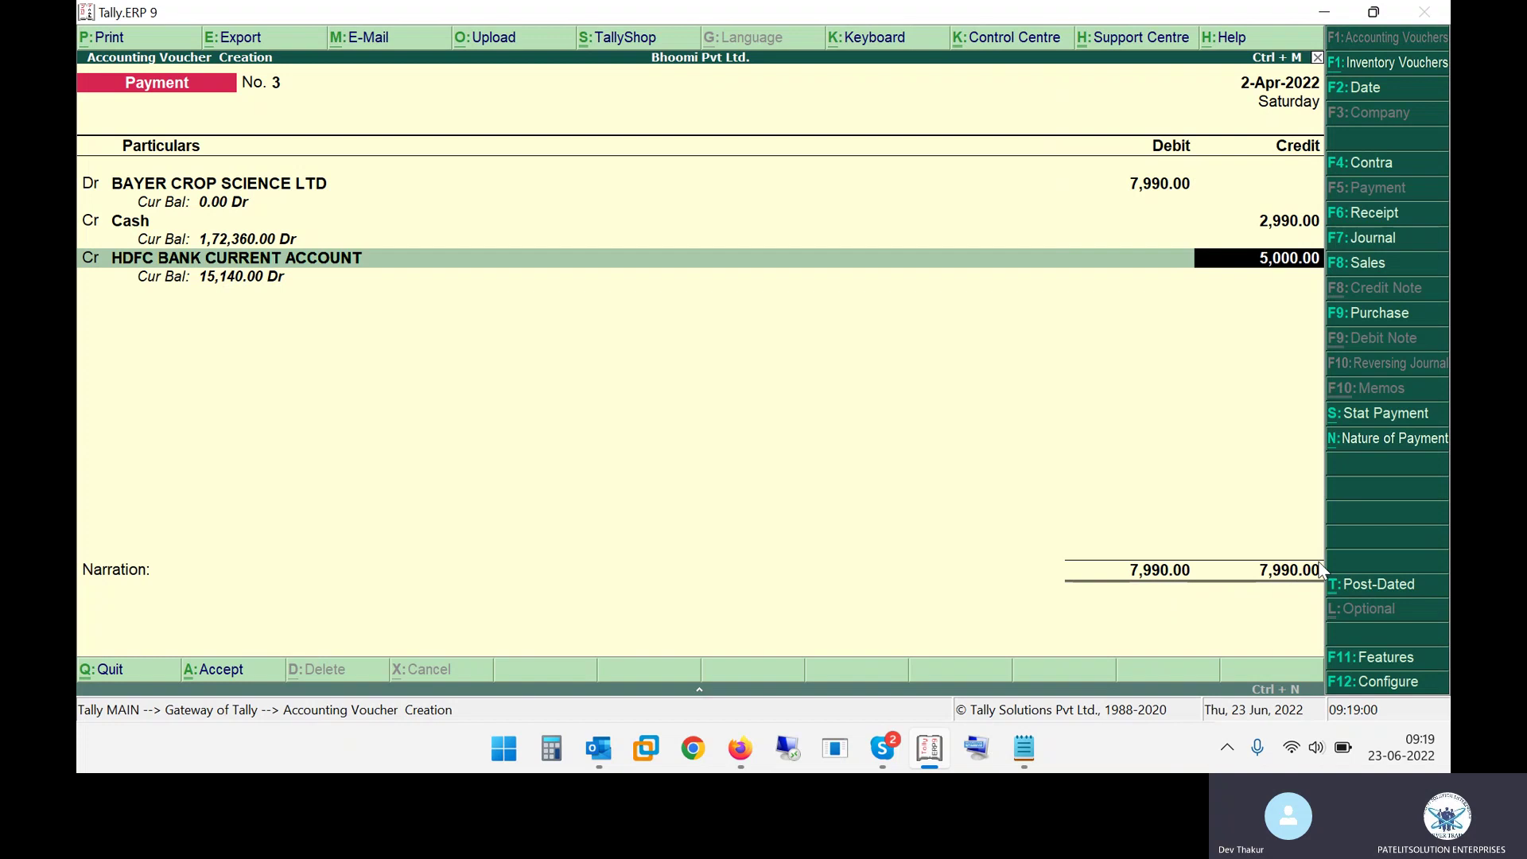
pyautogui.press('Return')
pyautogui.press('Return')
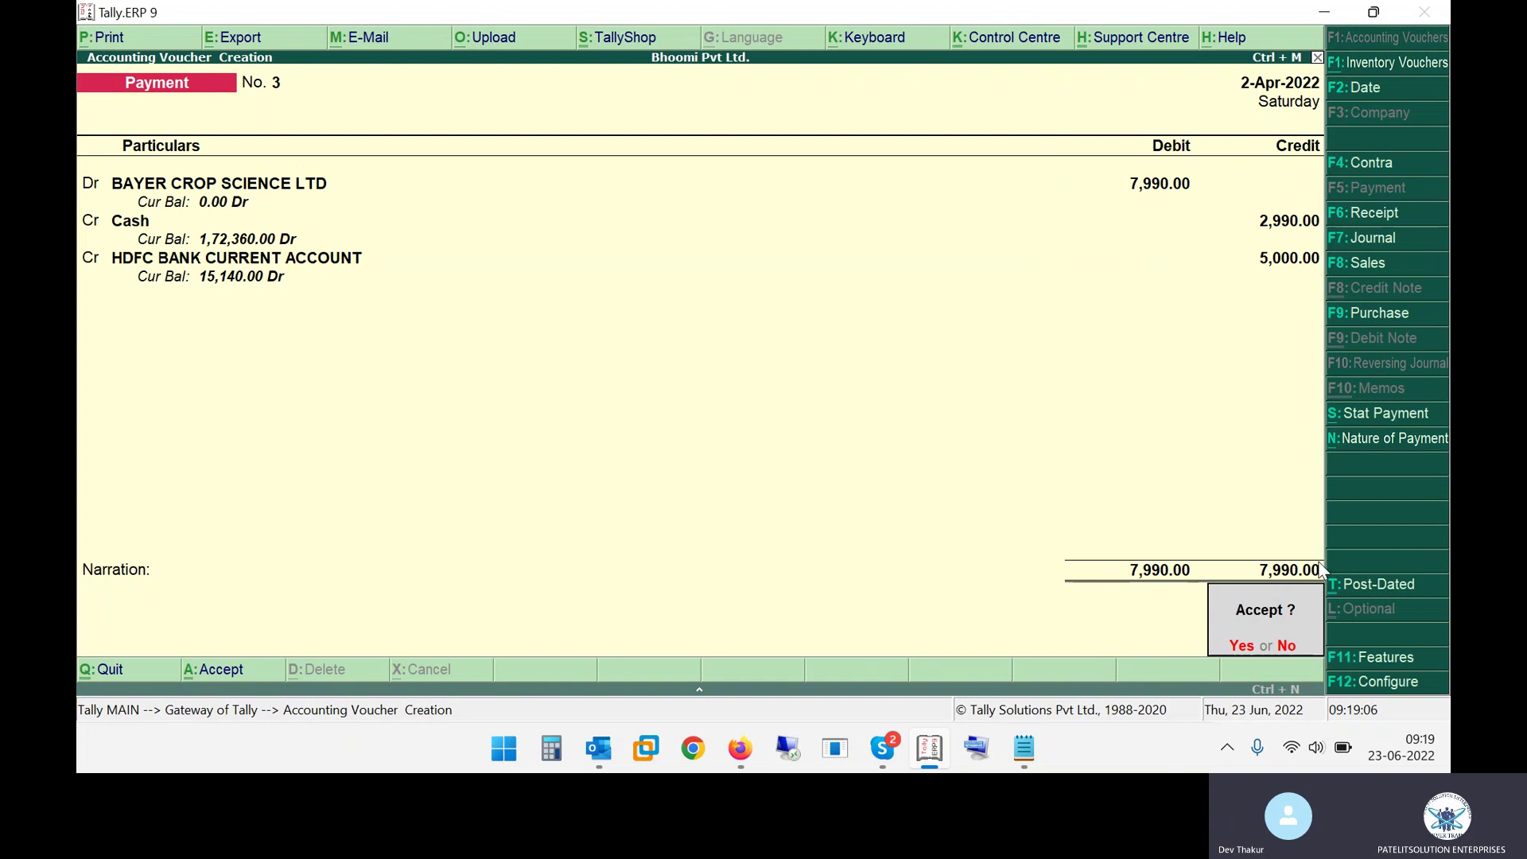
# Save the Bayer Crop Science payment voucher.
pyautogui.press('Return')
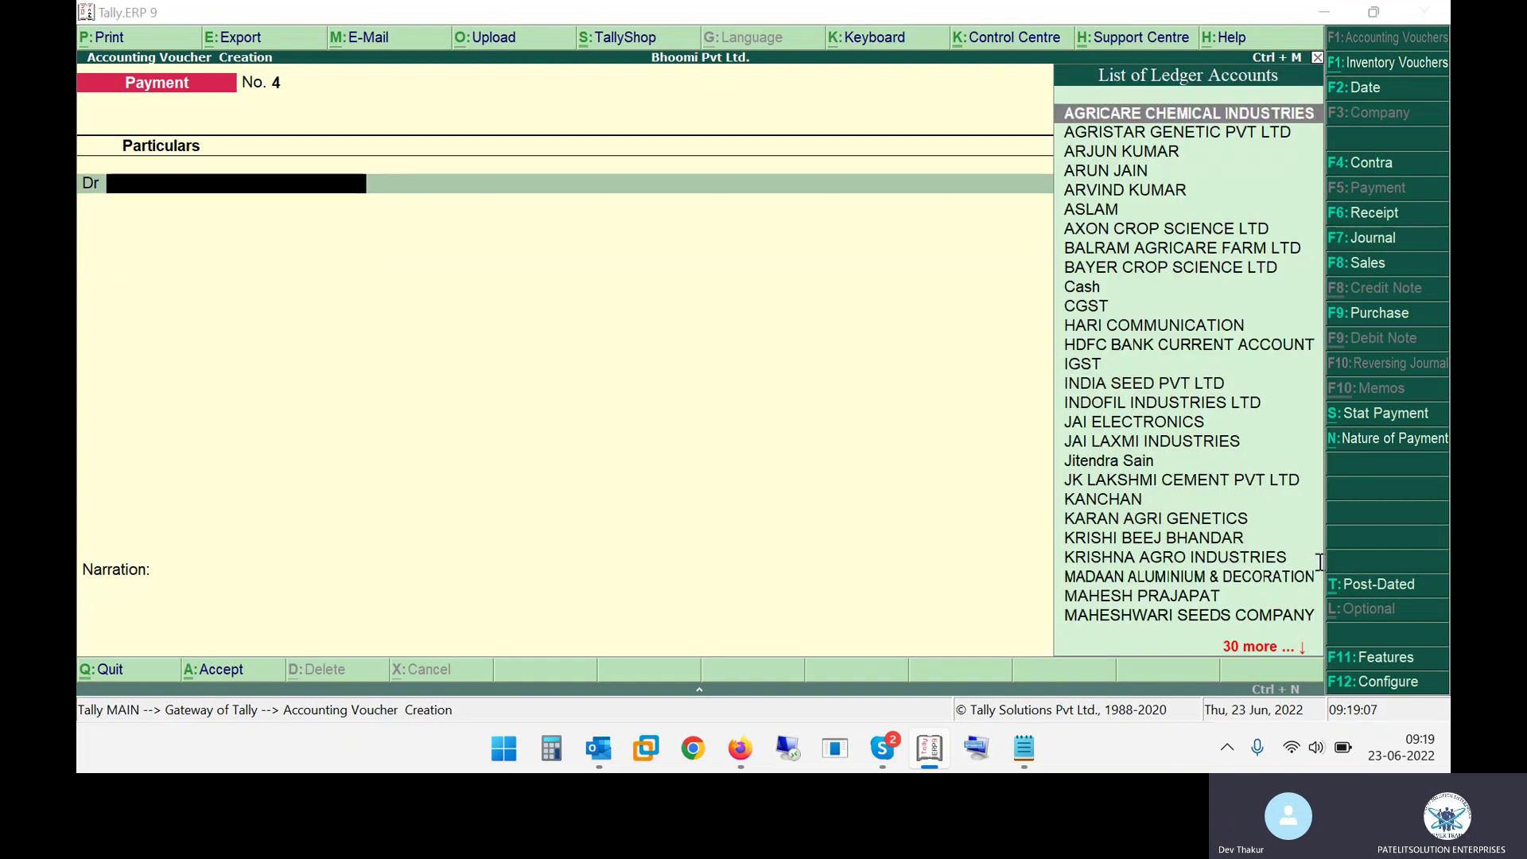
# Switch to the practice notes PDF and review the listed payments, comparing which are made by cash, by cheque or by both.
pyautogui.hotkey('alt', 'Tab')
pyautogui.scroll(-3, 920, 454)
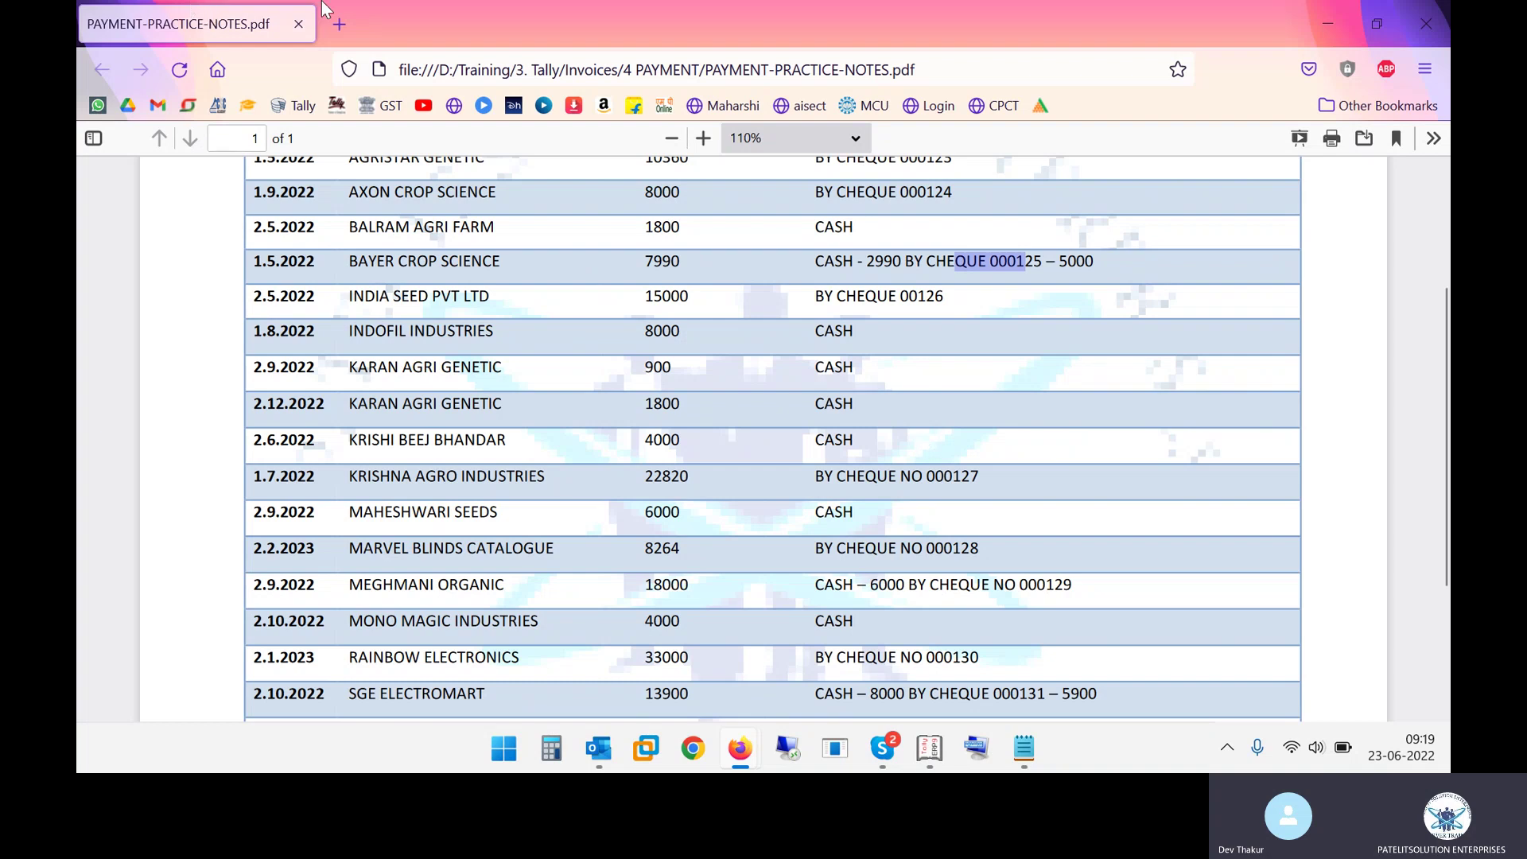
pyautogui.click(851, 295)
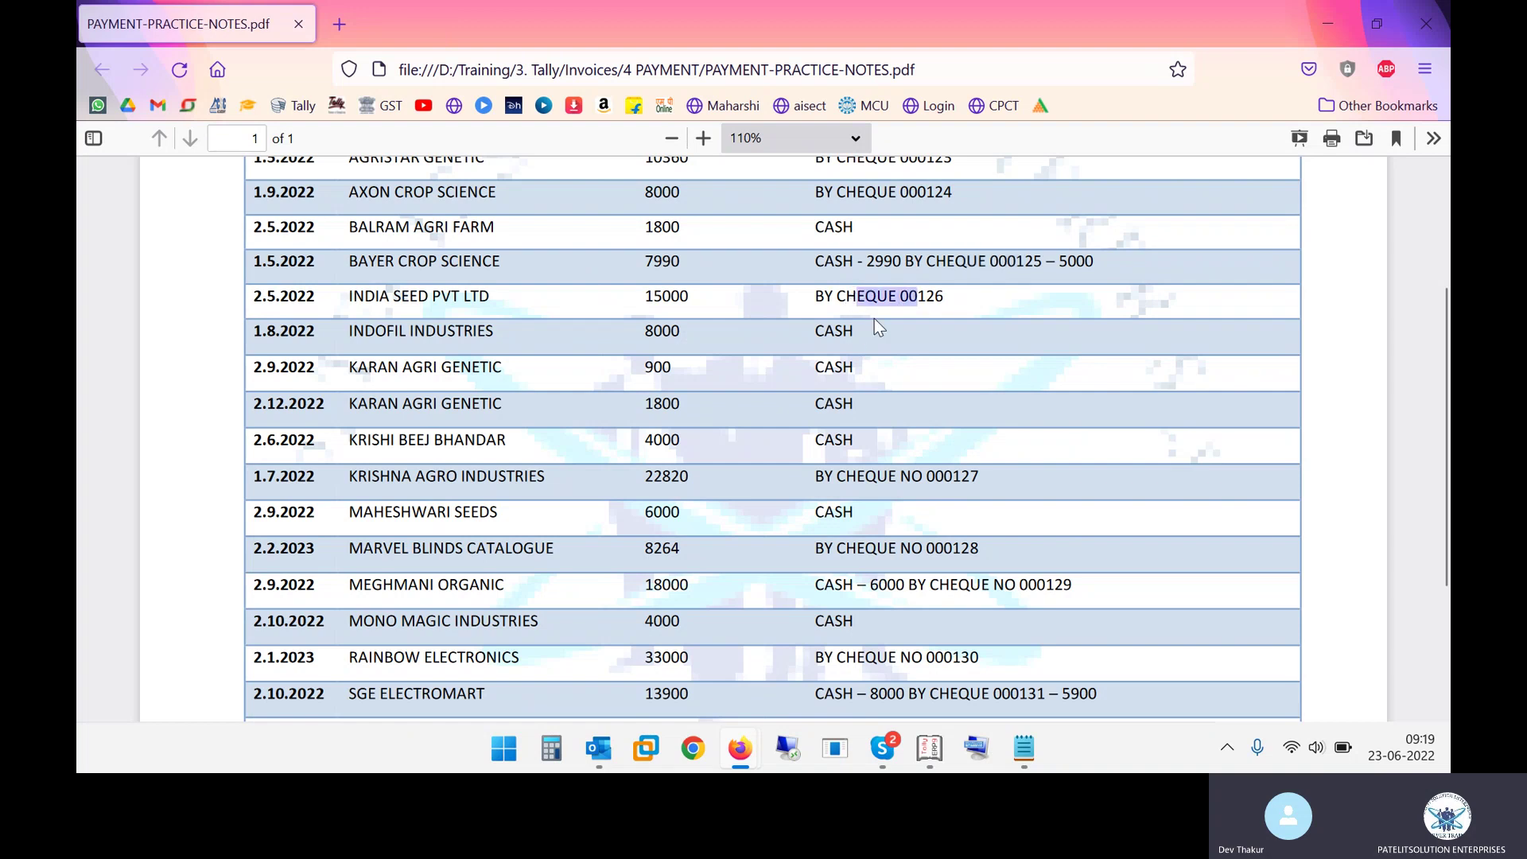
pyautogui.scroll(-2, 894, 485)
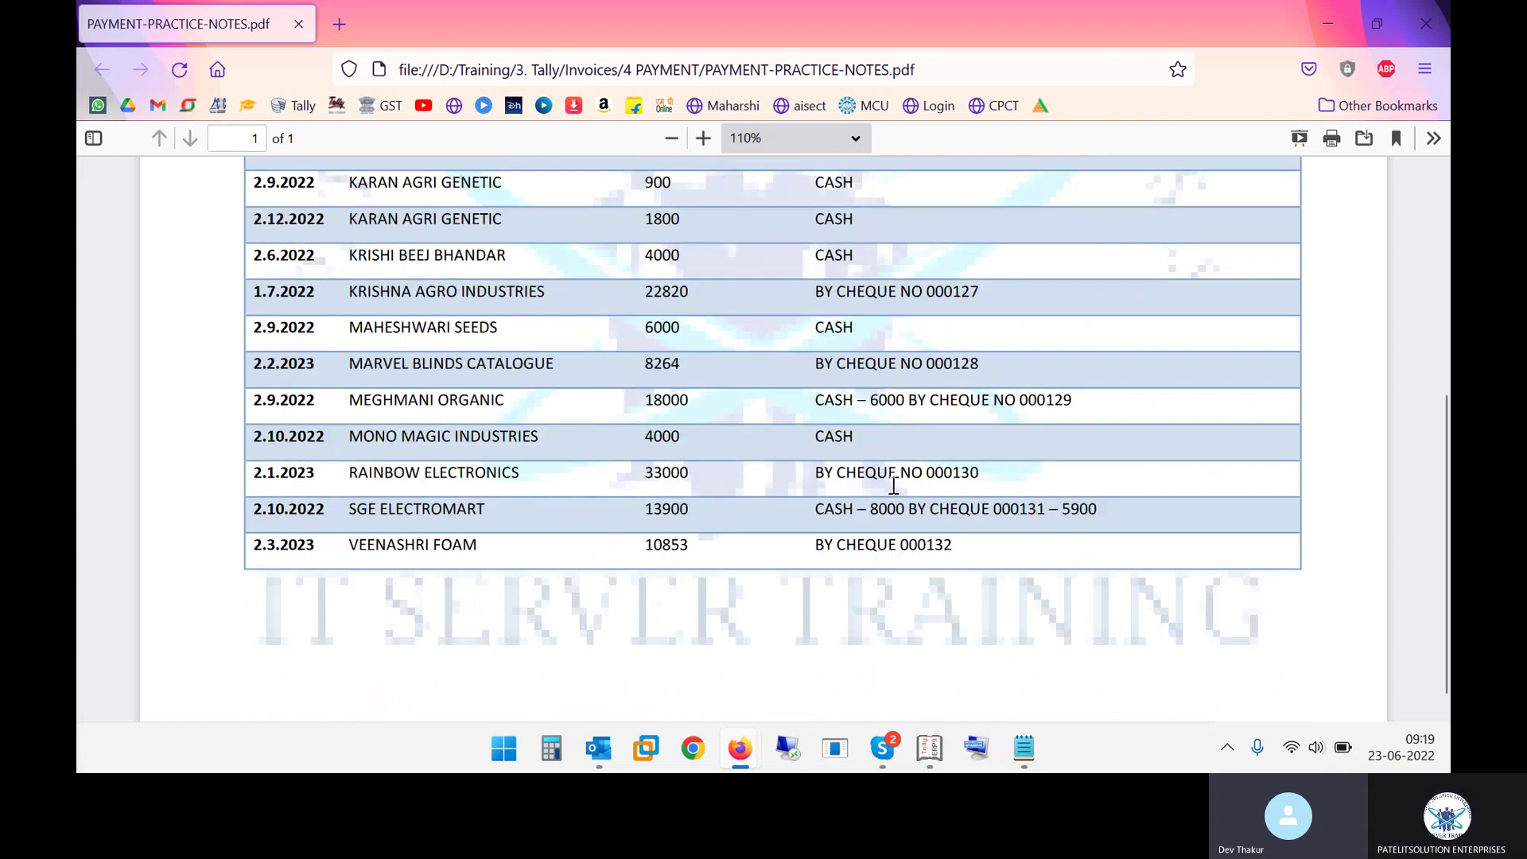
pyautogui.scroll(3, 985, 528)
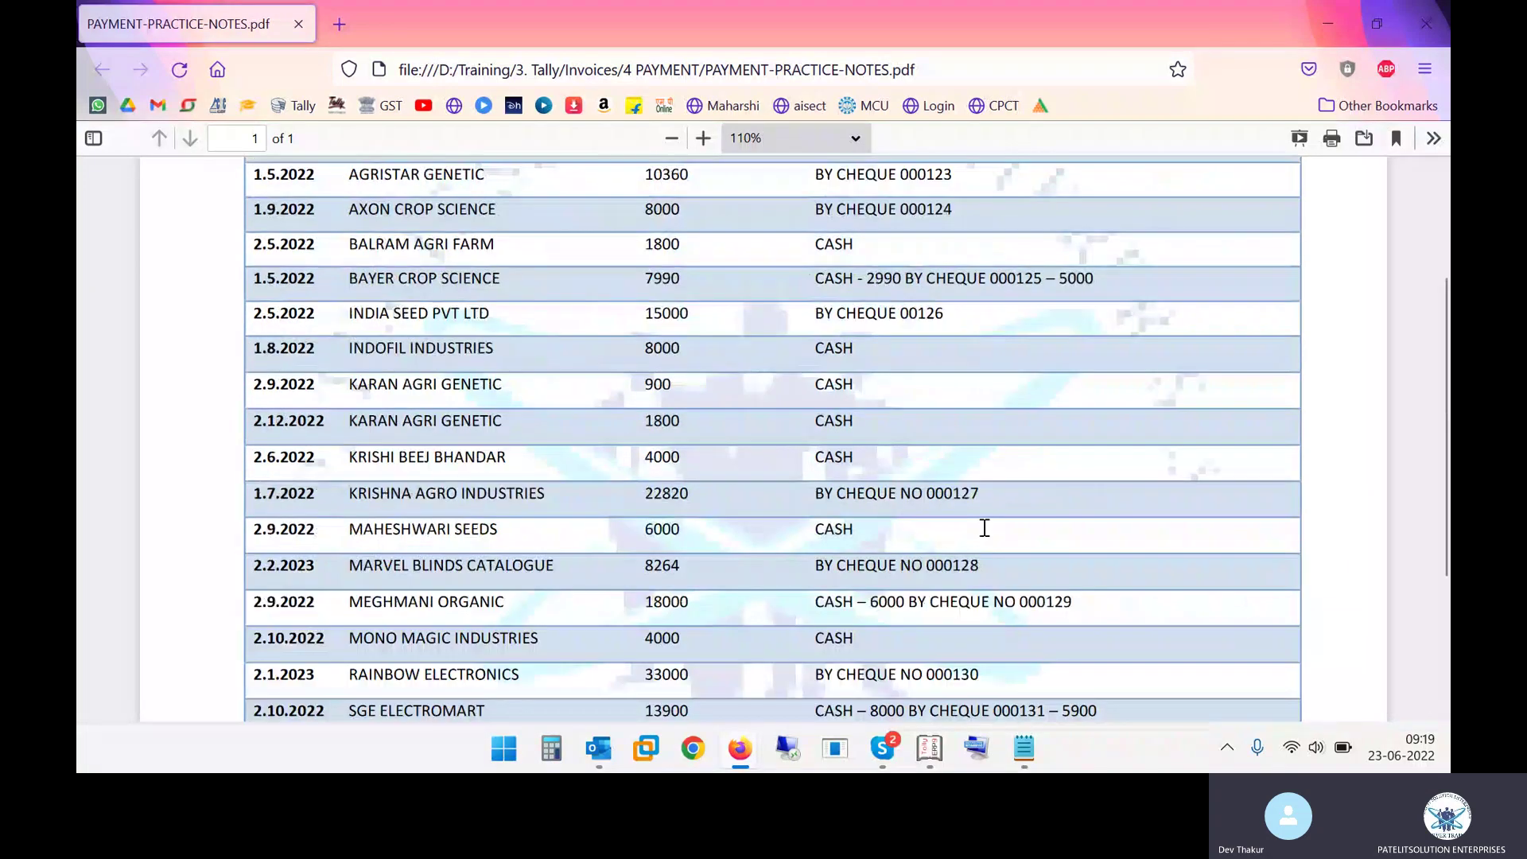
pyautogui.scroll(2, 985, 528)
pyautogui.moveTo(846, 260); pyautogui.dragTo(920, 260)
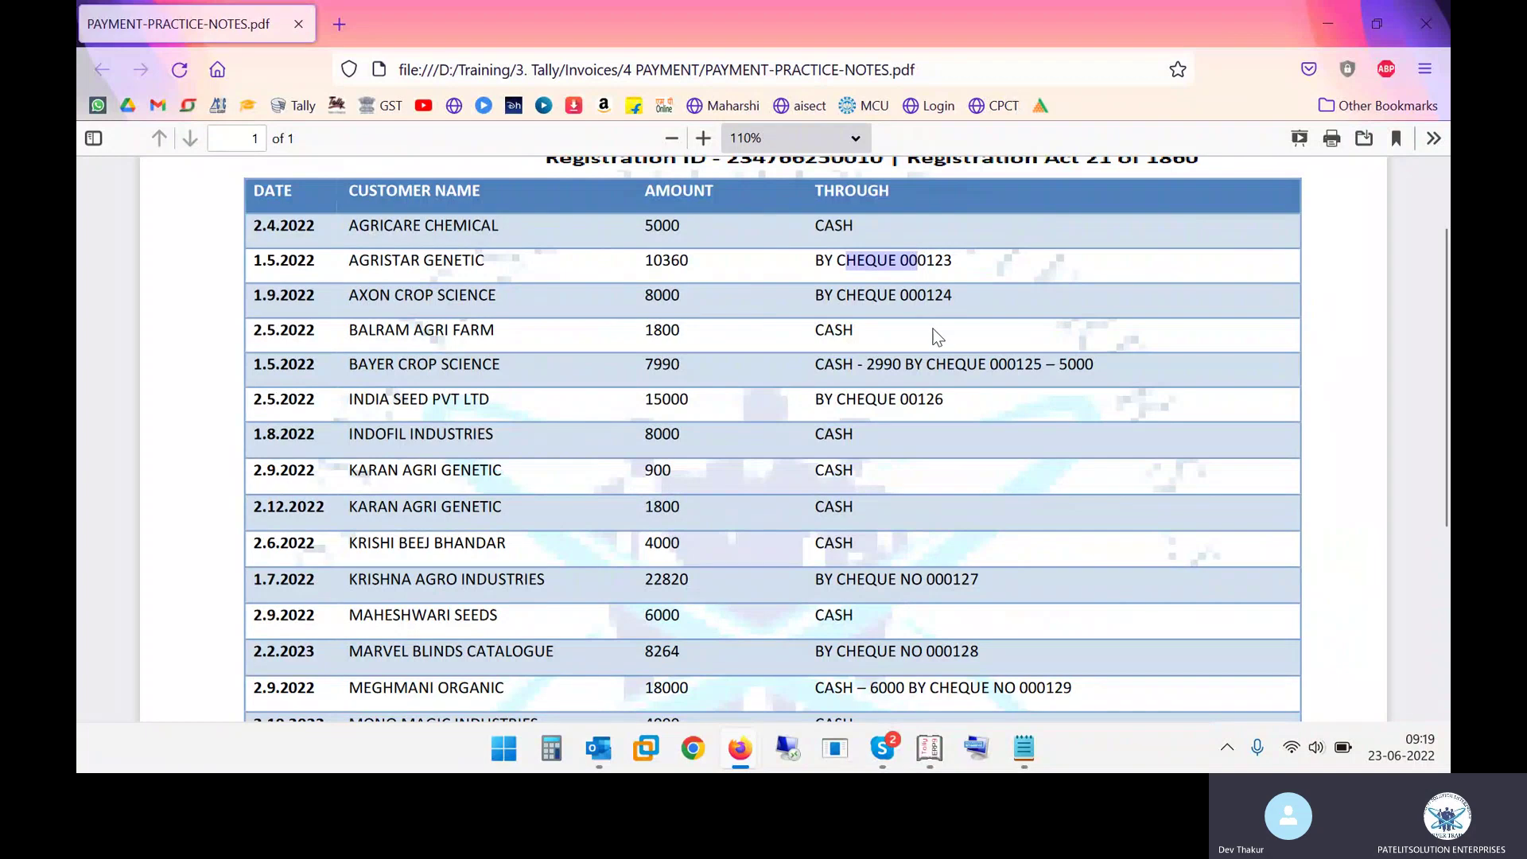
pyautogui.scroll(-1, 936, 335)
pyautogui.scroll(-2, 933, 329)
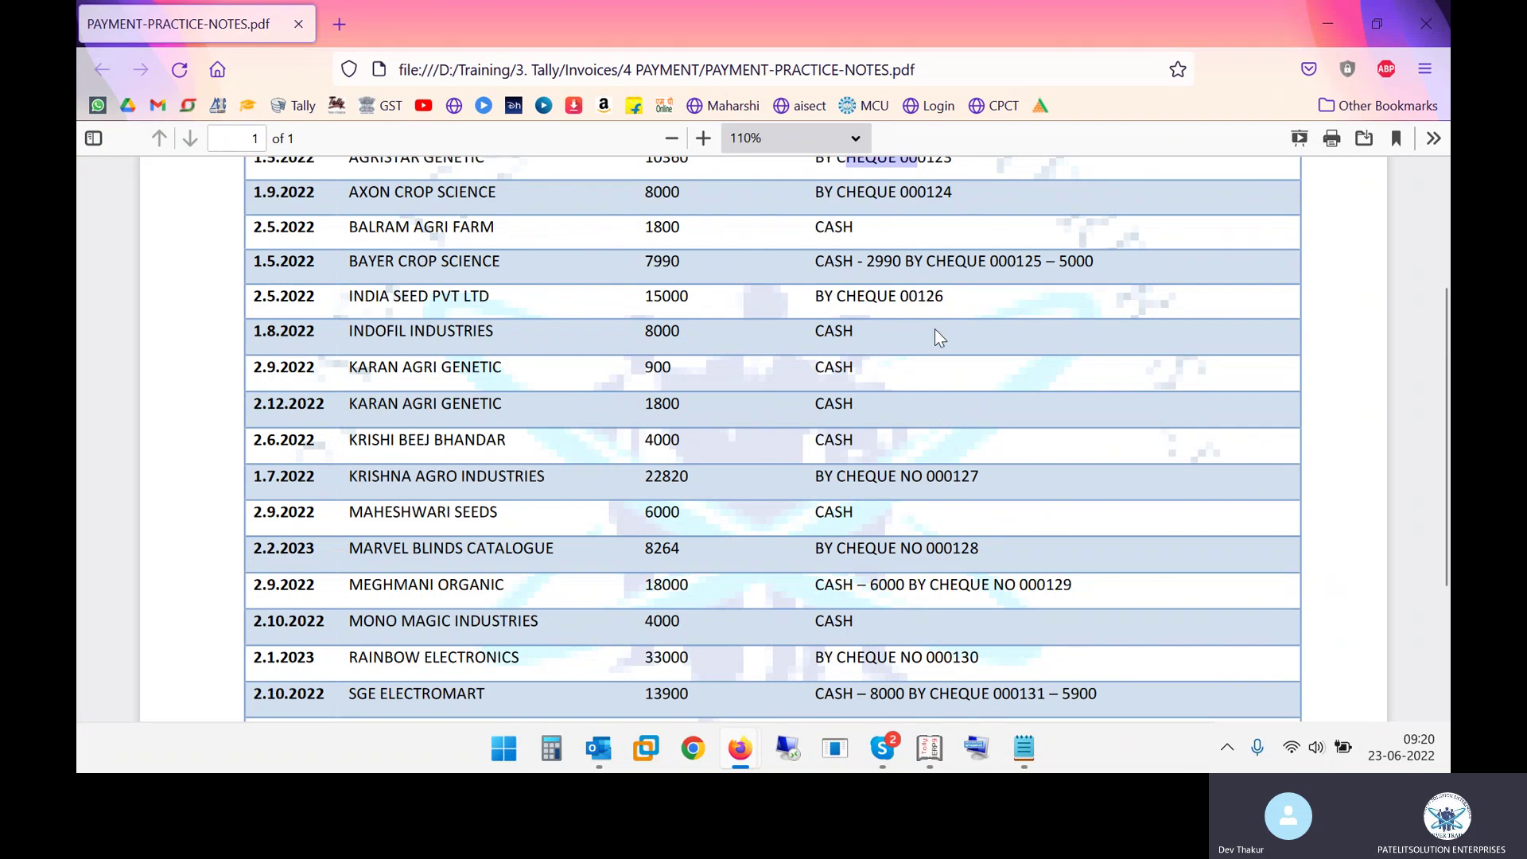
pyautogui.moveTo(835, 261); pyautogui.dragTo(858, 402)
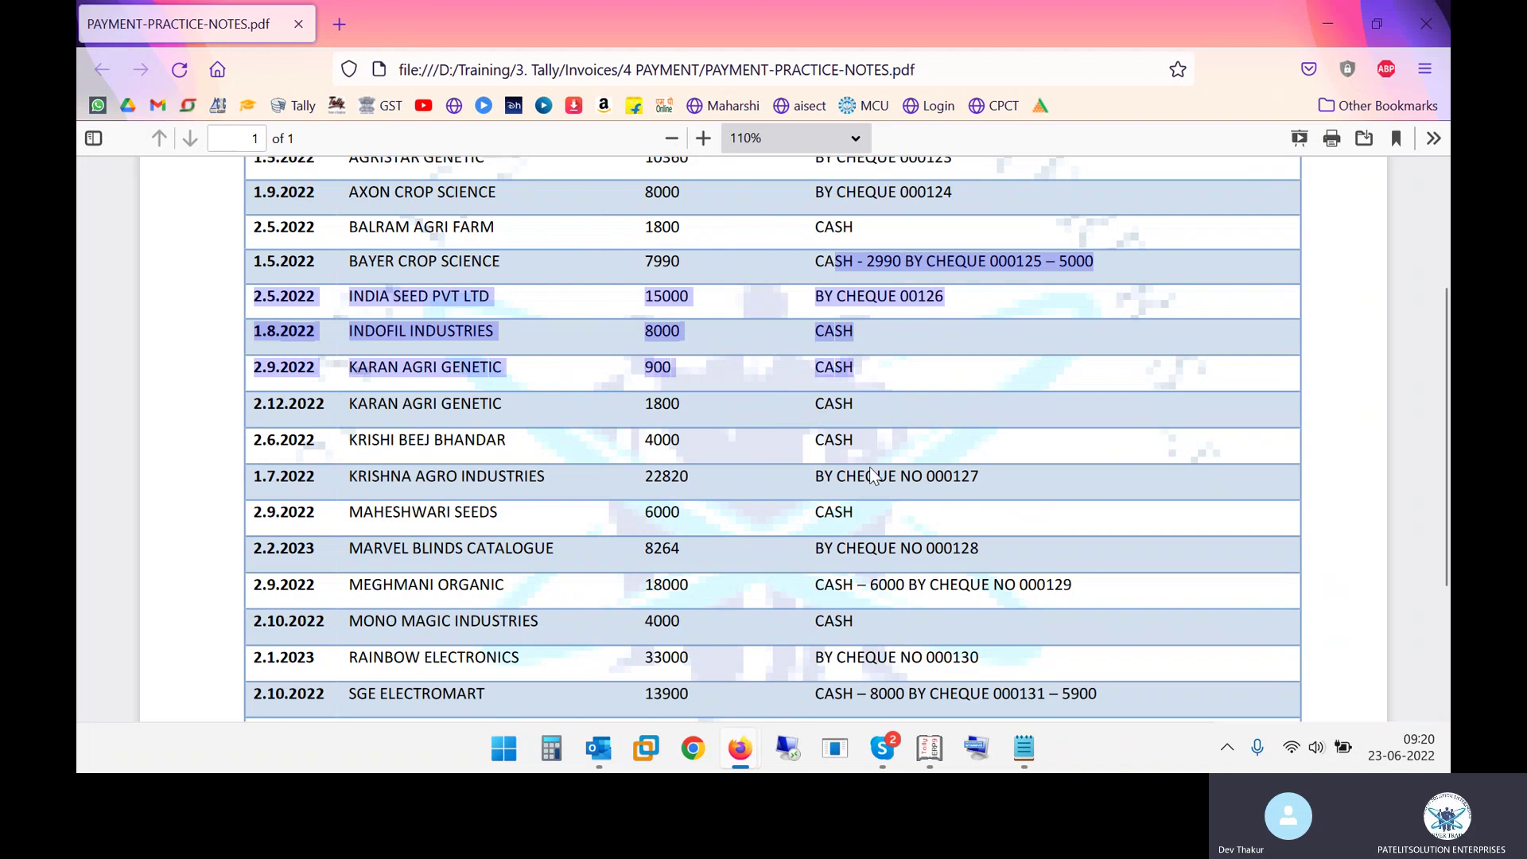
pyautogui.scroll(-3, 872, 475)
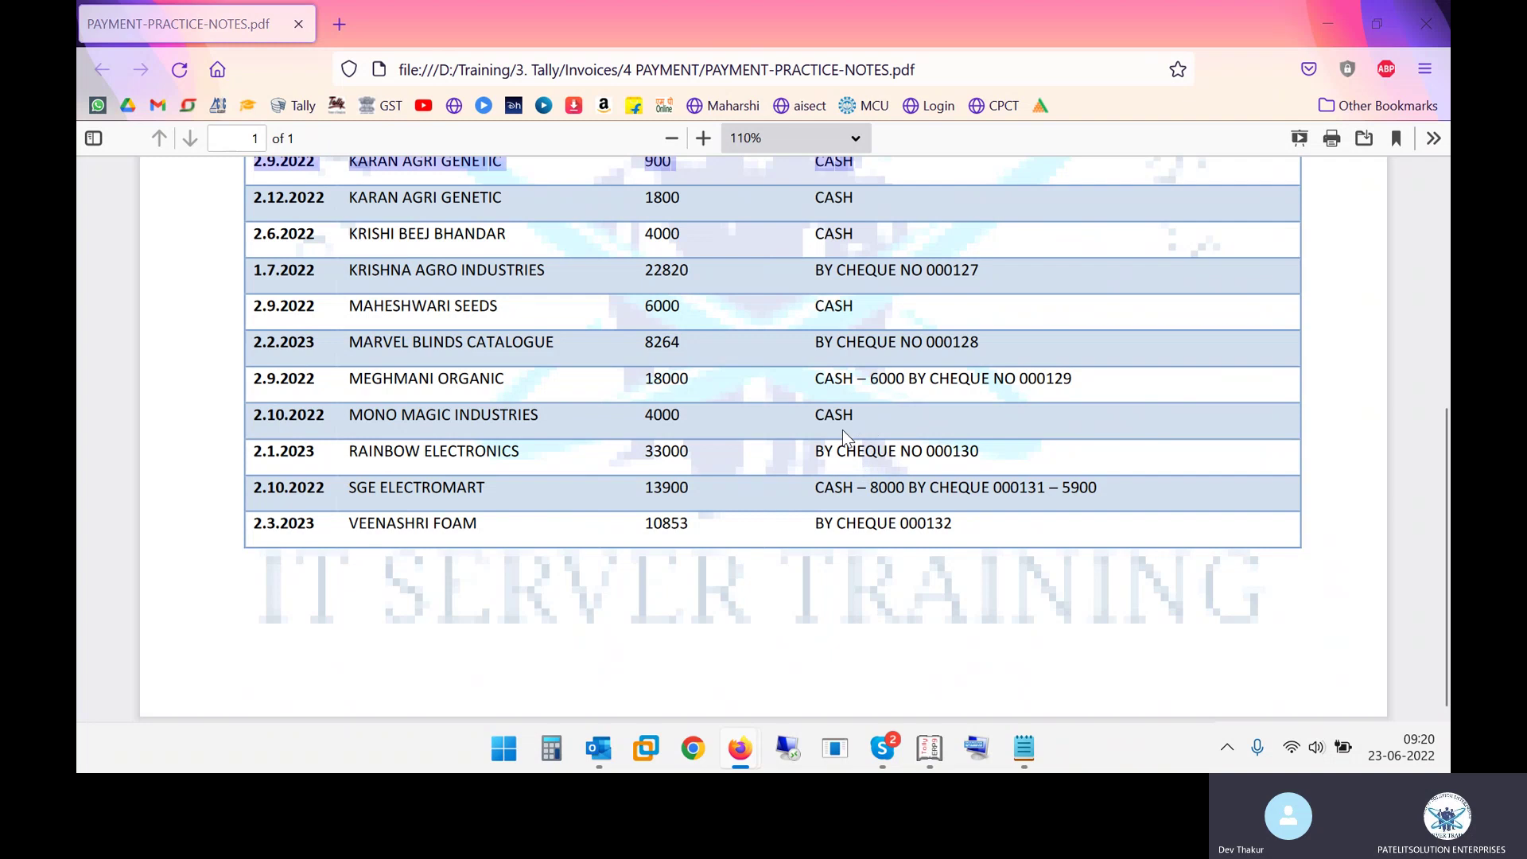
# Return to Tally.ERP 9, quit the blank payment voucher without saving and open the Display Menu.
pyautogui.hotkey('alt', 'Tab')
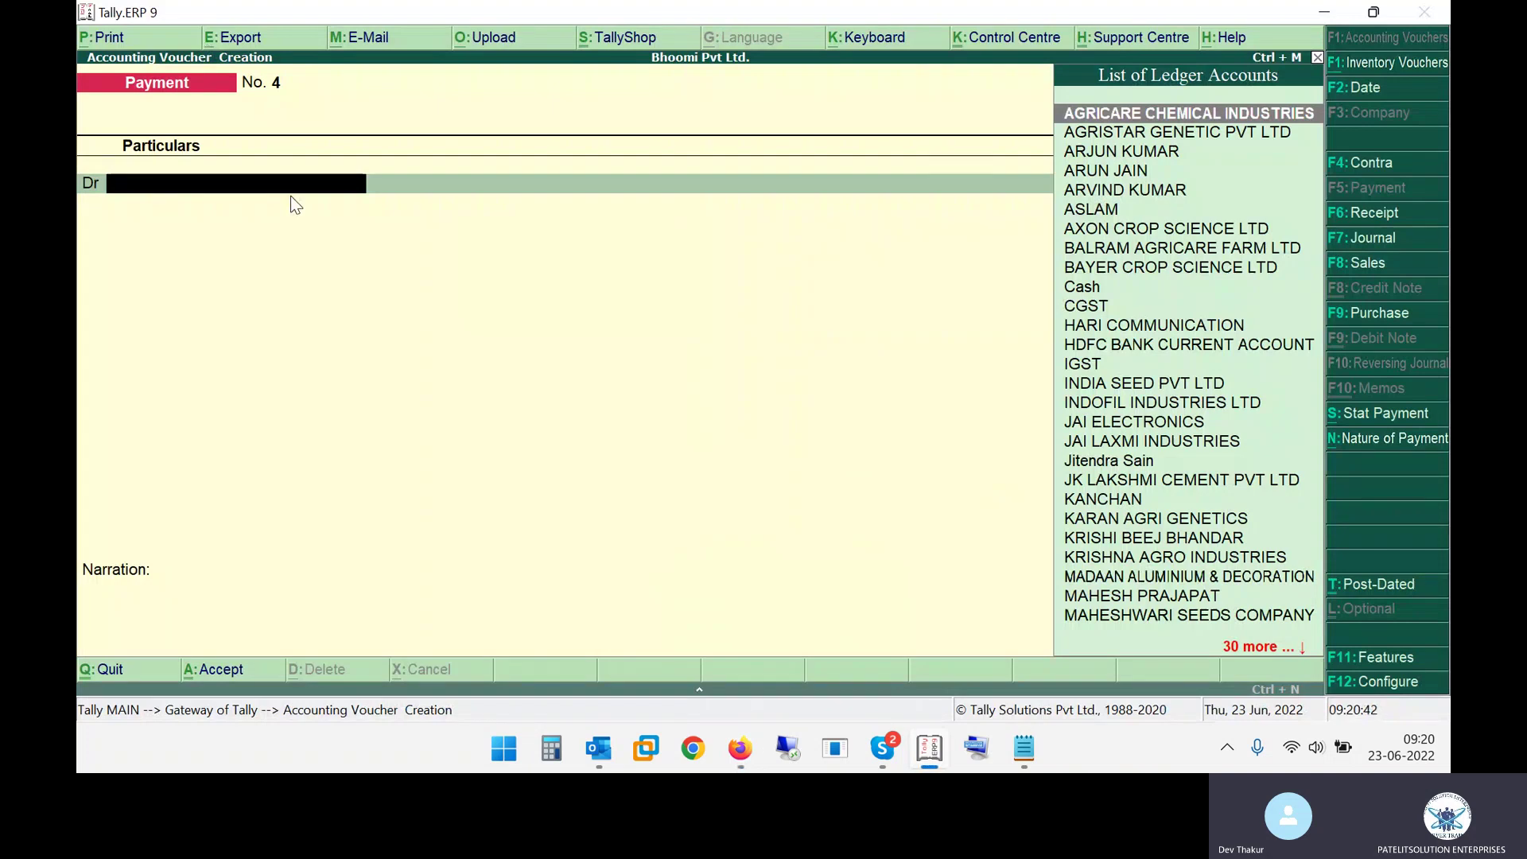
pyautogui.press('Escape')
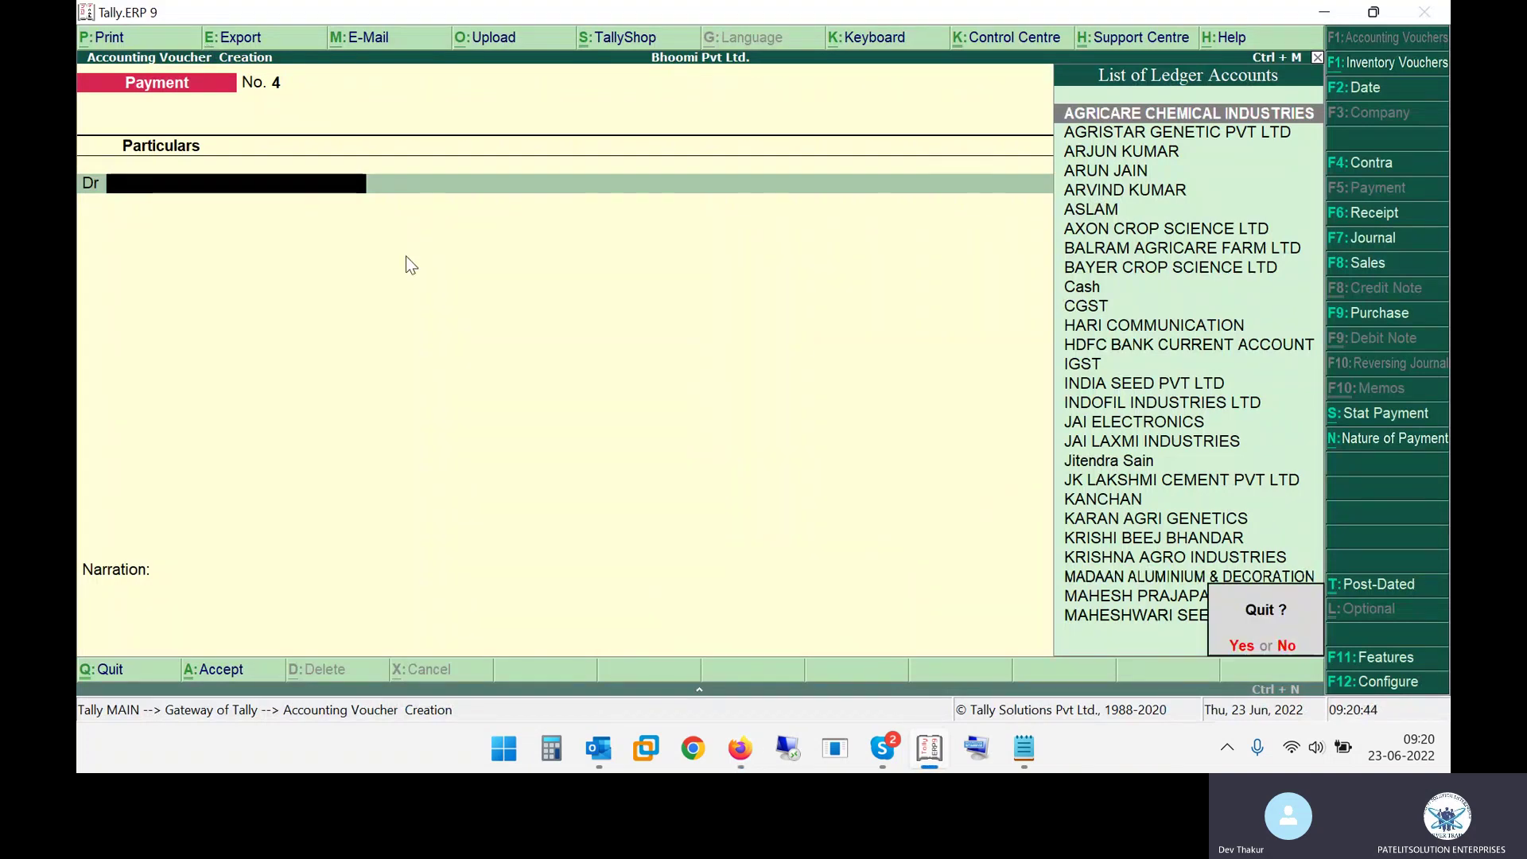
pyautogui.press('y')
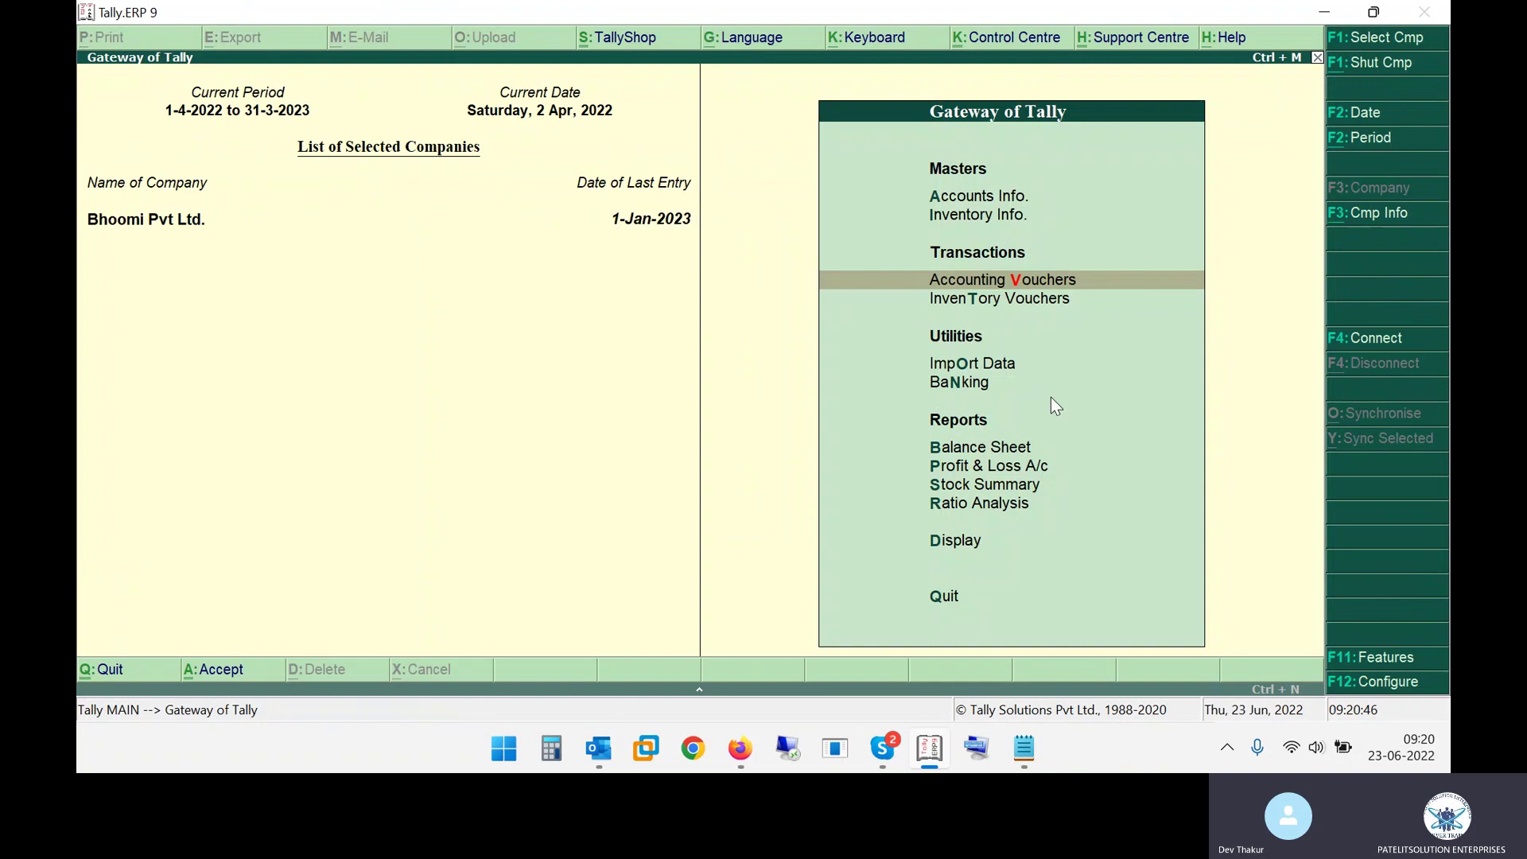
pyautogui.click(961, 547)
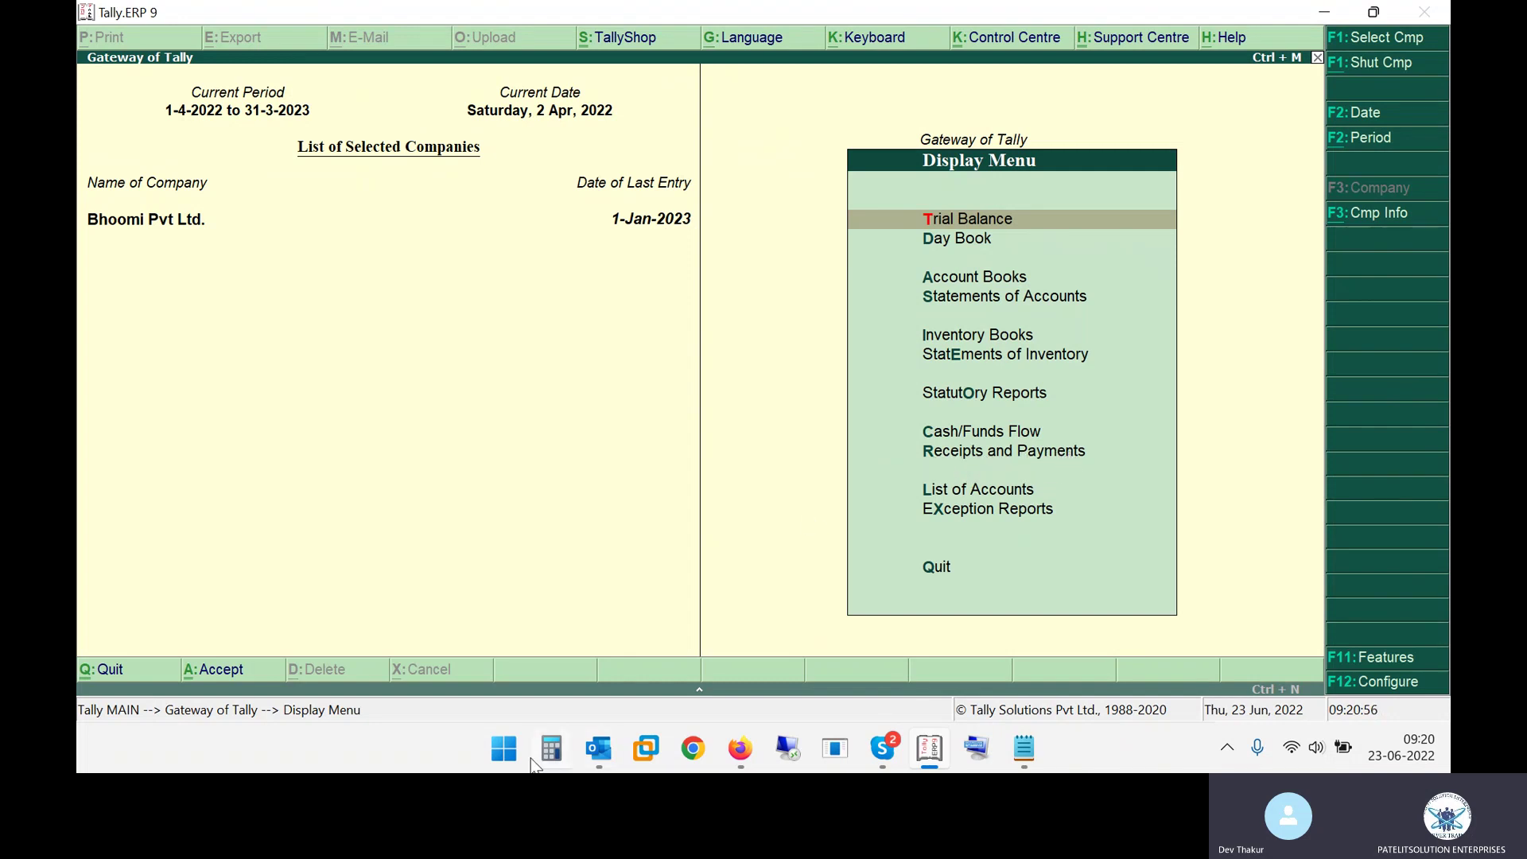
# Switch to Notepad, add DR a few lines below the asset debit and credit rules, and minimise the note.
pyautogui.click(1021, 752)
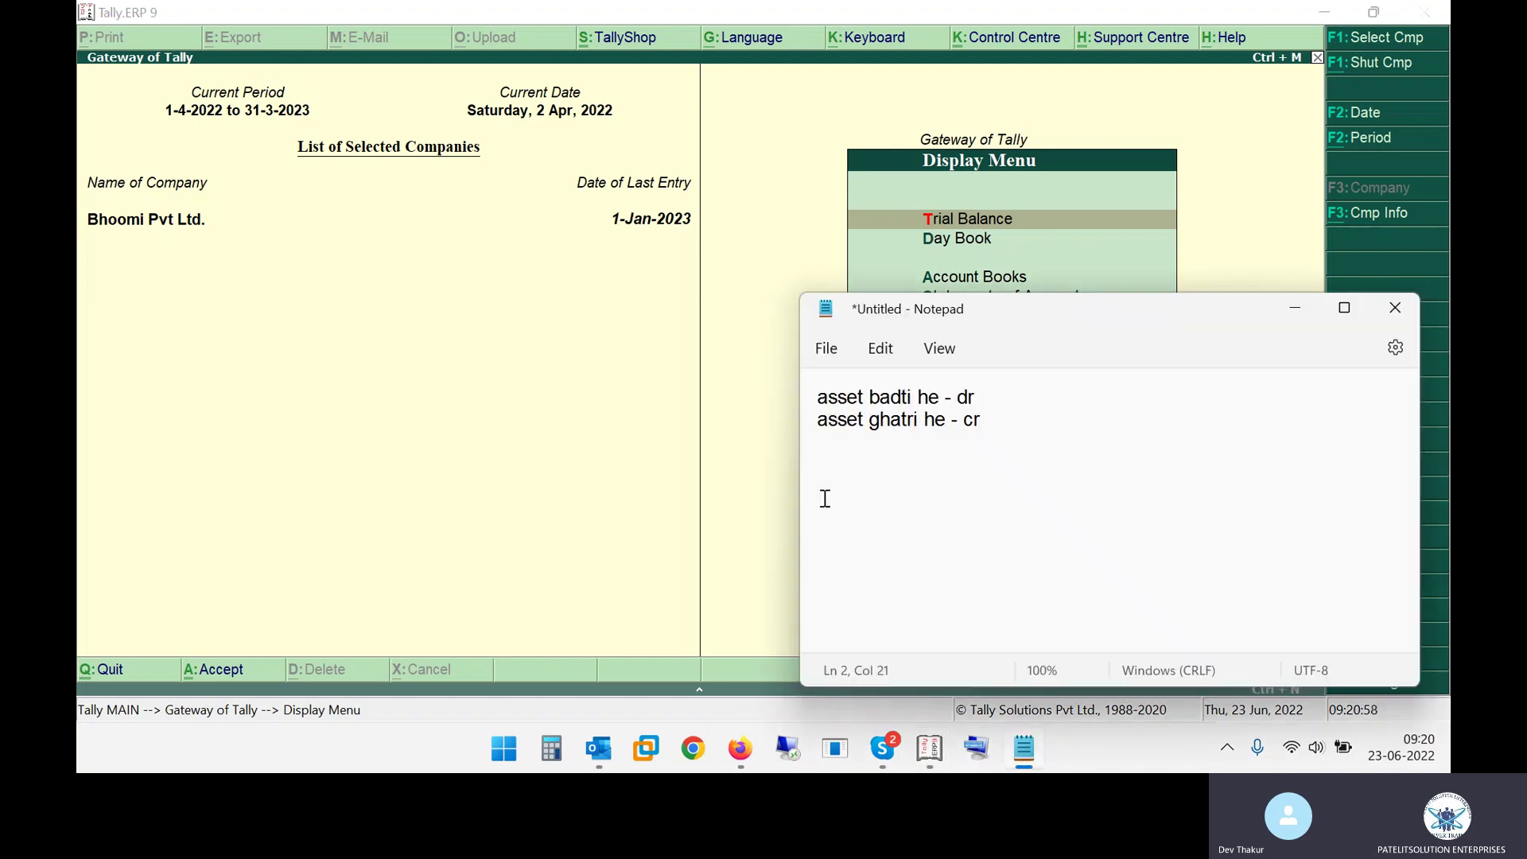
pyautogui.press('Return')
pyautogui.press('Return')
pyautogui.press('Return')
pyautogui.press('Return')
pyautogui.write('DR')
pyautogui.click(1295, 309)
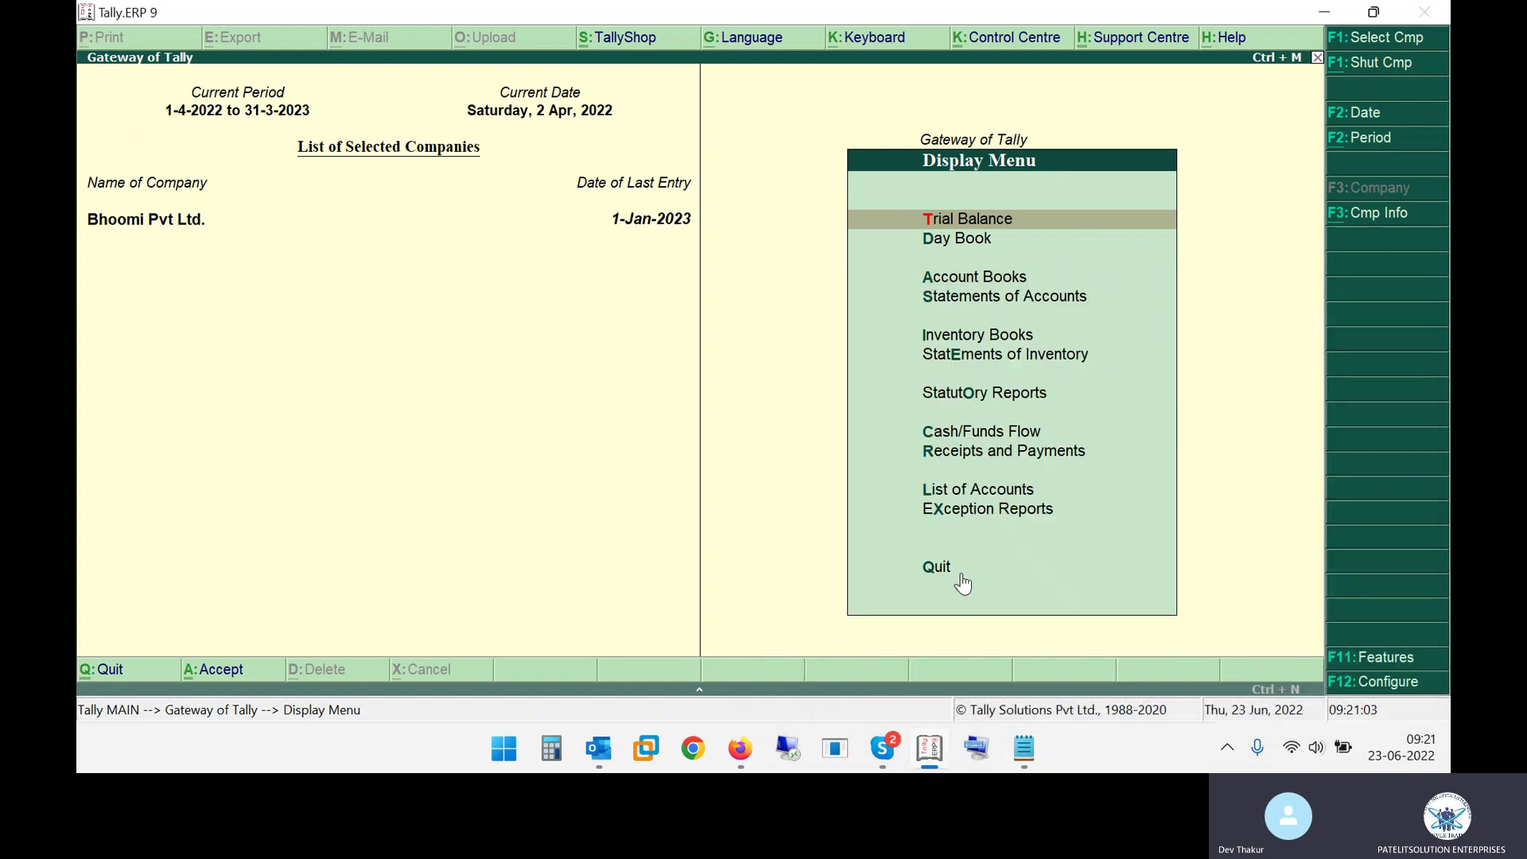
# Open the Receipts and Payments report in Tally.ERP 9, show it in detail and drill into the Sundry Creditors payments.
pyautogui.click(958, 456)
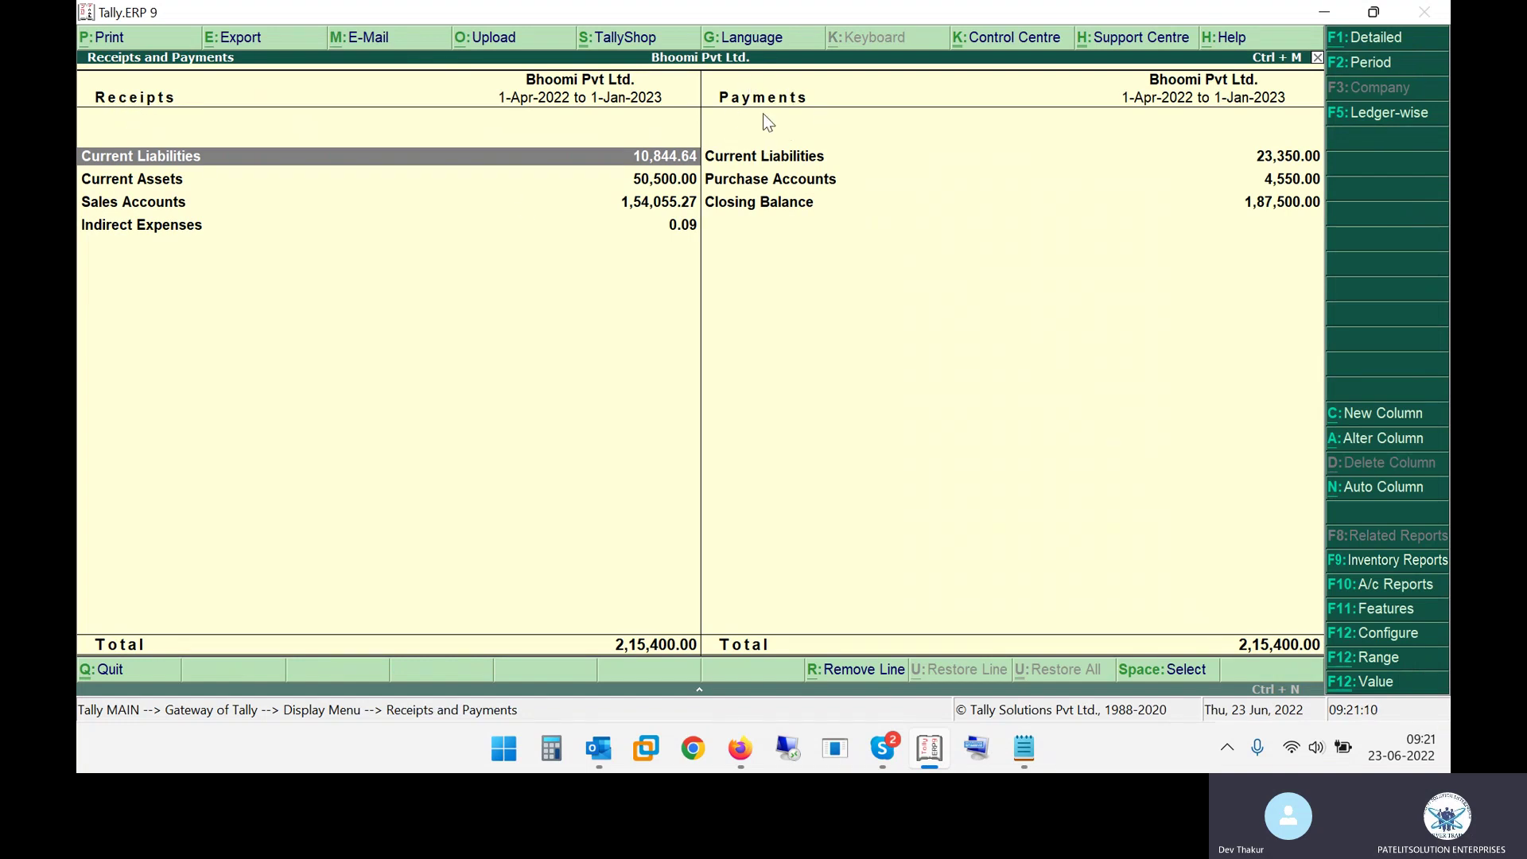
pyautogui.press('F1')
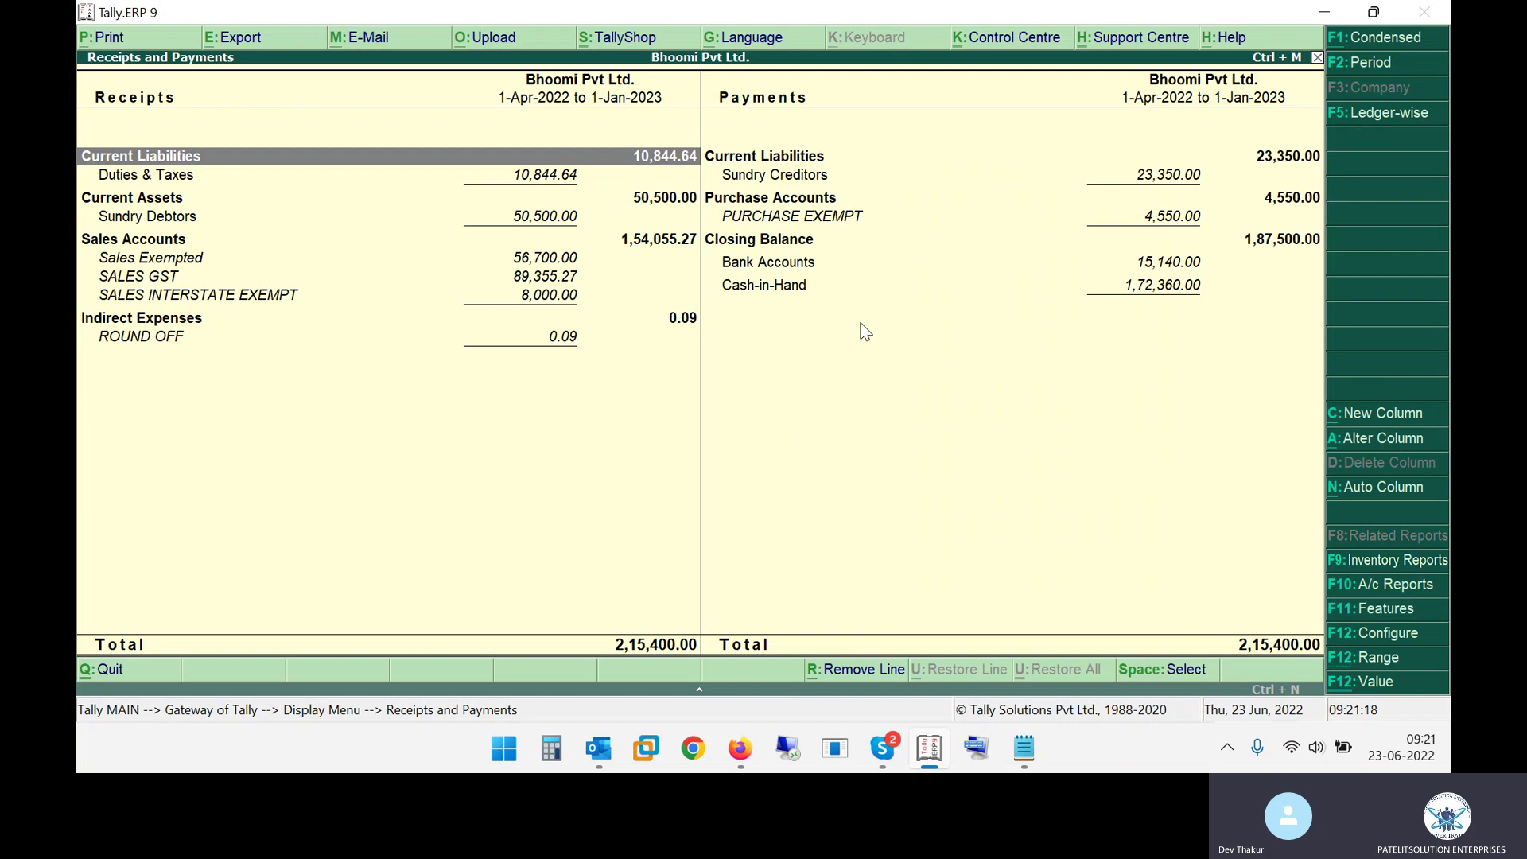
pyautogui.press('Right')
pyautogui.press('Down')
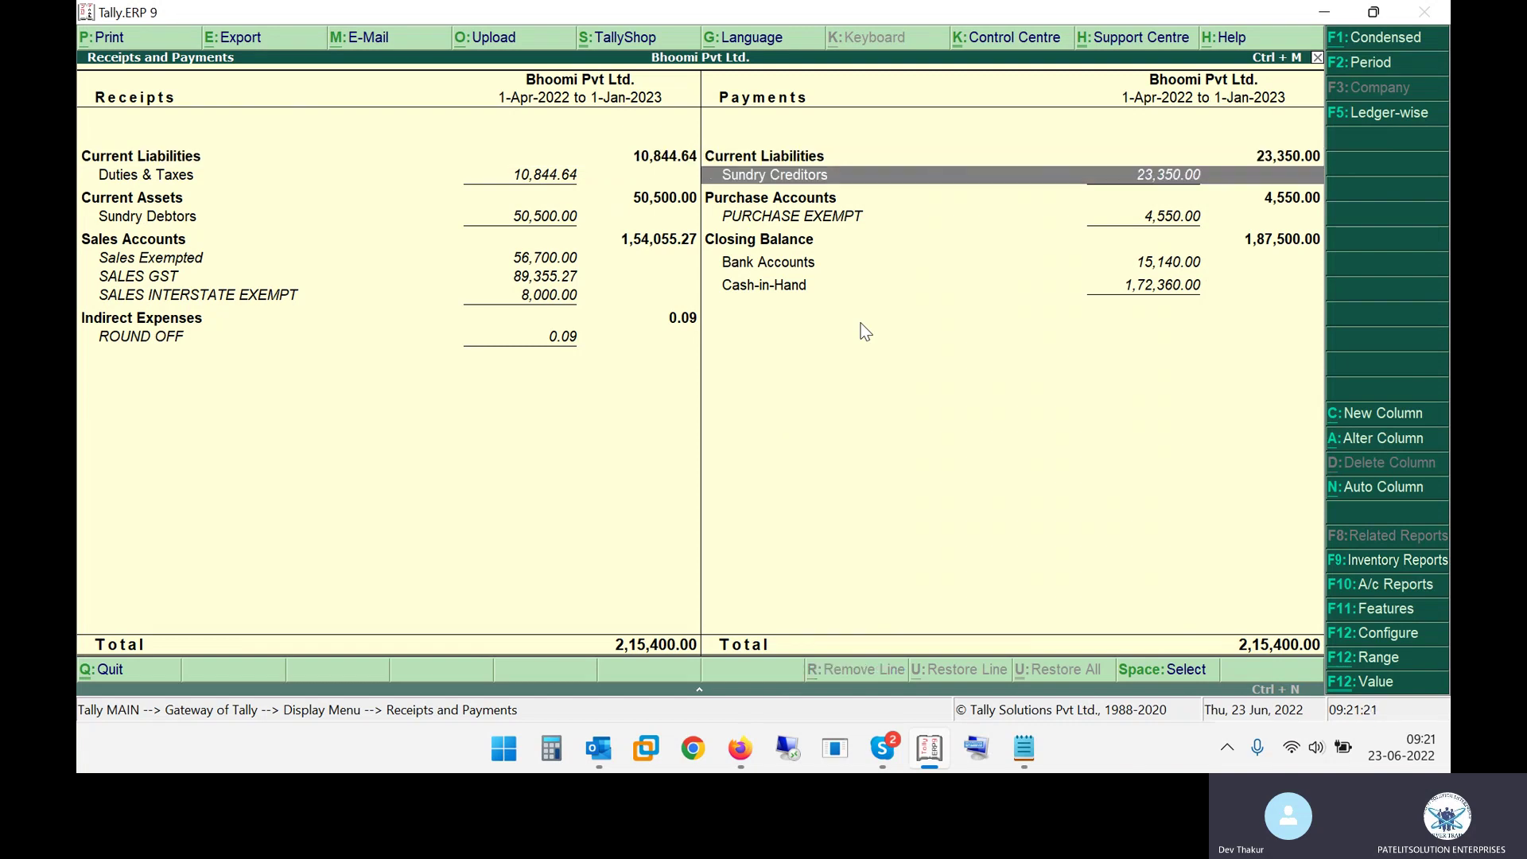
pyautogui.press('Return')
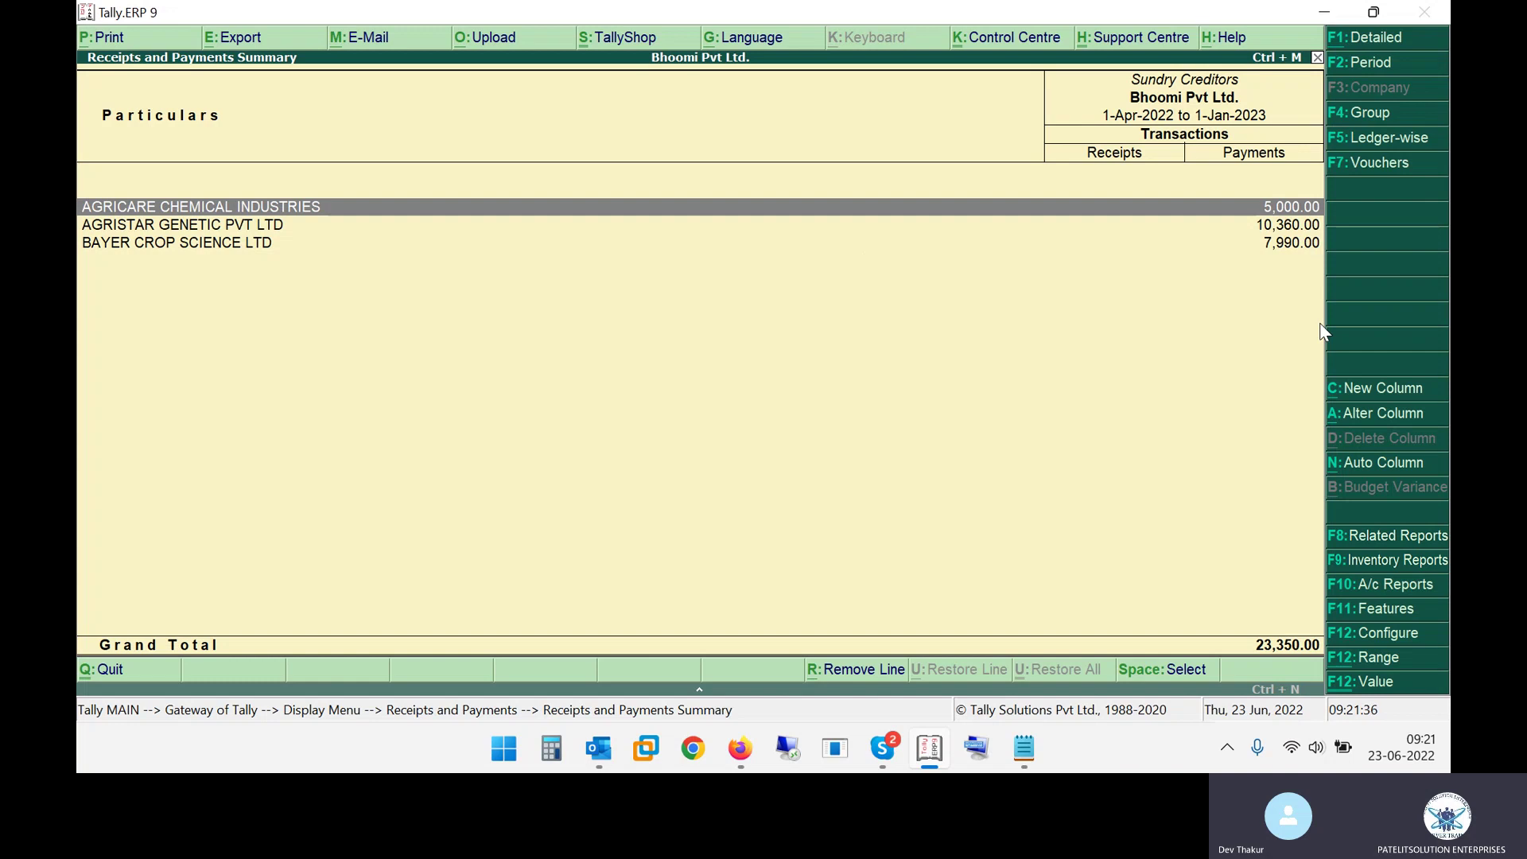
# Drill into AGRICARE CHEMICAL INDUSTRIES for April 2022 and open its cash payment voucher.
pyautogui.press('Return')
pyautogui.press('Up')
pyautogui.press('Up')
pyautogui.press('Up')
pyautogui.press('Up')
pyautogui.press('Up')
pyautogui.press('Up')
pyautogui.press('Up')
pyautogui.press('Up')
pyautogui.press('Up')
pyautogui.press('Return')
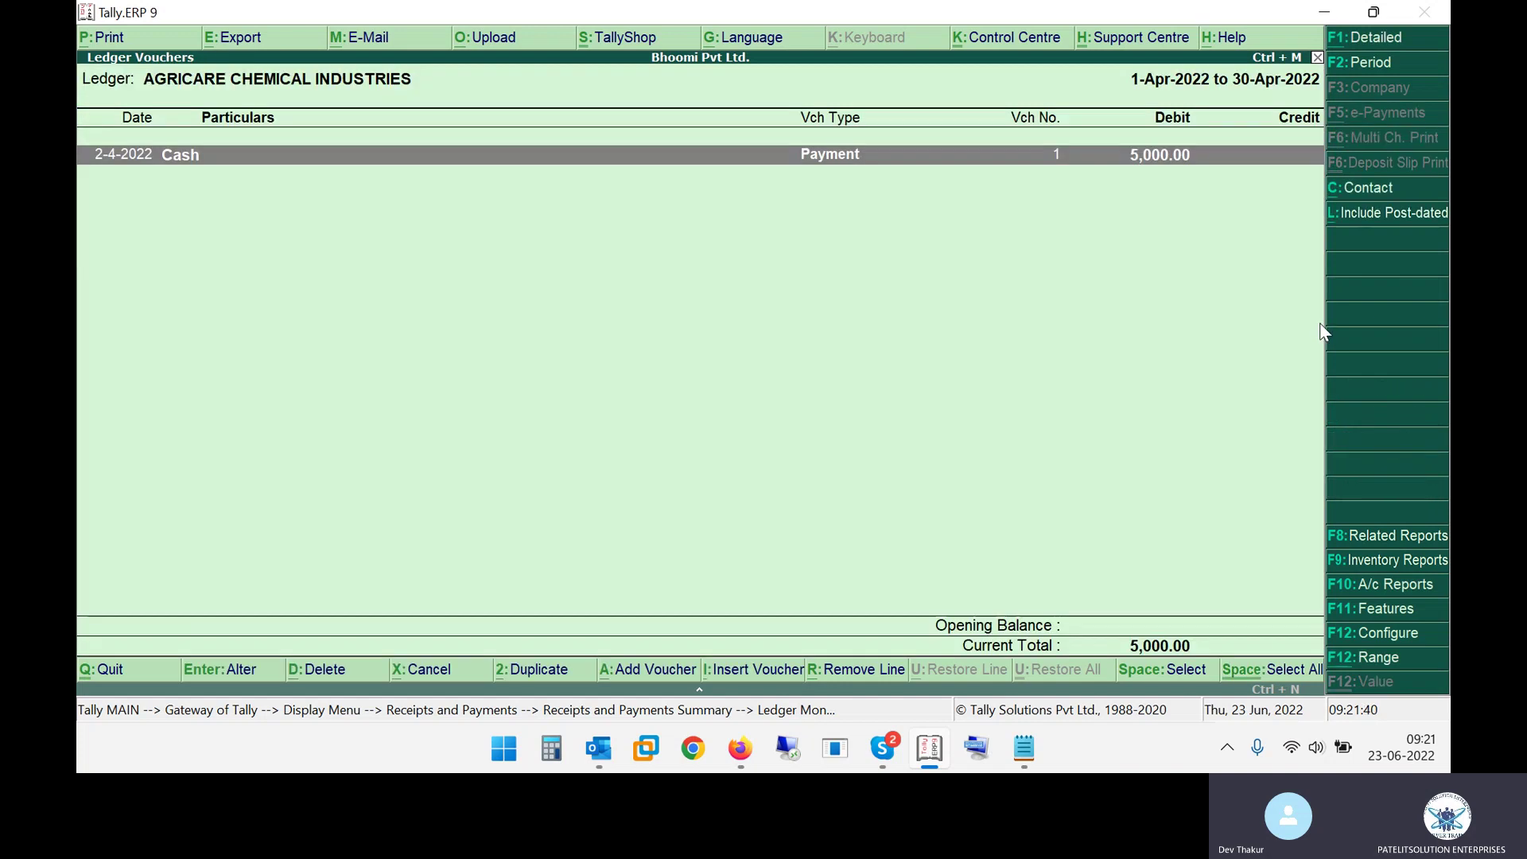
pyautogui.press('Return')
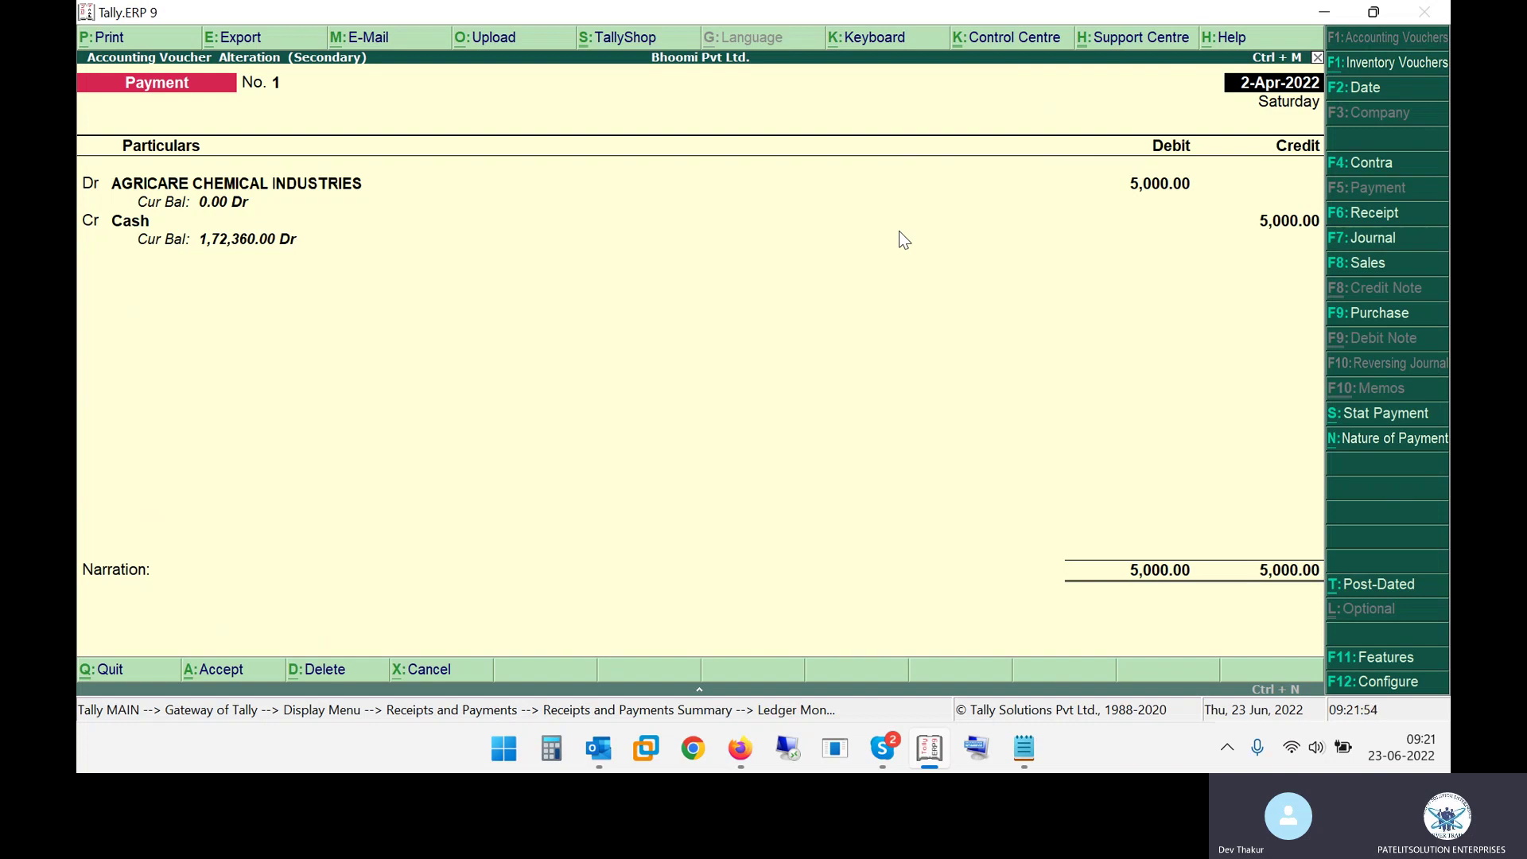
# Accept the opened Agricare Chemical Industries payment voucher and return to its ledger vouchers.
pyautogui.hotkey('alt', 'Tab')
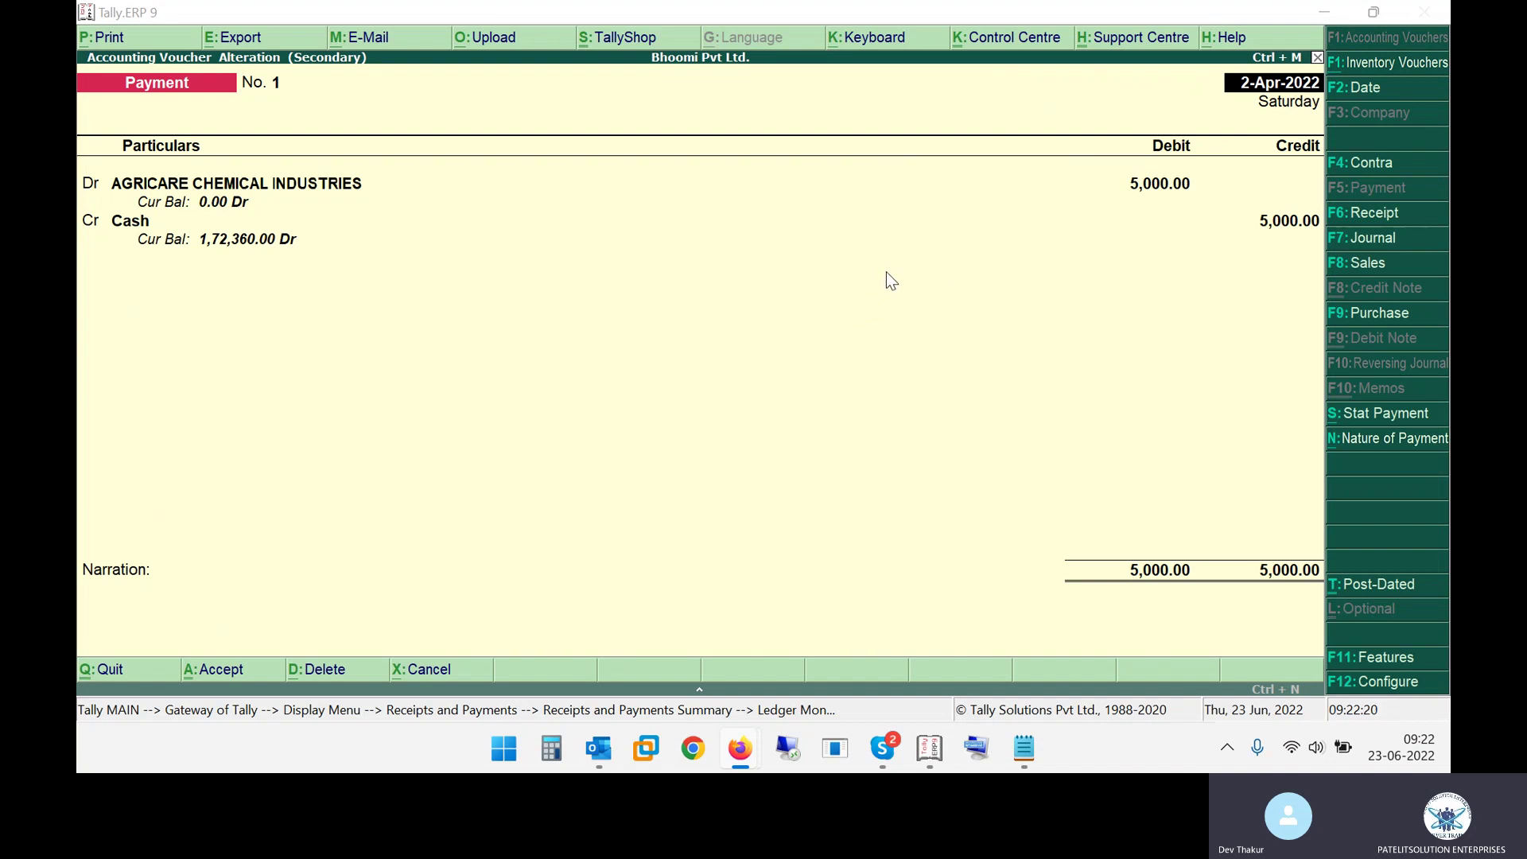
pyautogui.click(878, 401)
pyautogui.hotkey('ctrl', 'a')
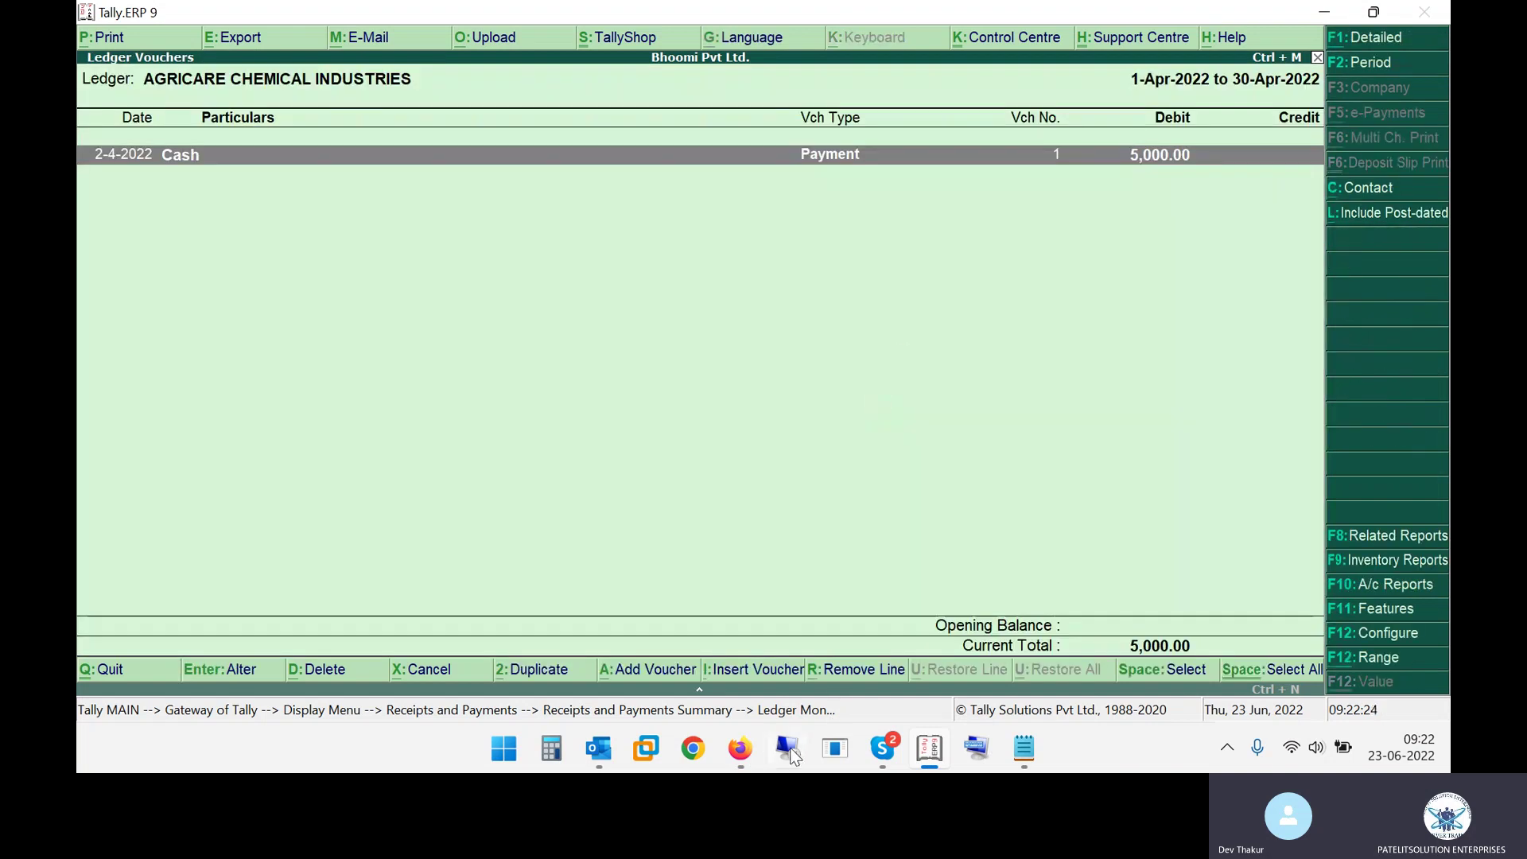
pyautogui.click(885, 757)
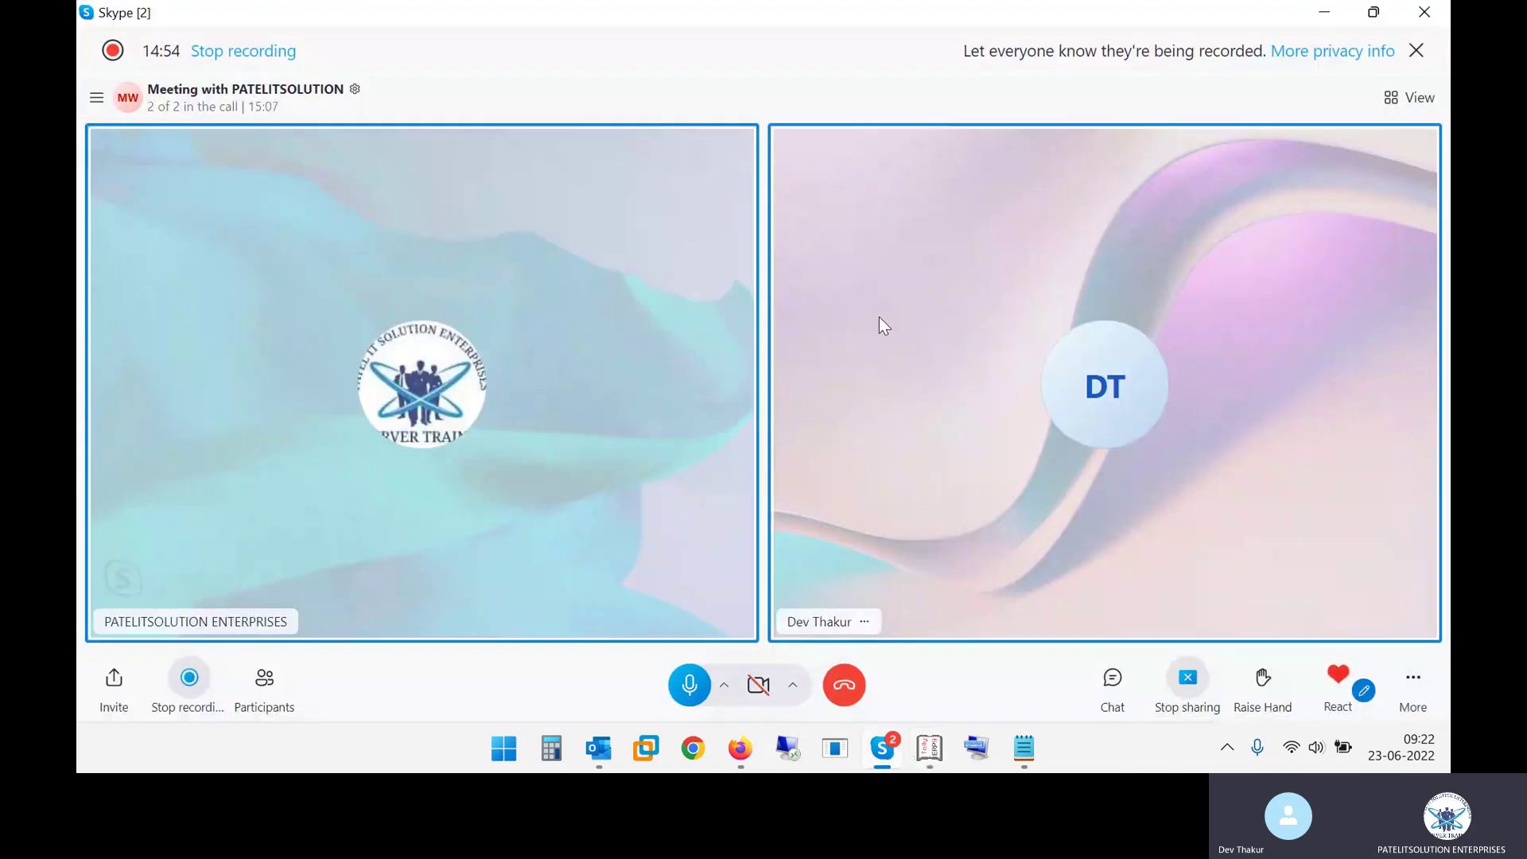